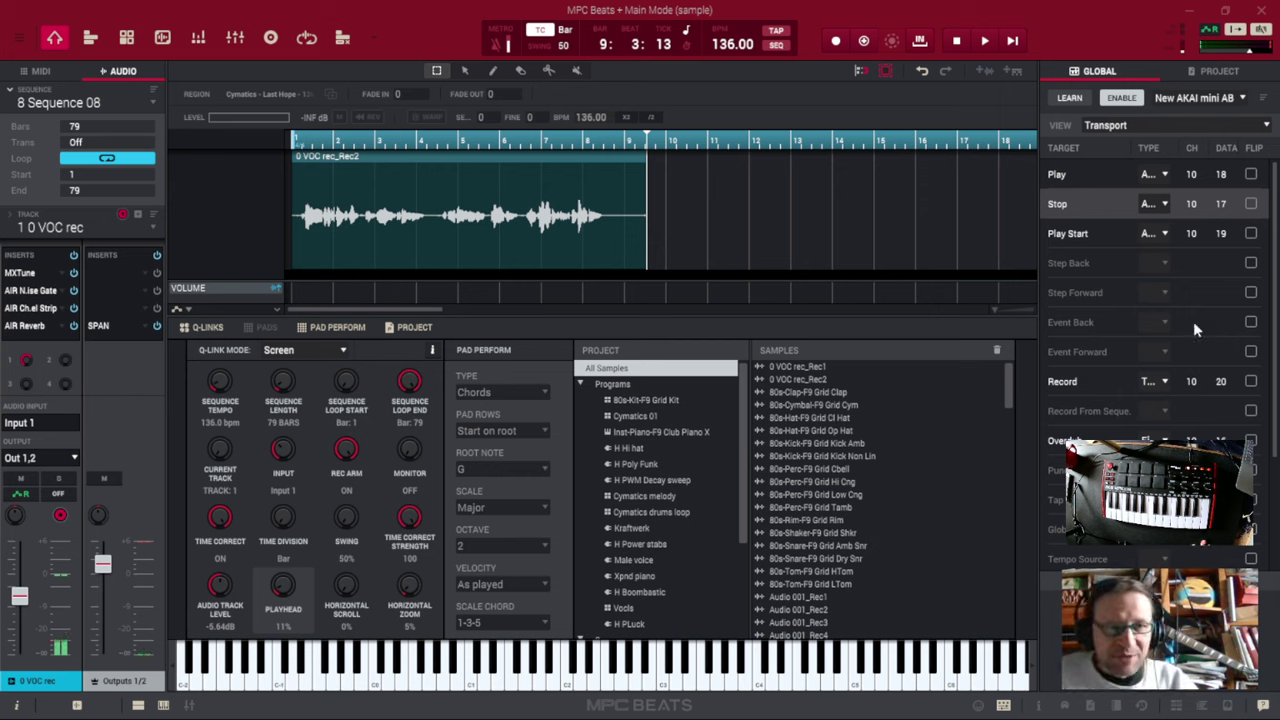
- Show the track view and read through the song lyrics in the ChatGPT browser window, moving it off screen when finished
{"action": "left_click", "coordinate": [91, 38]}
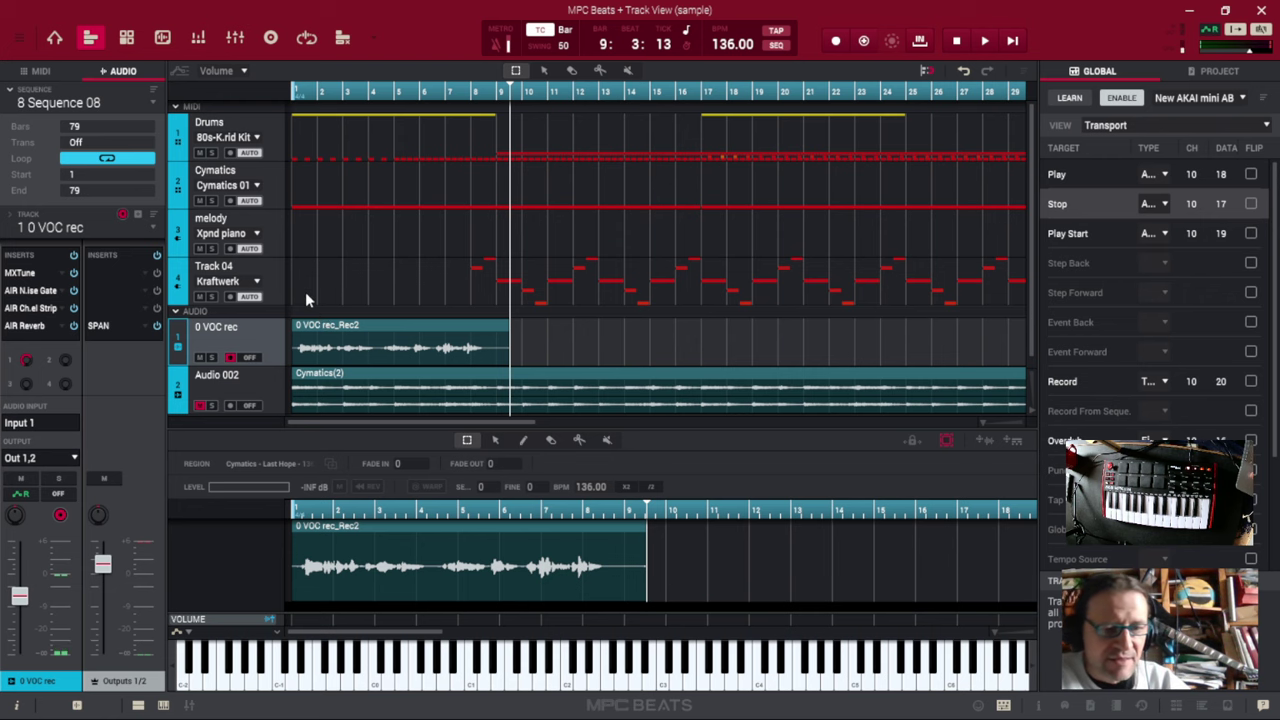
{"action": "key", "text": "alt+Tab"}
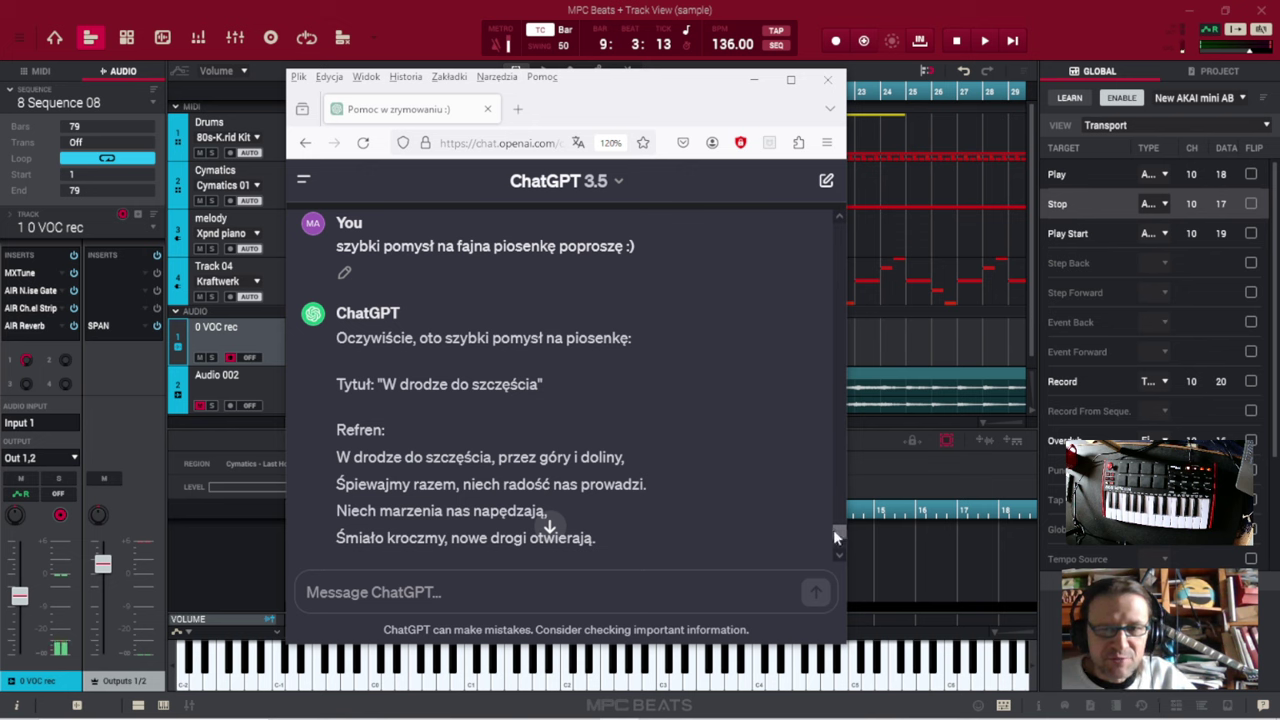
{"action": "scroll", "coordinate": [837, 556], "scroll_direction": "down", "scroll_amount": 4}
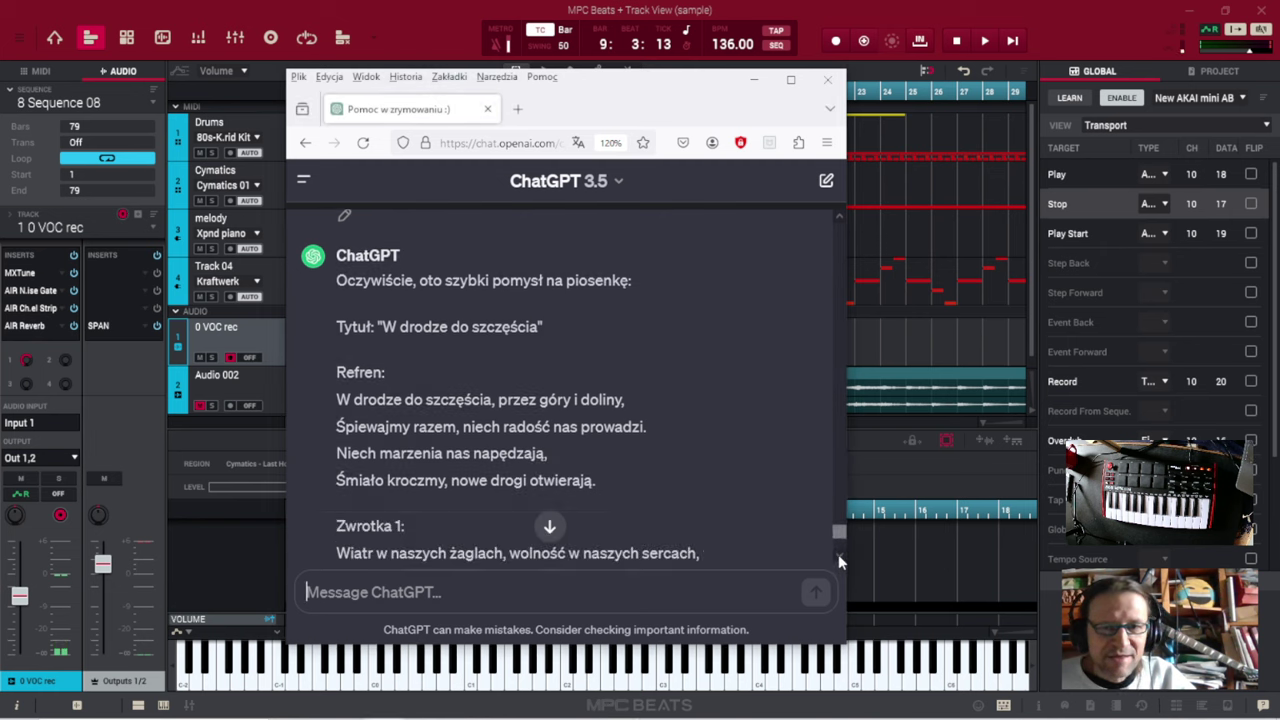
{"action": "scroll", "coordinate": [839, 556], "scroll_direction": "down", "scroll_amount": 1}
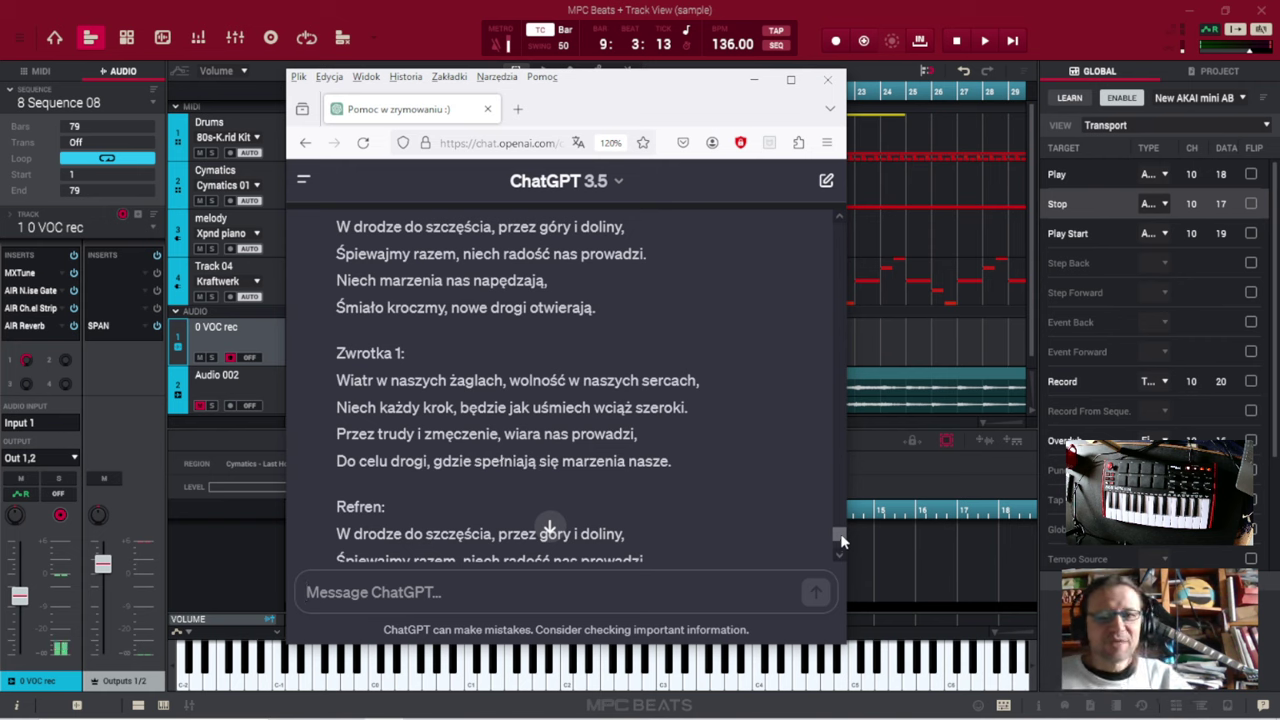
{"action": "scroll", "coordinate": [839, 556], "scroll_direction": "down", "scroll_amount": 4}
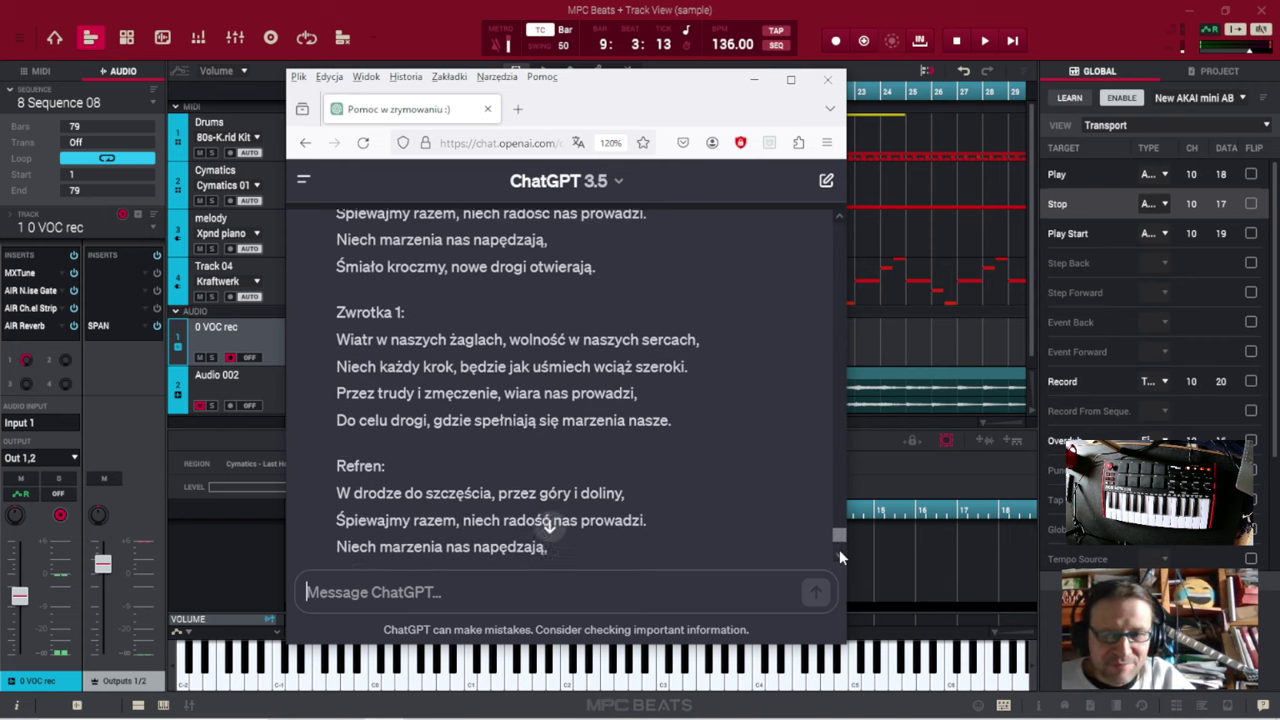
{"action": "scroll", "coordinate": [839, 549], "scroll_direction": "down", "scroll_amount": 2}
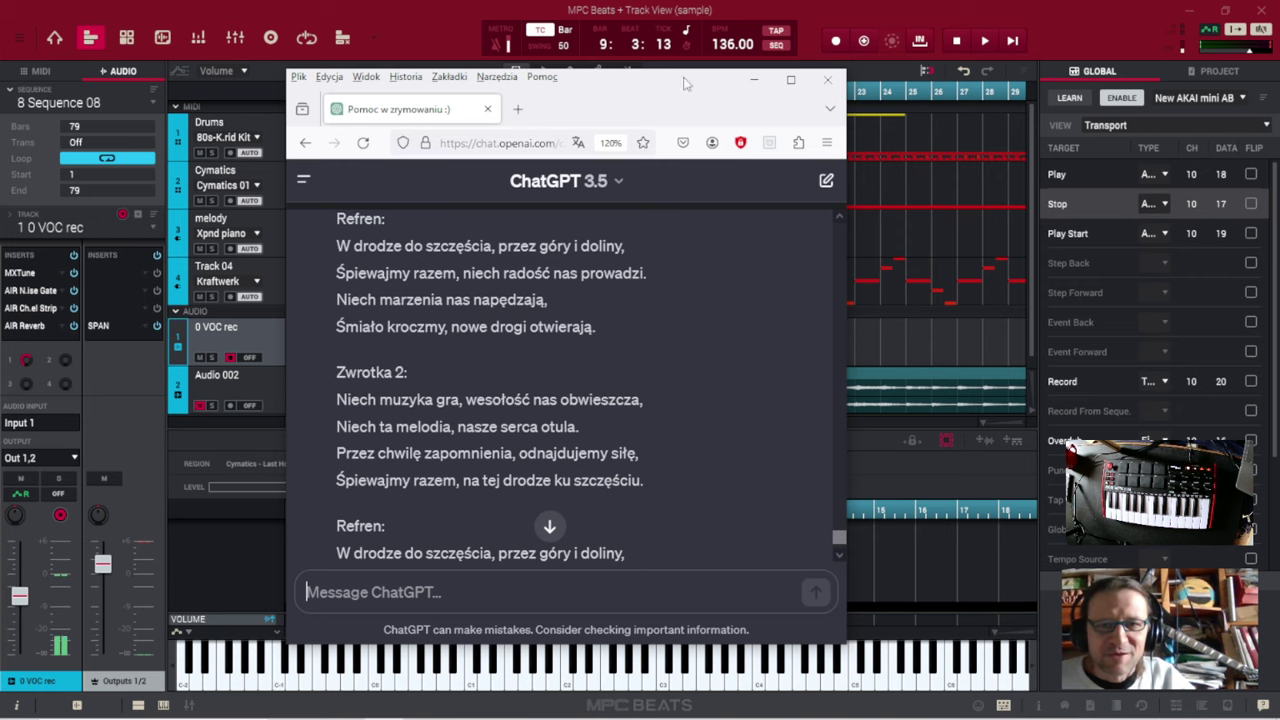
{"action": "left_click_drag", "start_coordinate": [680, 88], "coordinate": [1279, 90]}
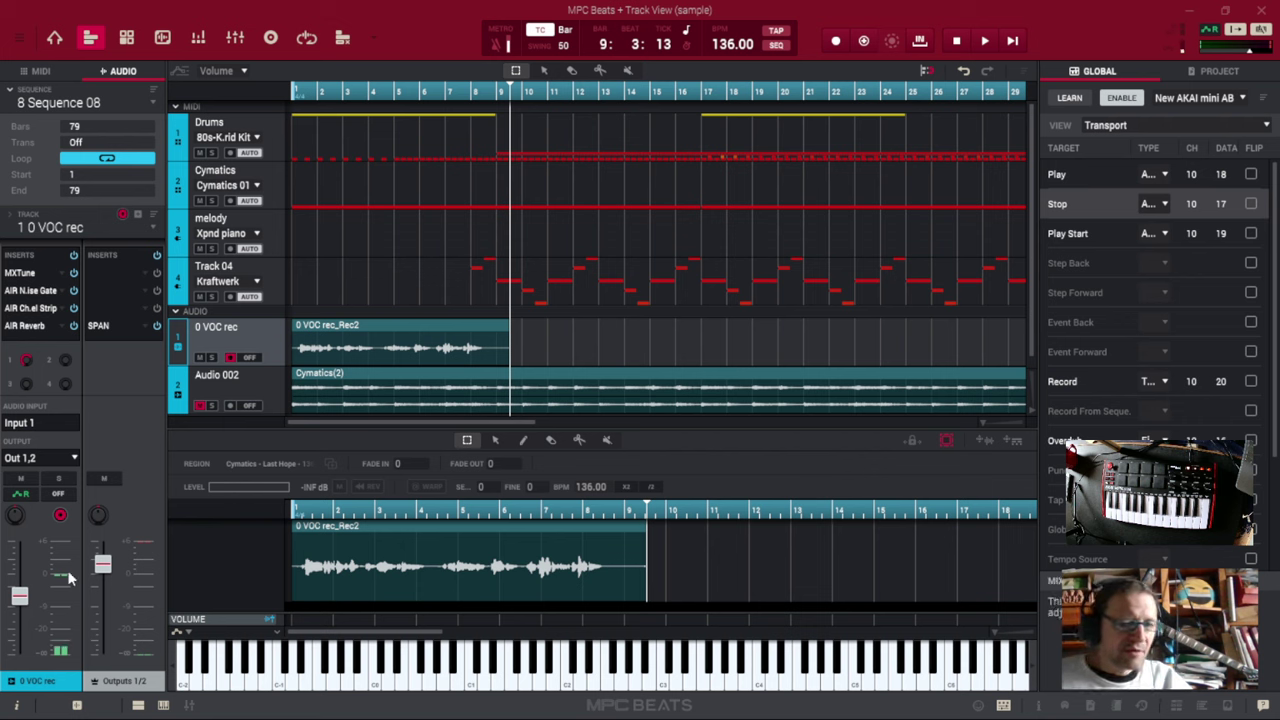
- Isolate the 0 VOC rec track by muting the other tracks and soloing it, with all its insert effects bypassed
{"action": "mouse_move", "coordinate": [15, 600]}
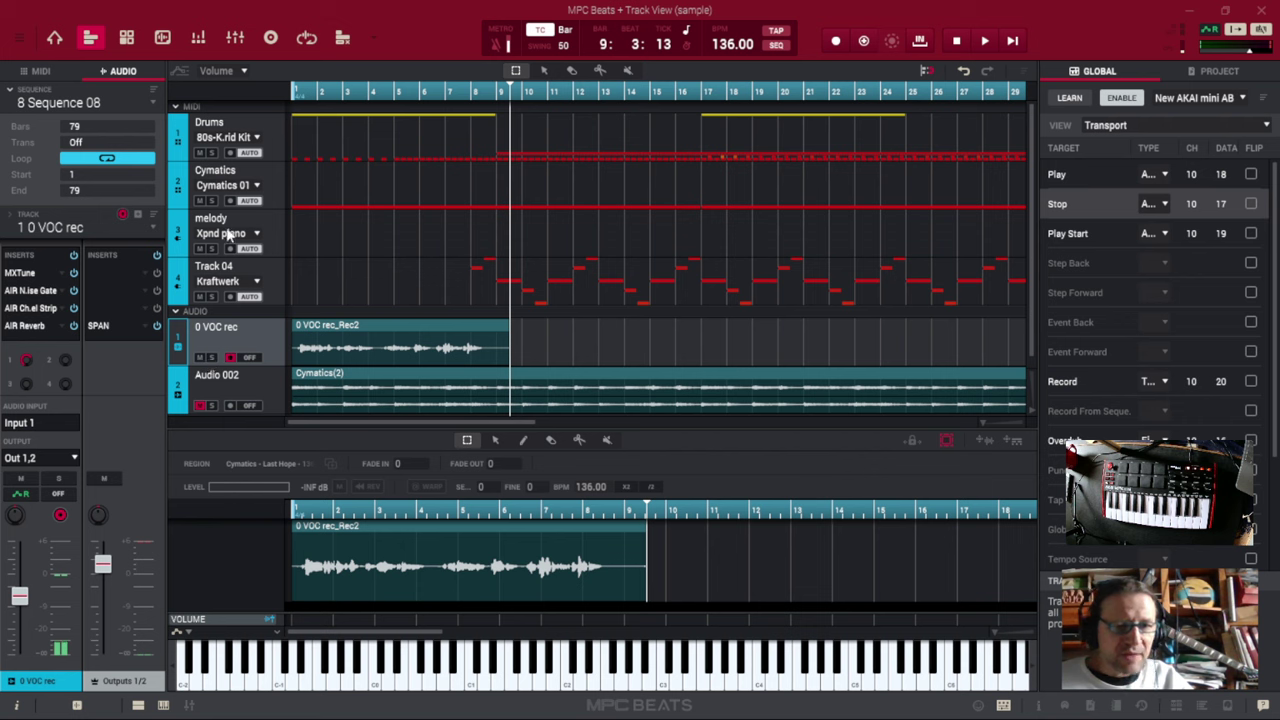
{"action": "left_click", "coordinate": [199, 201]}
{"action": "left_click", "coordinate": [197, 403]}
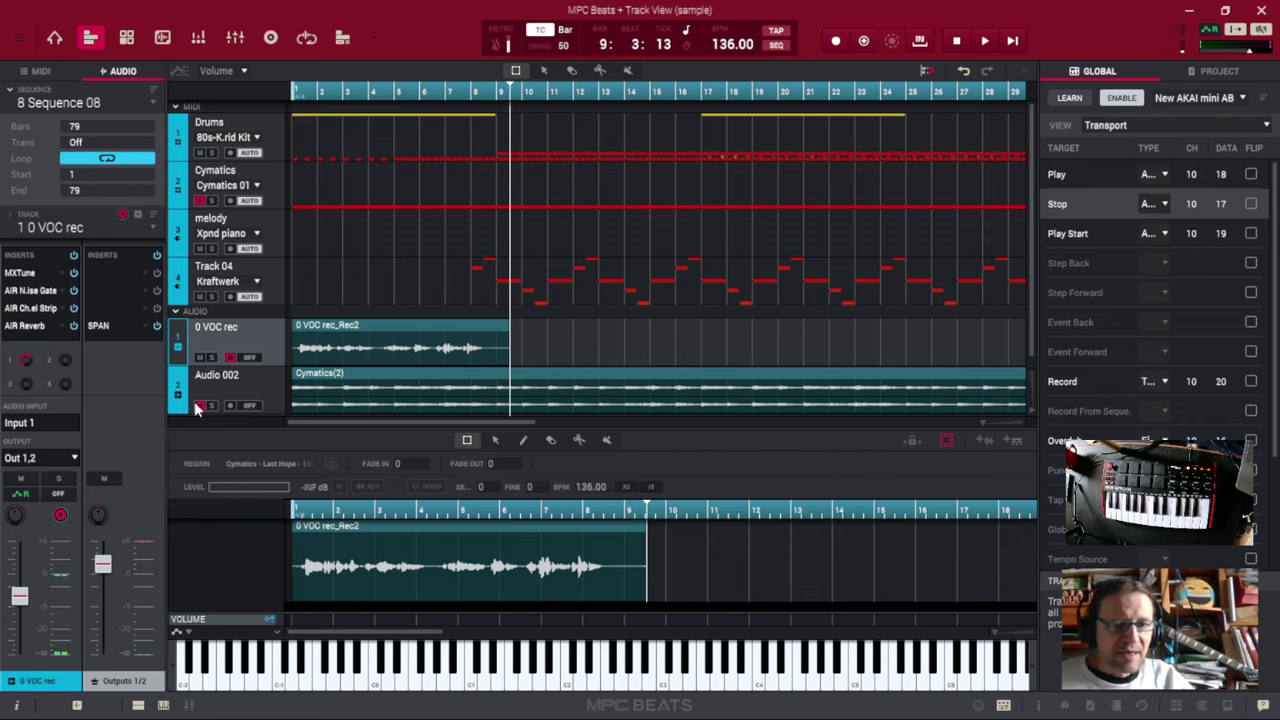
{"action": "left_click", "coordinate": [211, 358]}
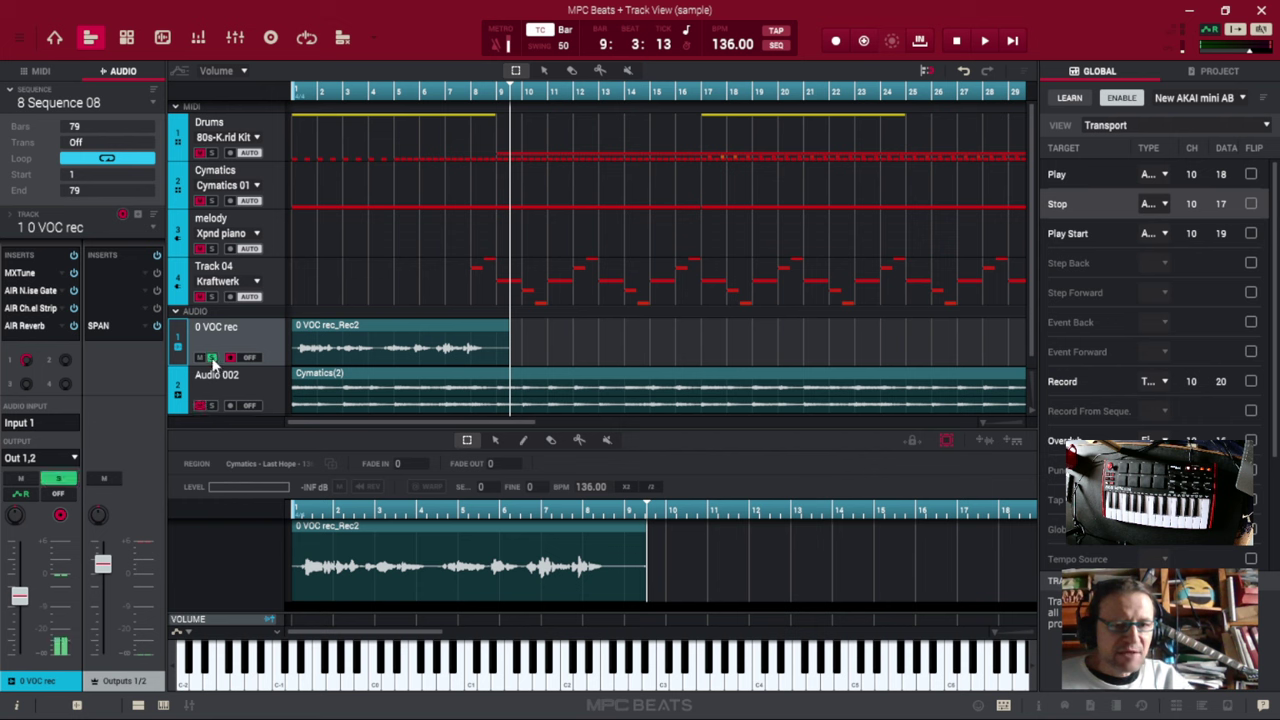
{"action": "left_click", "coordinate": [74, 257]}
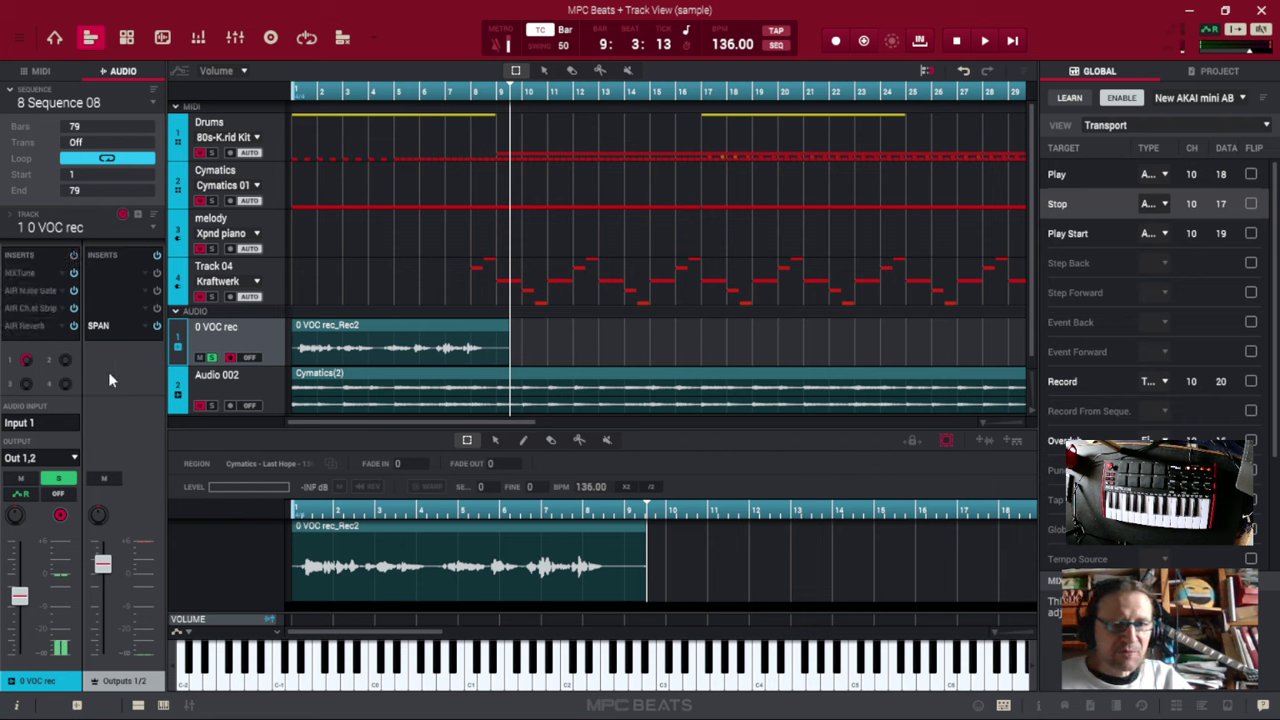
- Play the unprocessed 0 VOC rec vocal from the start and stop after about one bar
{"action": "left_click", "coordinate": [1014, 44]}
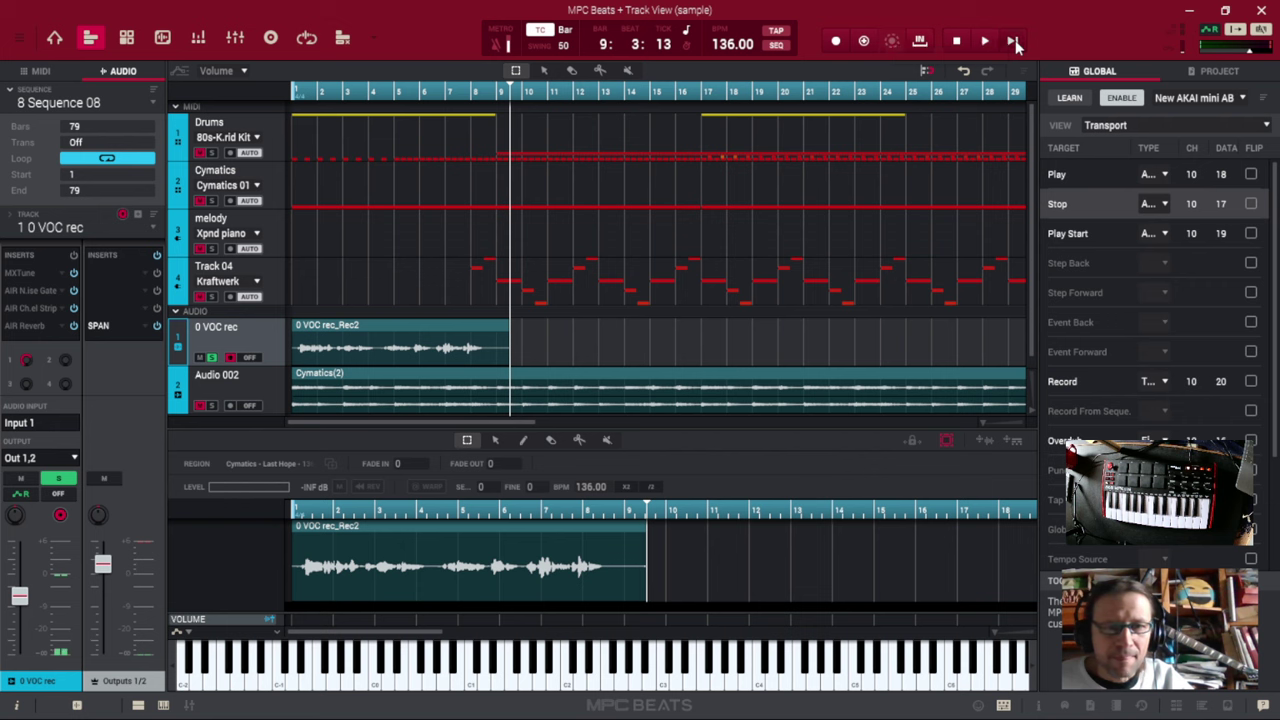
{"action": "left_click", "coordinate": [1014, 44]}
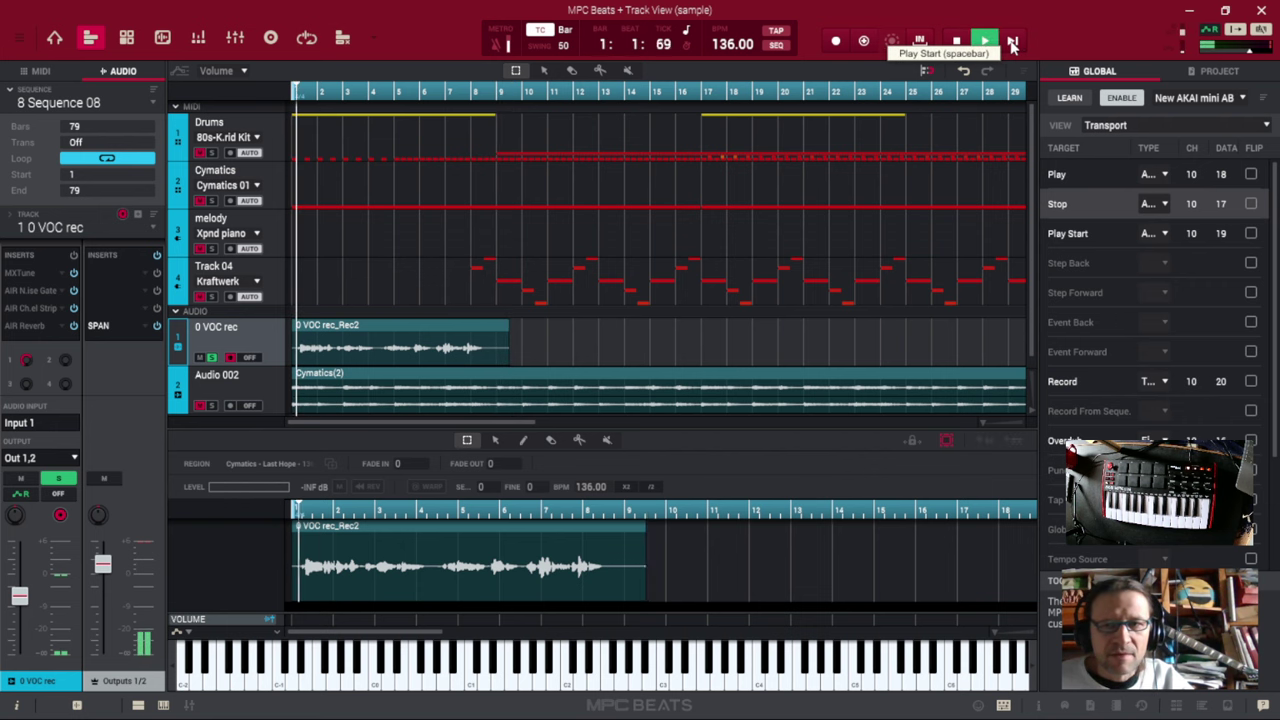
{"action": "left_click", "coordinate": [955, 44]}
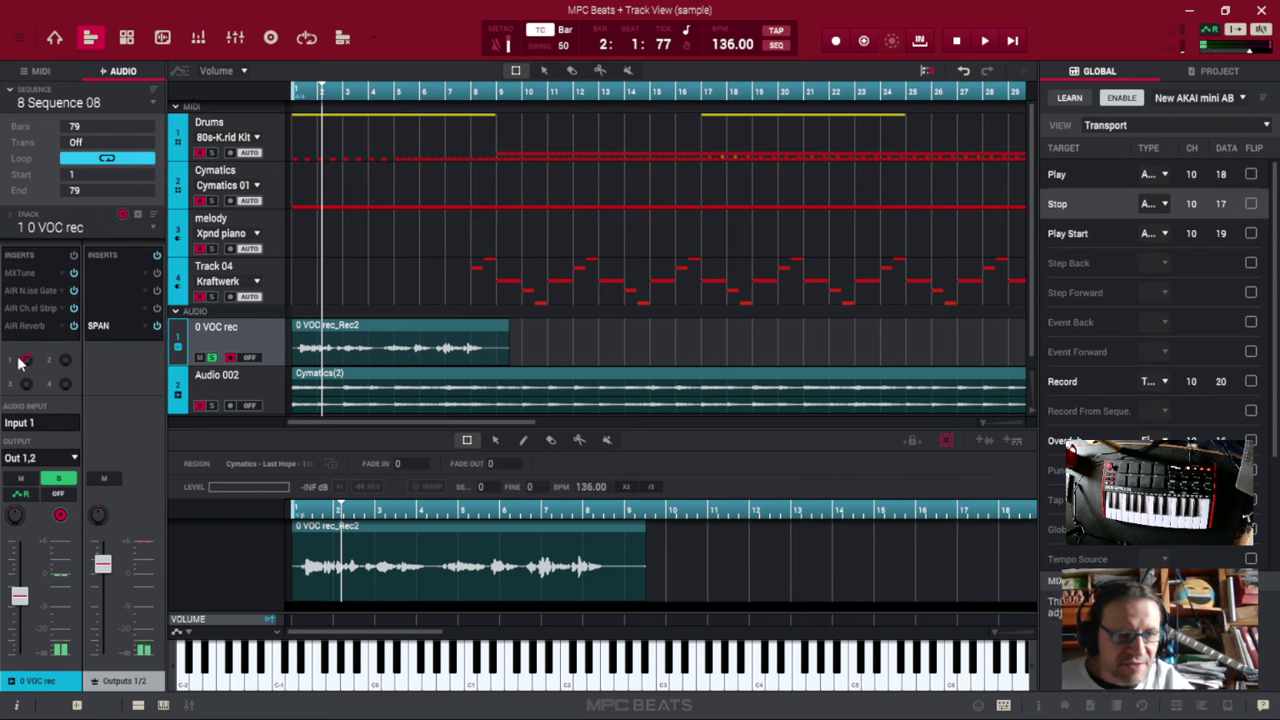
- Turn send 1 of the 0 VOC rec track all the way down to remove the return delay and reverb
{"action": "mouse_move", "coordinate": [30, 364]}
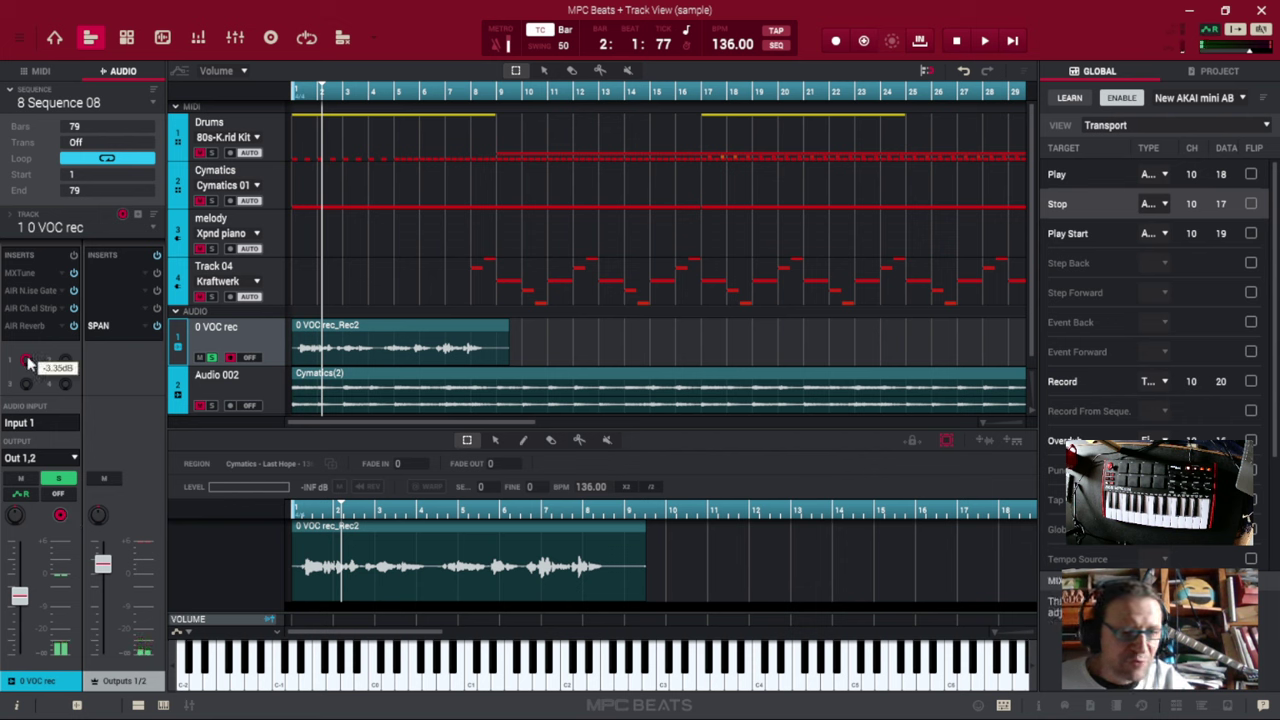
{"action": "left_click", "coordinate": [30, 364]}
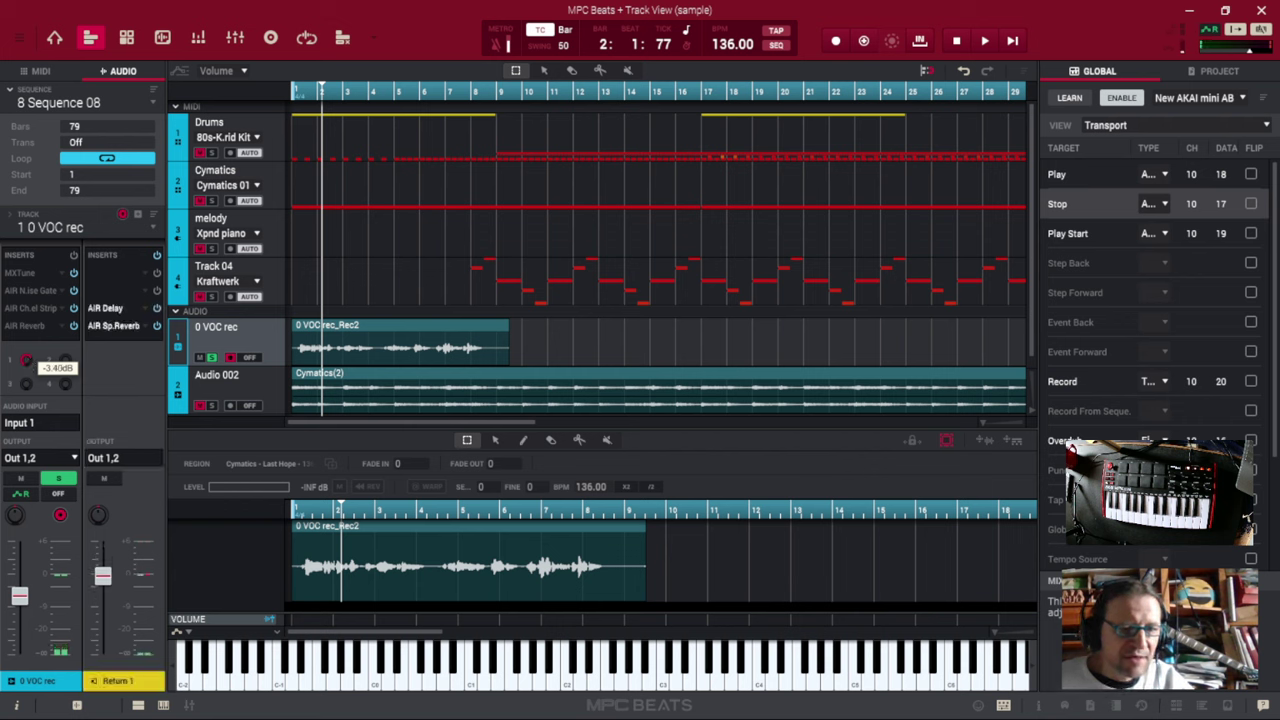
{"action": "left_click_drag", "start_coordinate": [26, 361], "coordinate": [26, 420]}
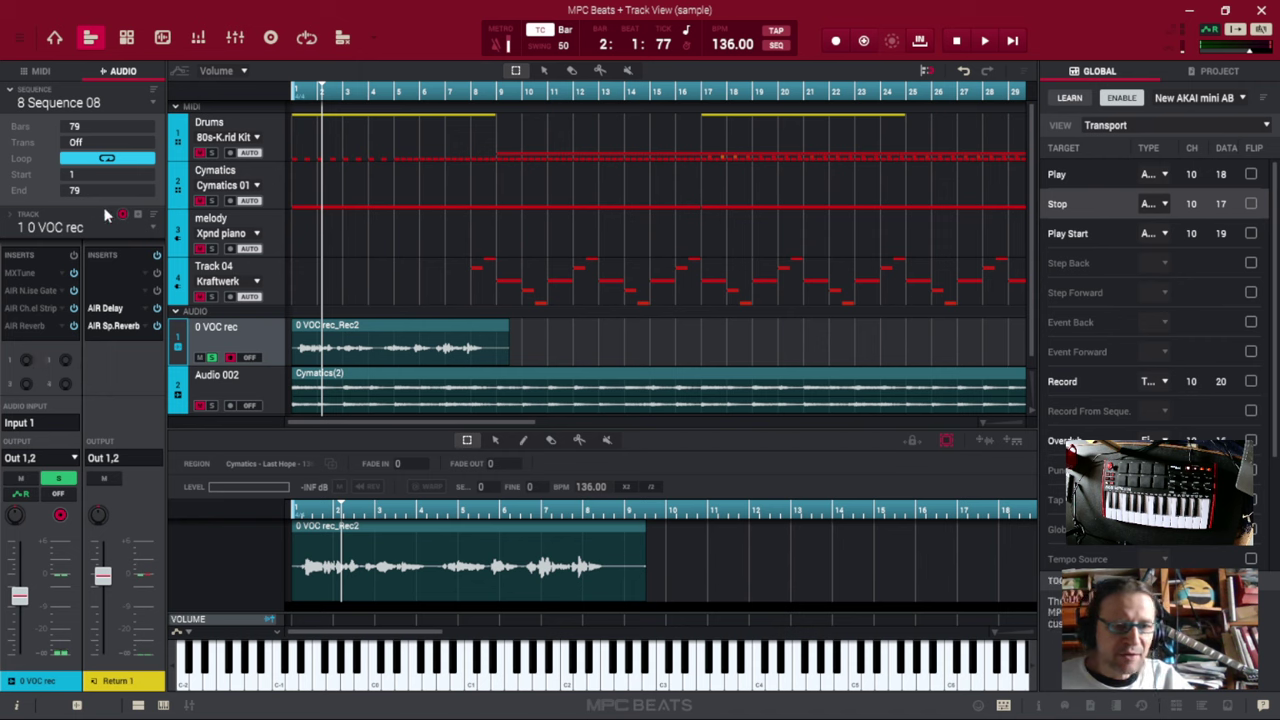
{"action": "mouse_move", "coordinate": [32, 365]}
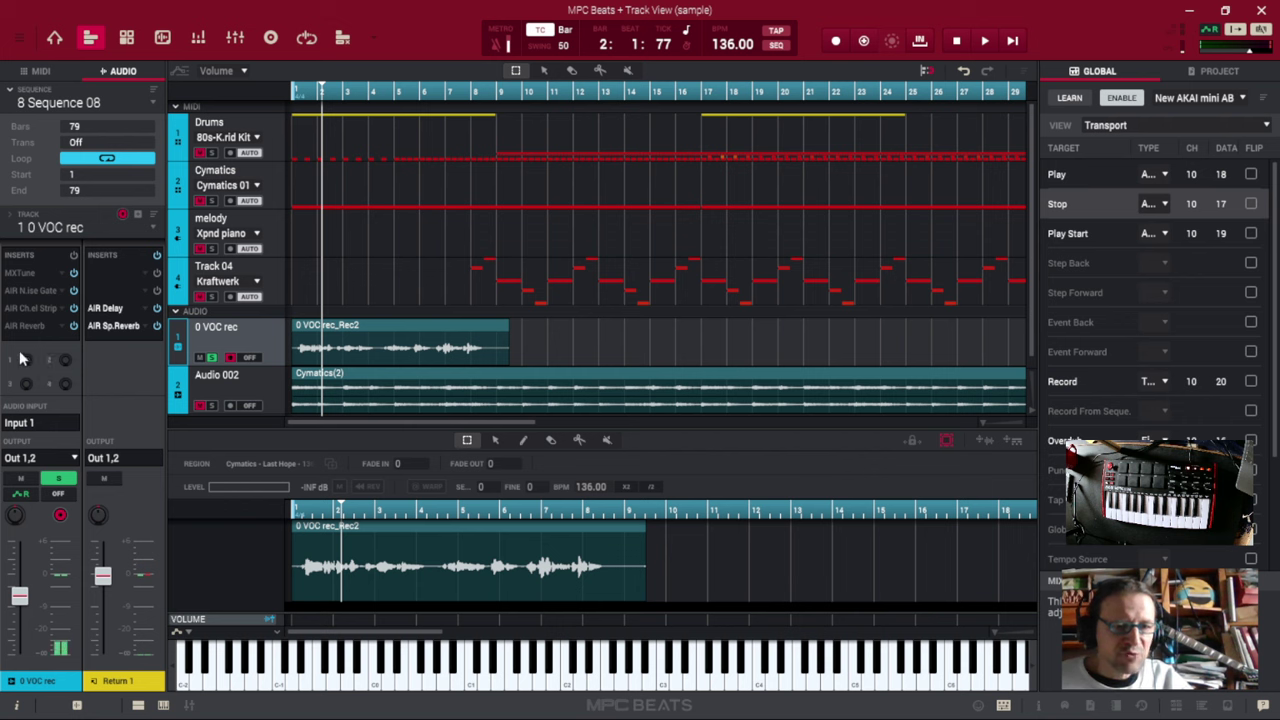
{"action": "mouse_move", "coordinate": [60, 397]}
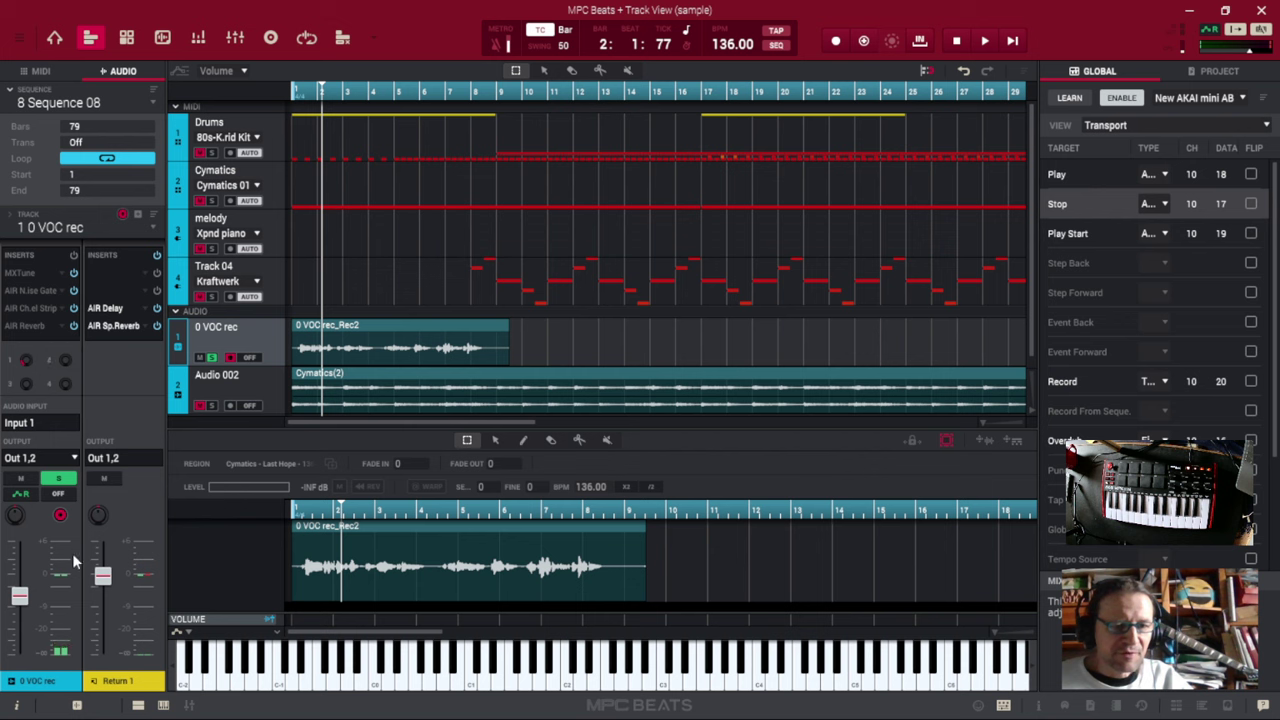
- Play the dry vocal from the start, raise the 0 VOC rec fader to about 0 dB, and stop playback
{"action": "left_click", "coordinate": [1013, 43]}
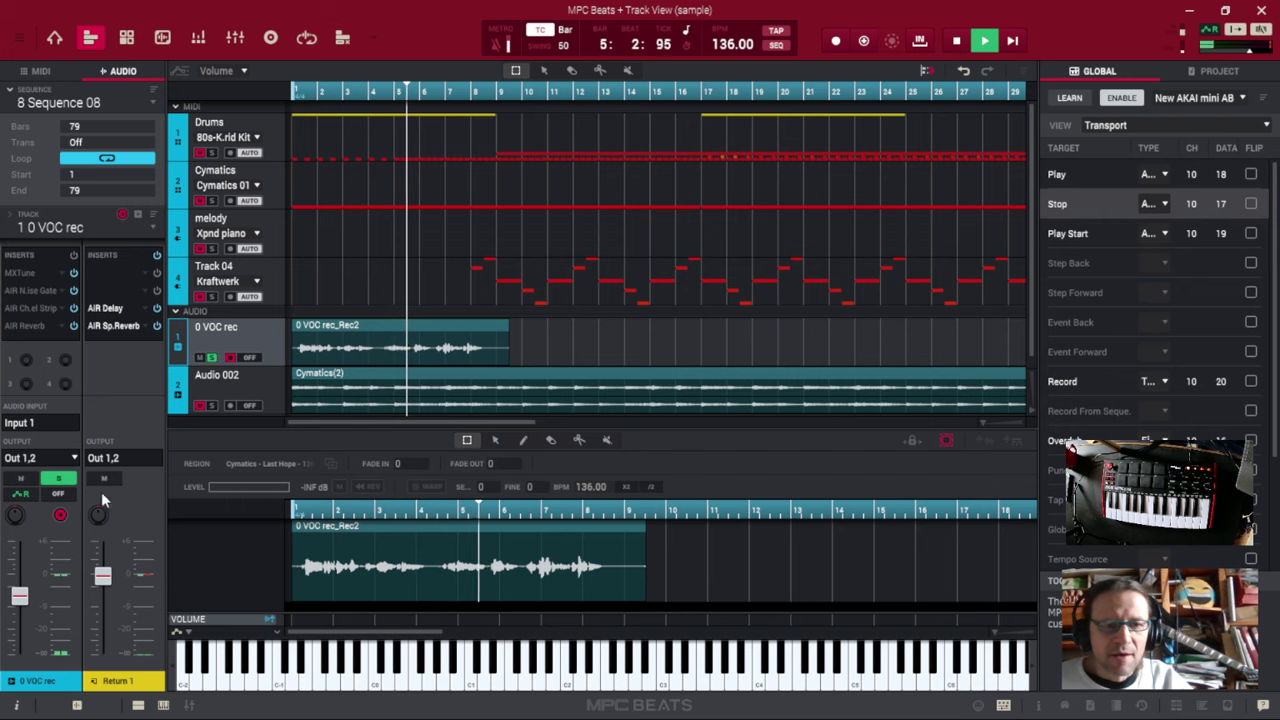
{"action": "left_click", "coordinate": [21, 600]}
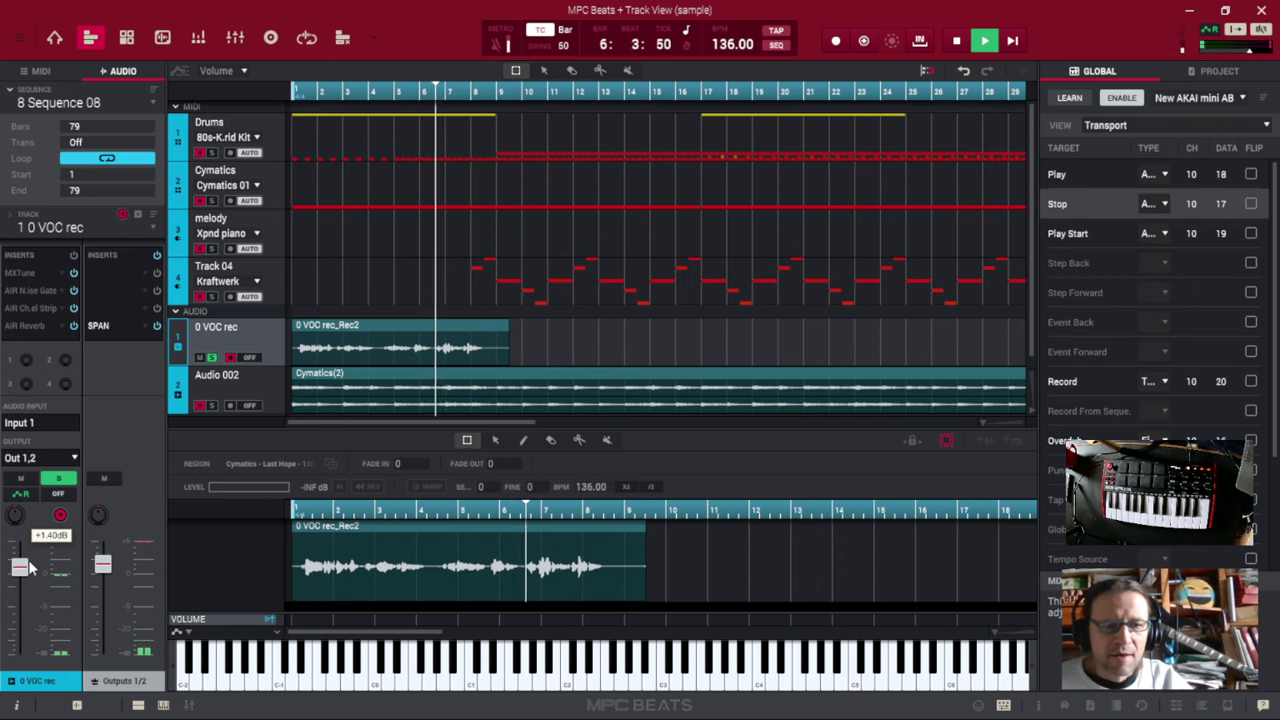
{"action": "left_click_drag", "start_coordinate": [23, 577], "coordinate": [21, 574]}
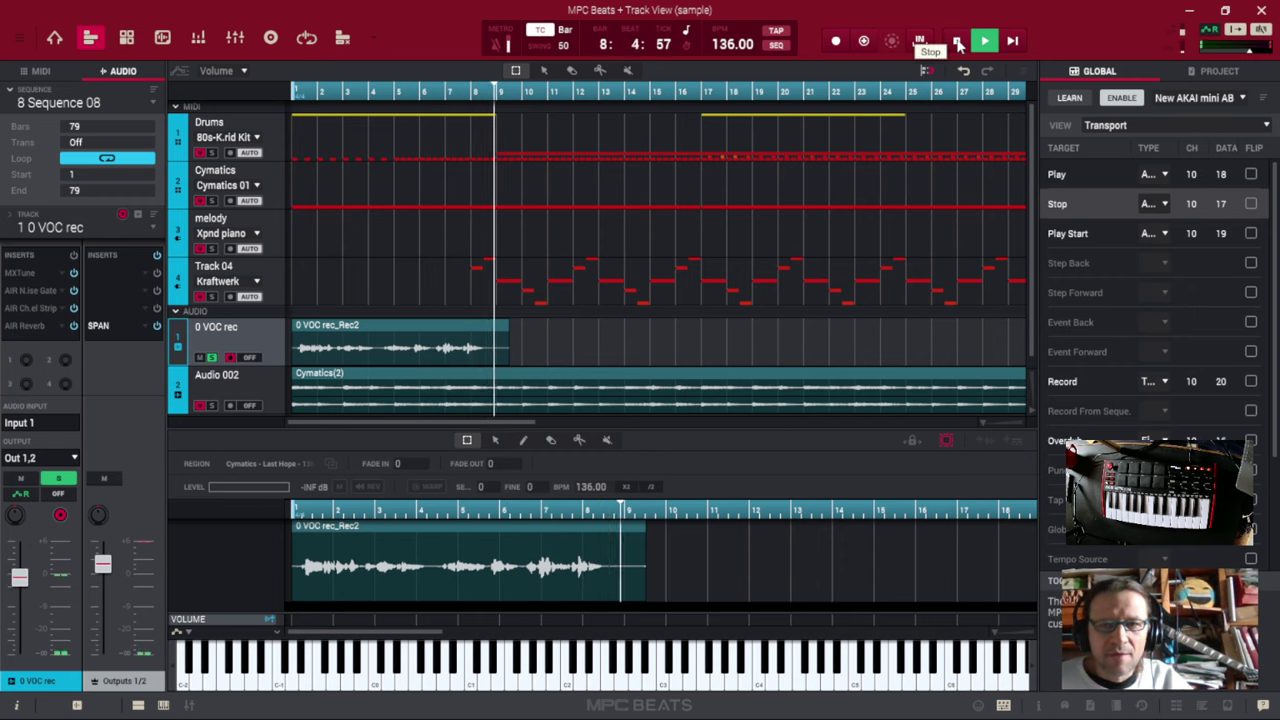
{"action": "left_click", "coordinate": [958, 44]}
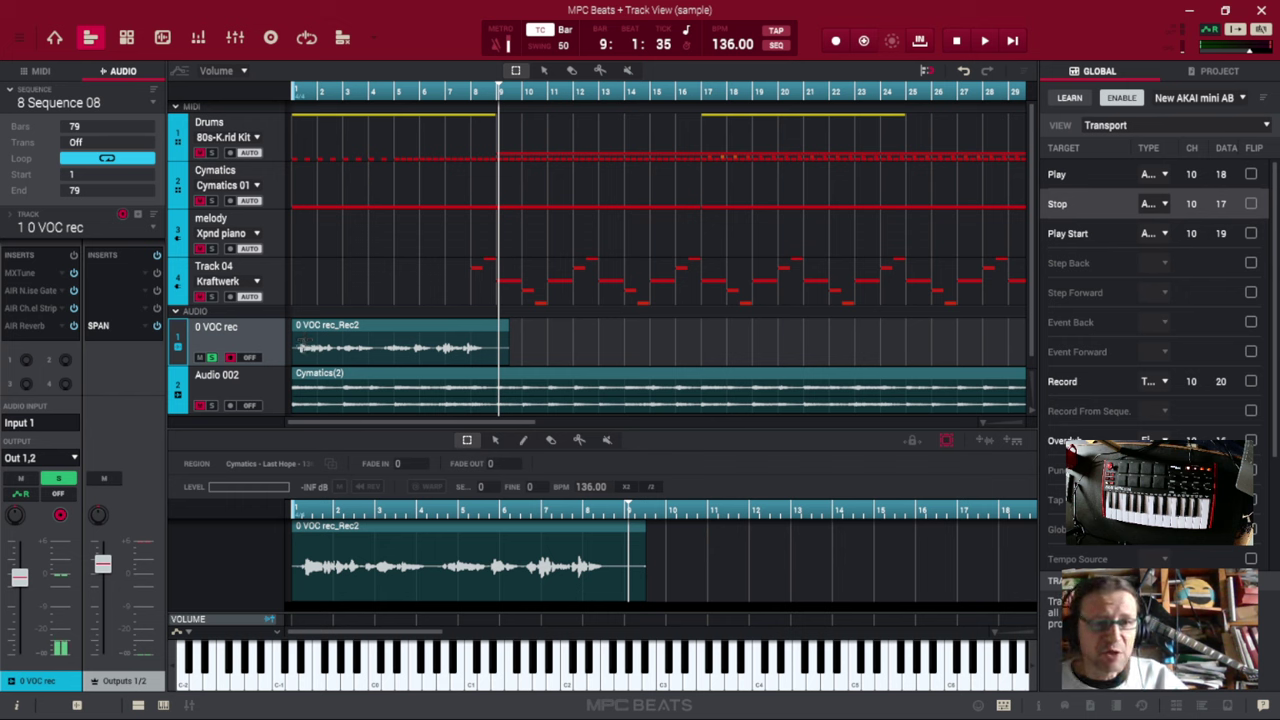
- Re-enable all inserts on the 0 VOC rec track and open its MXTune plug-in
{"action": "left_click", "coordinate": [73, 254]}
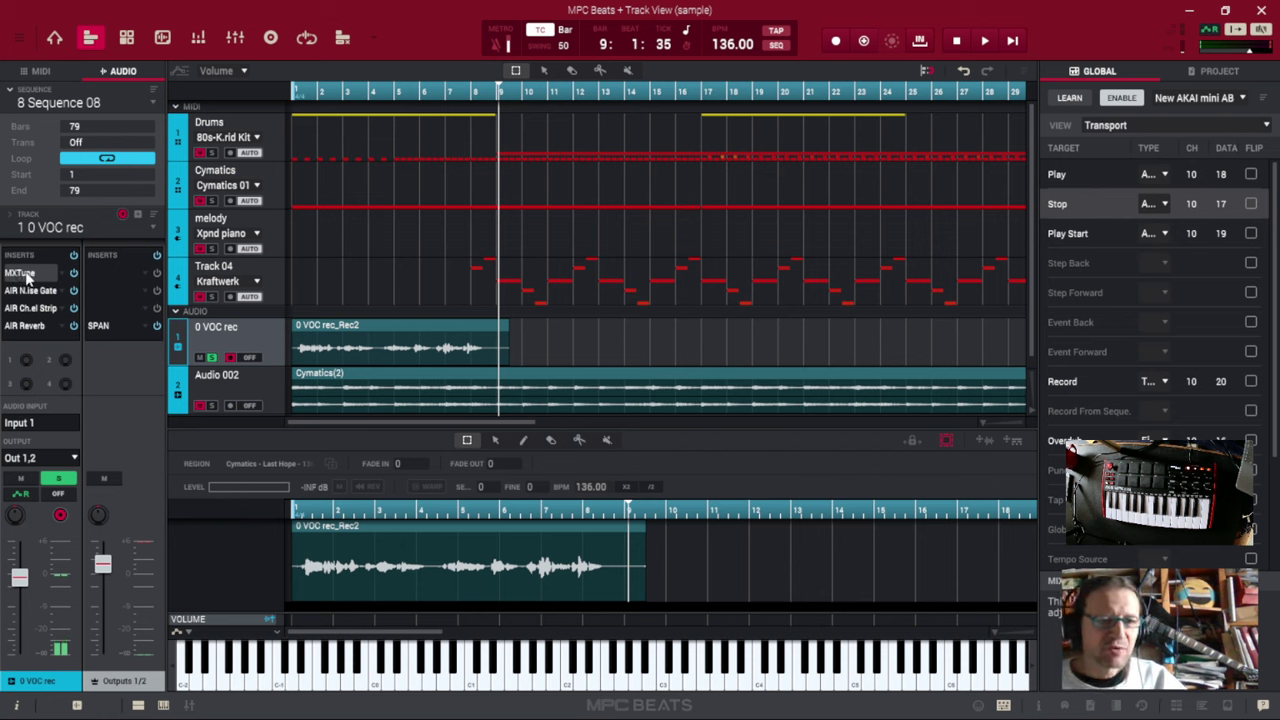
{"action": "double_click", "coordinate": [26, 277]}
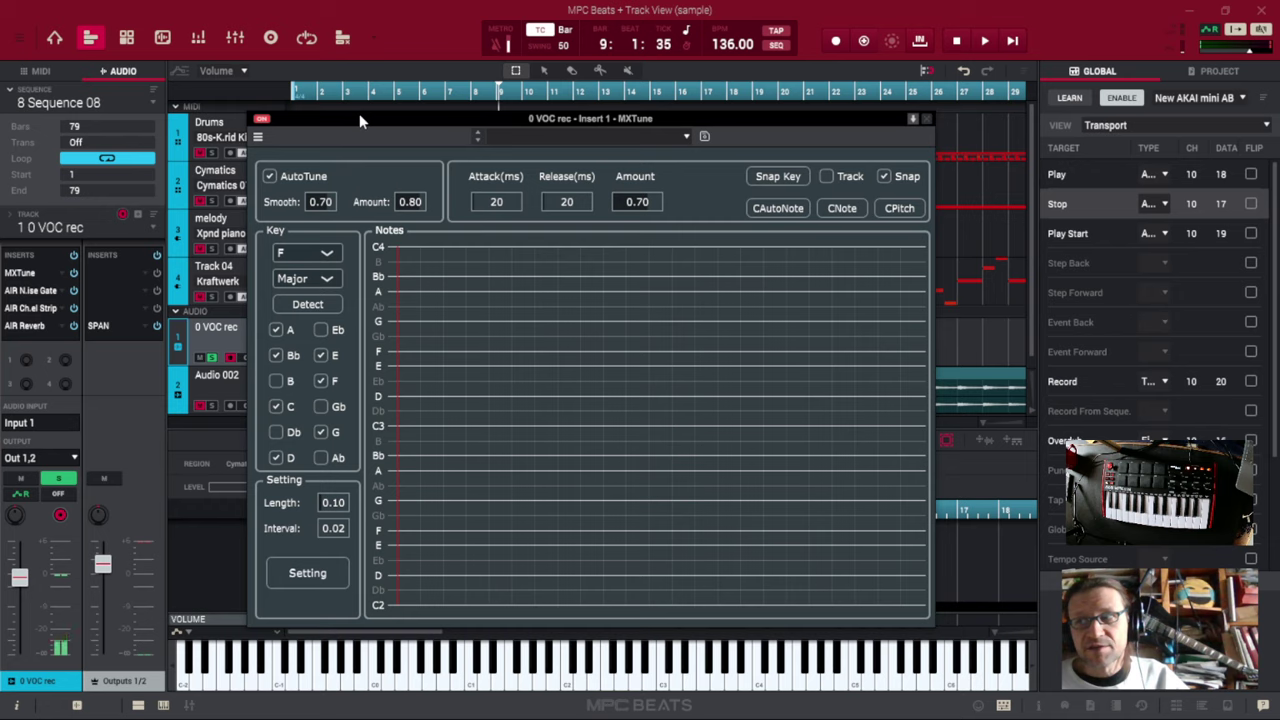
{"action": "left_click_drag", "start_coordinate": [360, 118], "coordinate": [318, 94]}
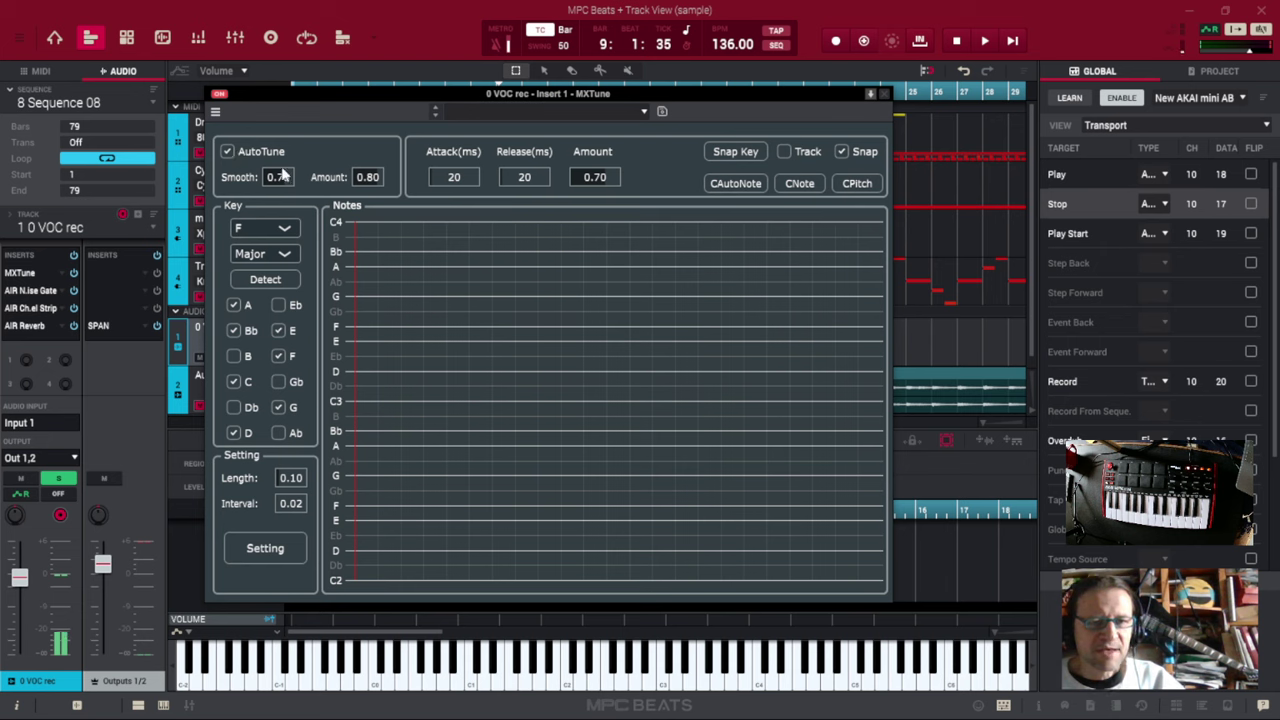
- Try the Chromatic scale in MXTune's key settings, return the scale to Major, and close the plug-in
{"action": "left_click", "coordinate": [284, 256]}
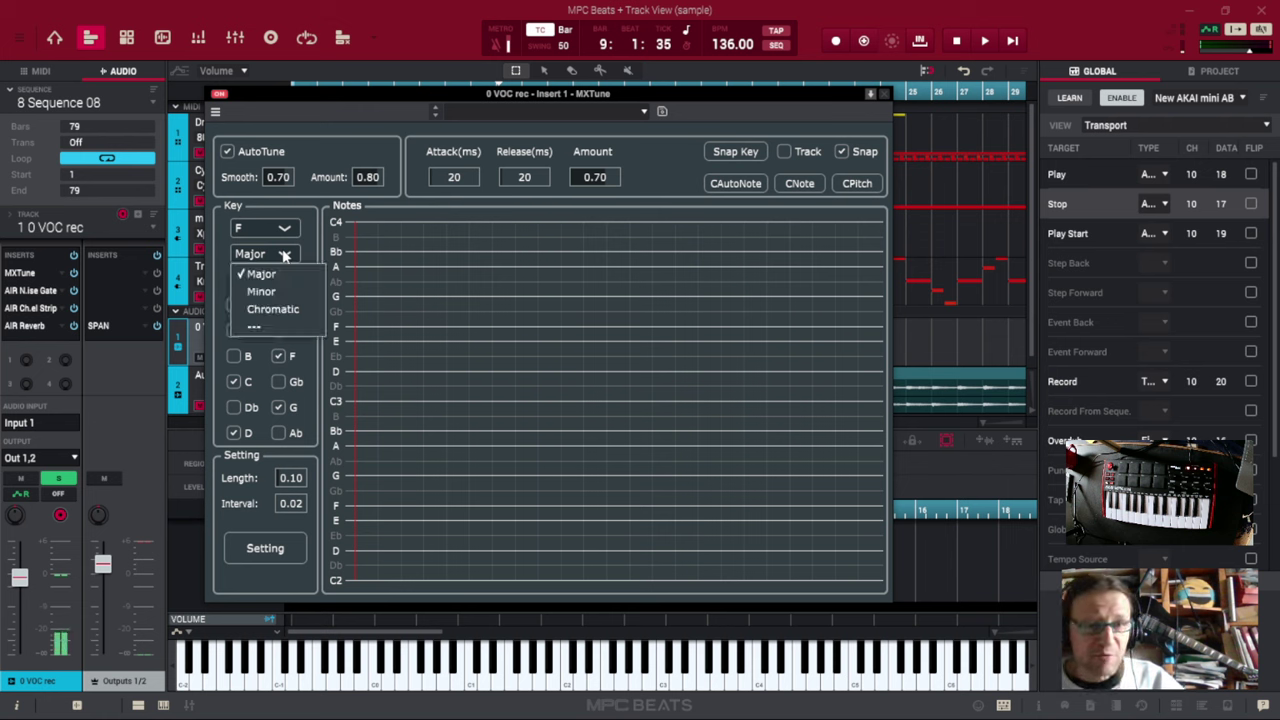
{"action": "left_click", "coordinate": [283, 310]}
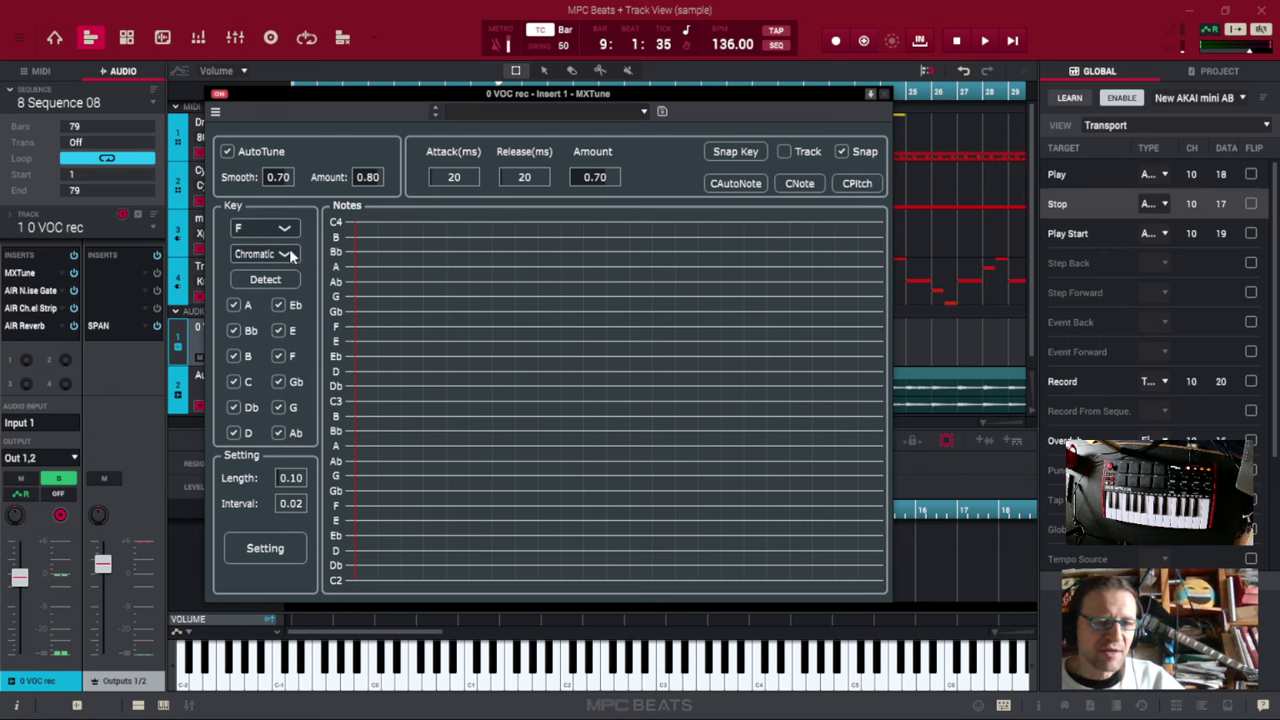
{"action": "left_click", "coordinate": [286, 255]}
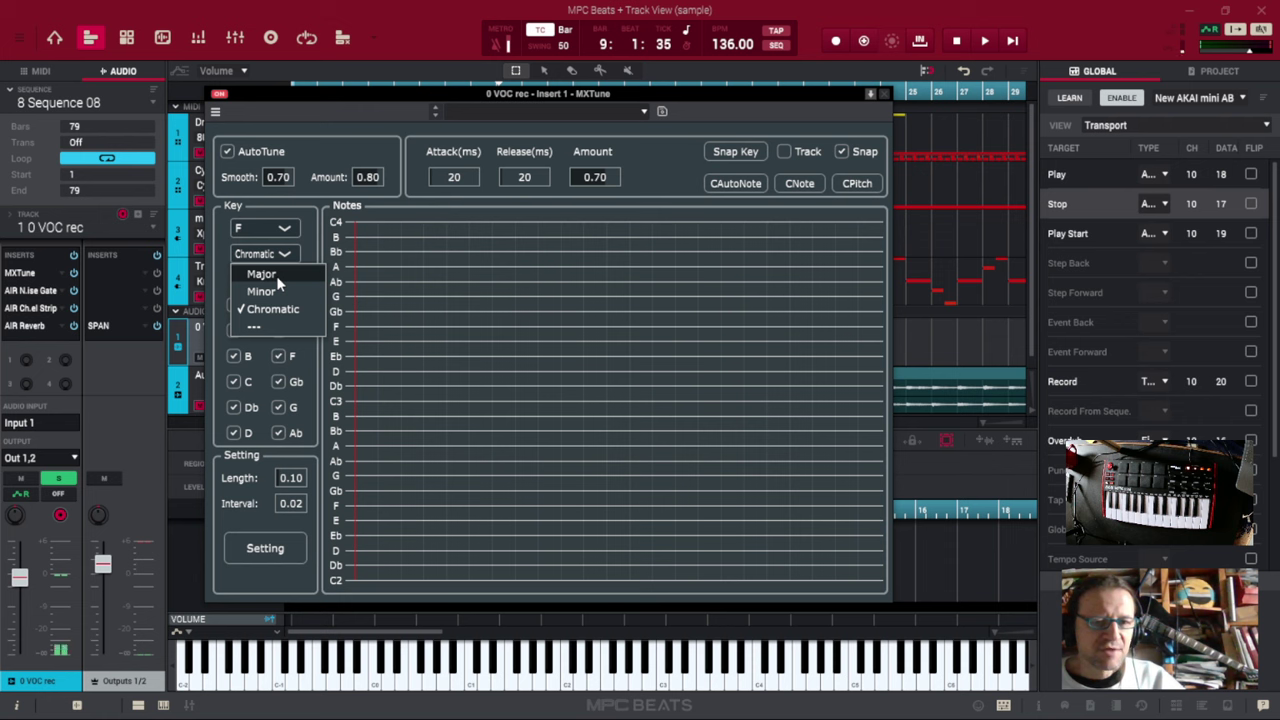
{"action": "left_click", "coordinate": [274, 276]}
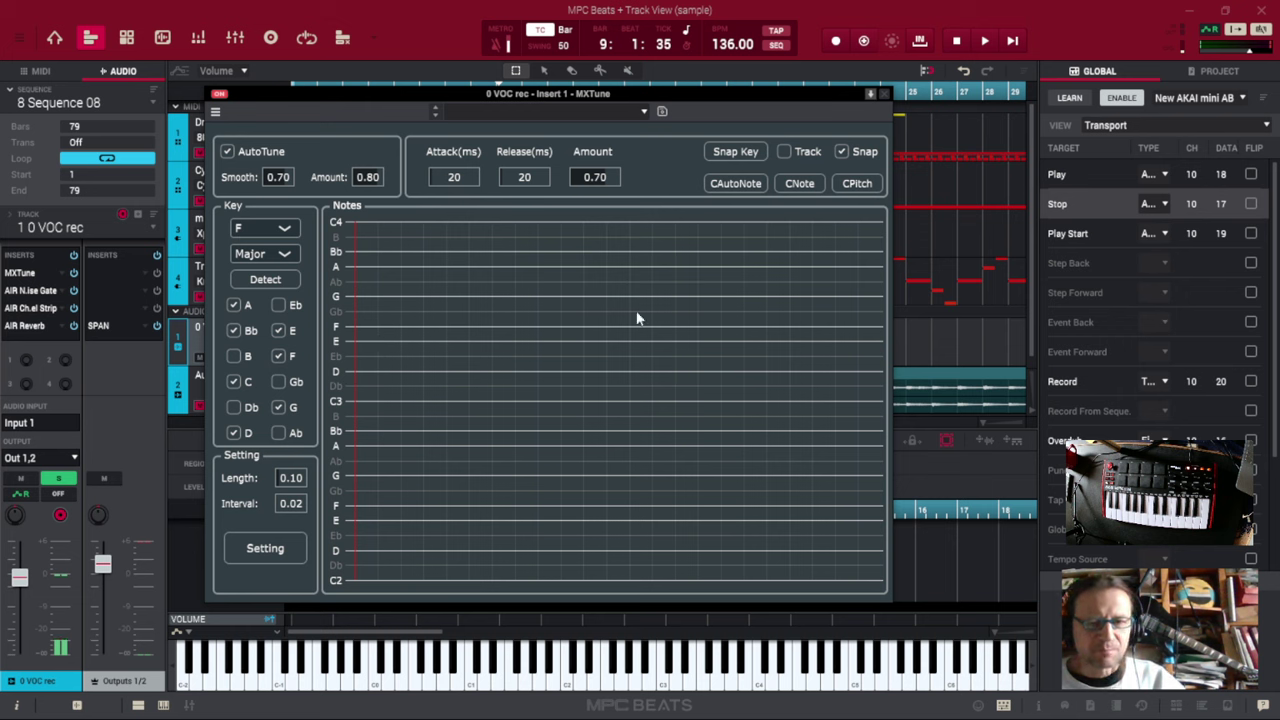
{"action": "left_click", "coordinate": [882, 94]}
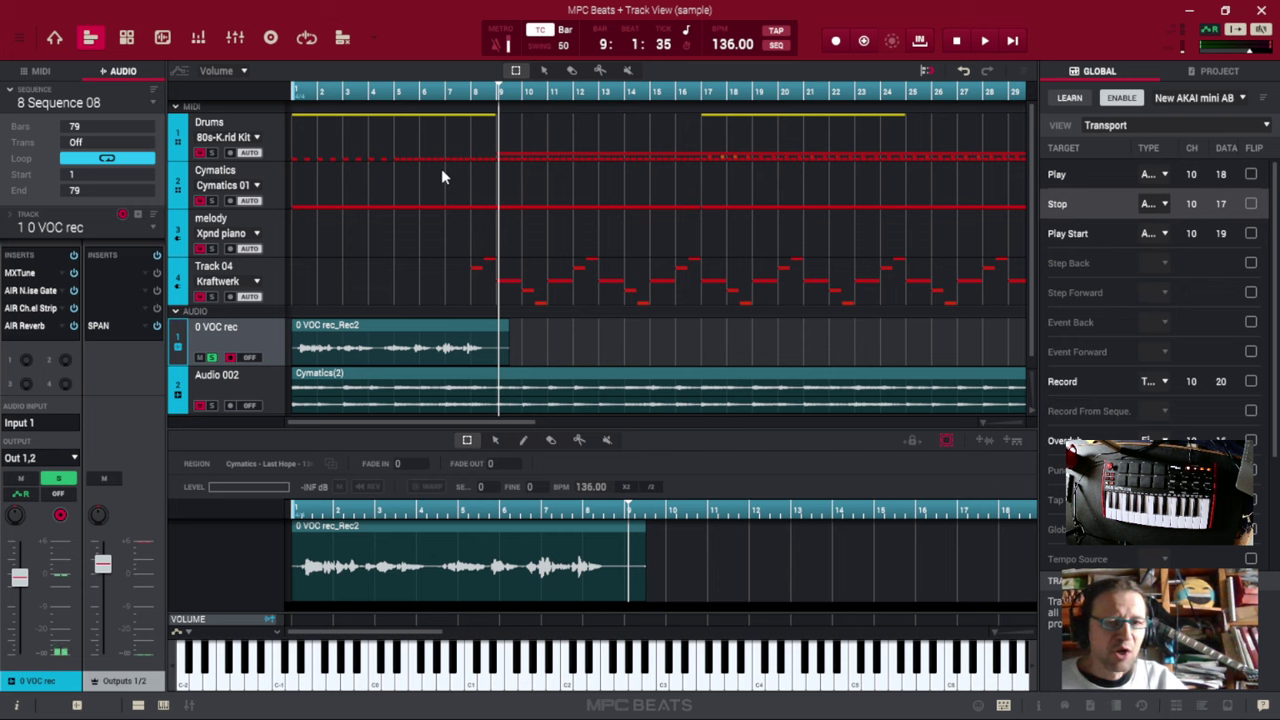
- Examine the AIR Noise Gate and AIR Channel Strip settings on the 0 VOC rec track, closing each plug-in window
{"action": "double_click", "coordinate": [33, 291]}
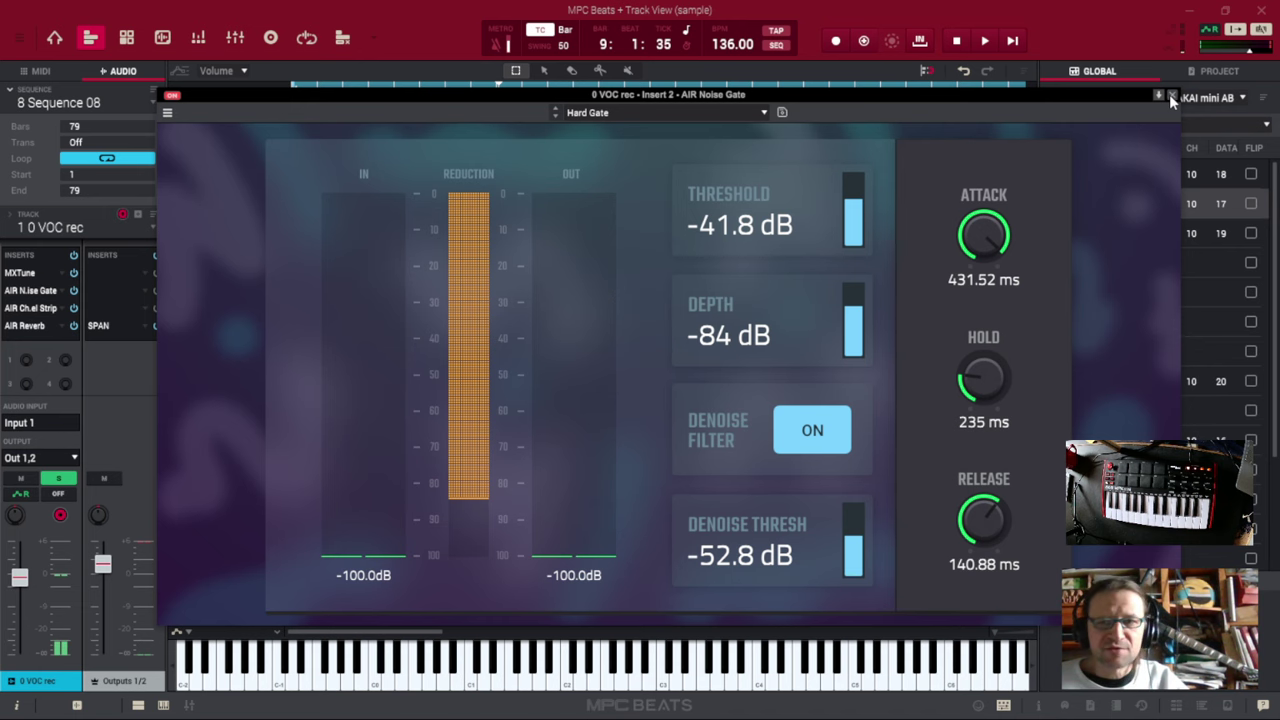
{"action": "left_click", "coordinate": [1171, 96]}
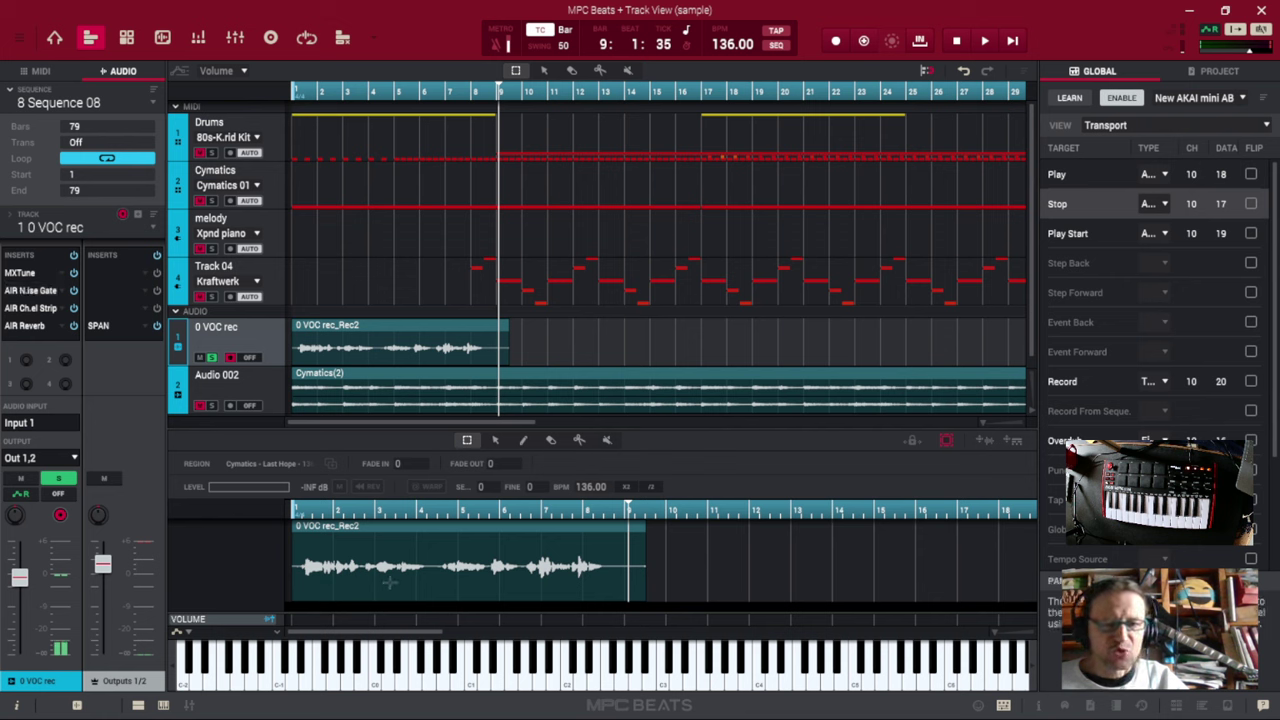
{"action": "double_click", "coordinate": [32, 309]}
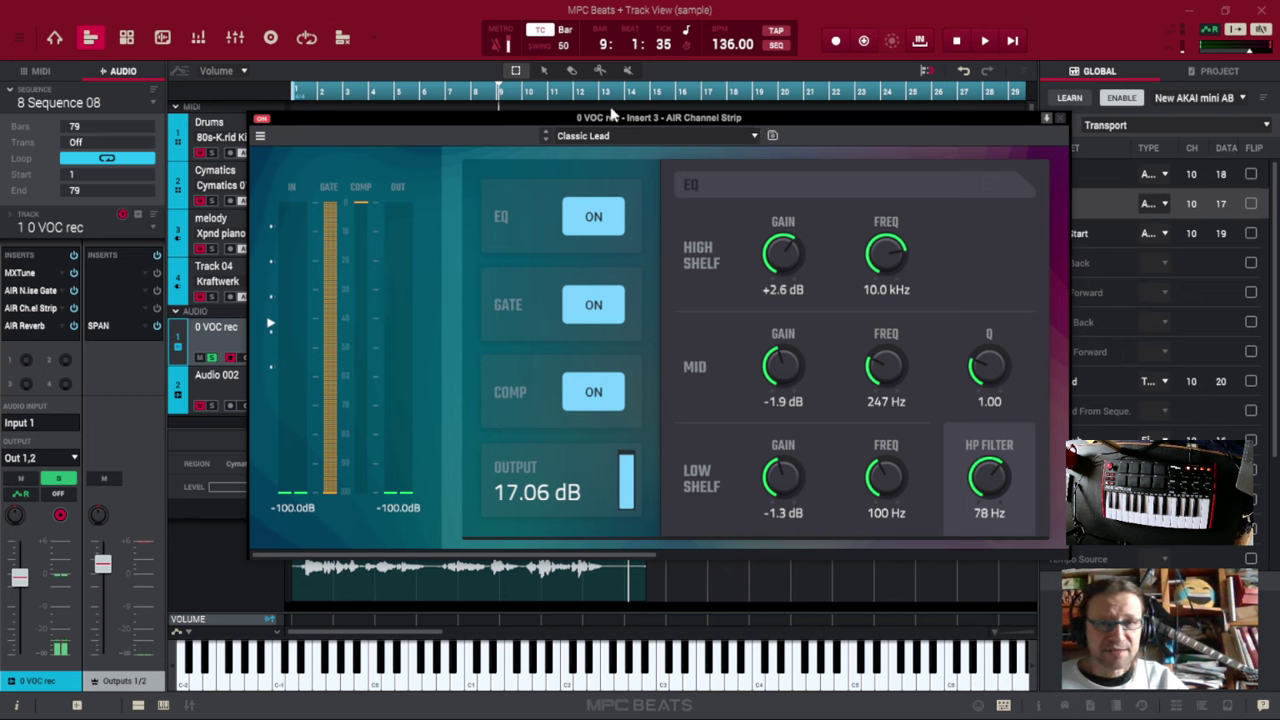
{"action": "left_click", "coordinate": [1061, 118]}
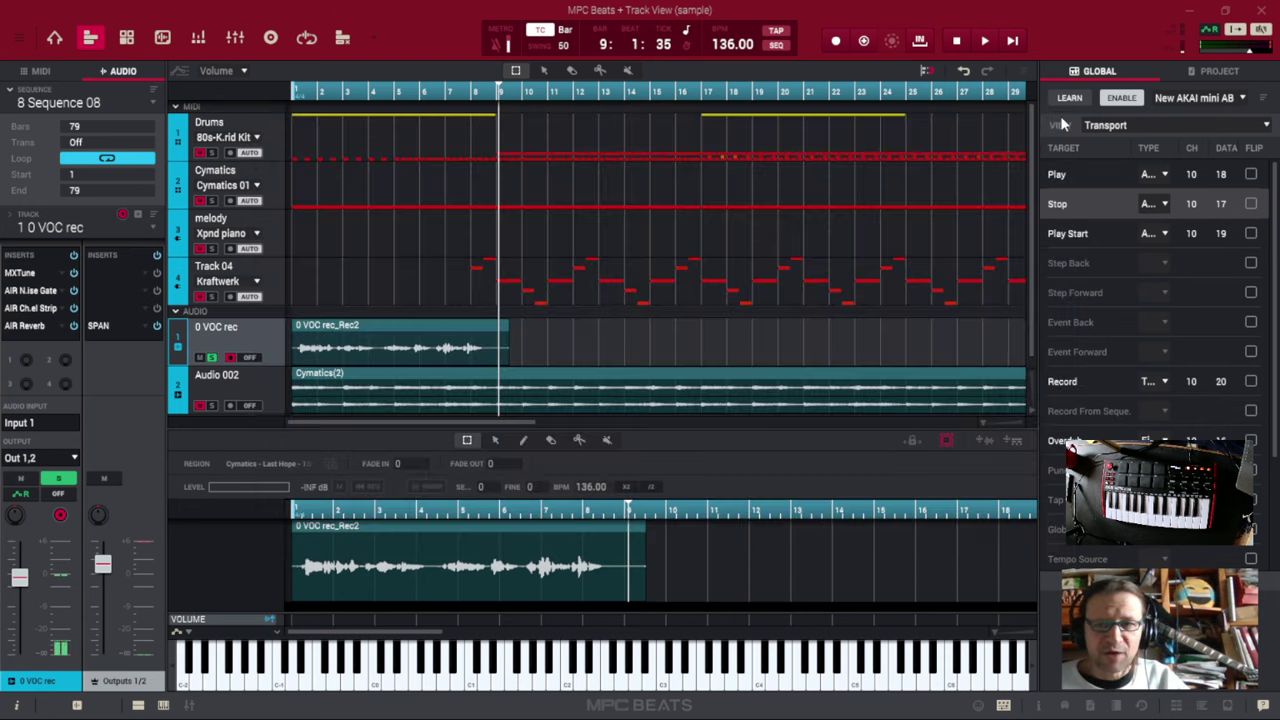
- Examine the AIR Reverb settings on the 0 VOC rec track, close the plug-in, and adjust the track's send 1 to Return 1
{"action": "double_click", "coordinate": [28, 327]}
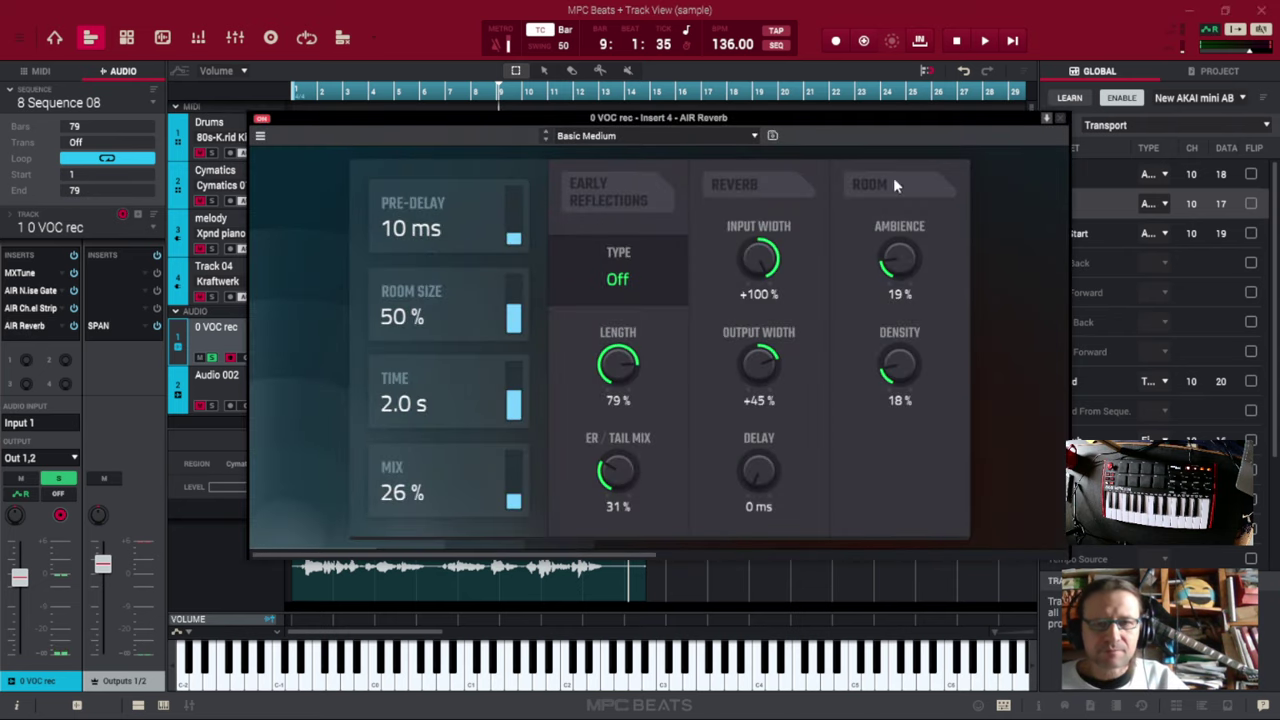
{"action": "left_click", "coordinate": [1058, 118]}
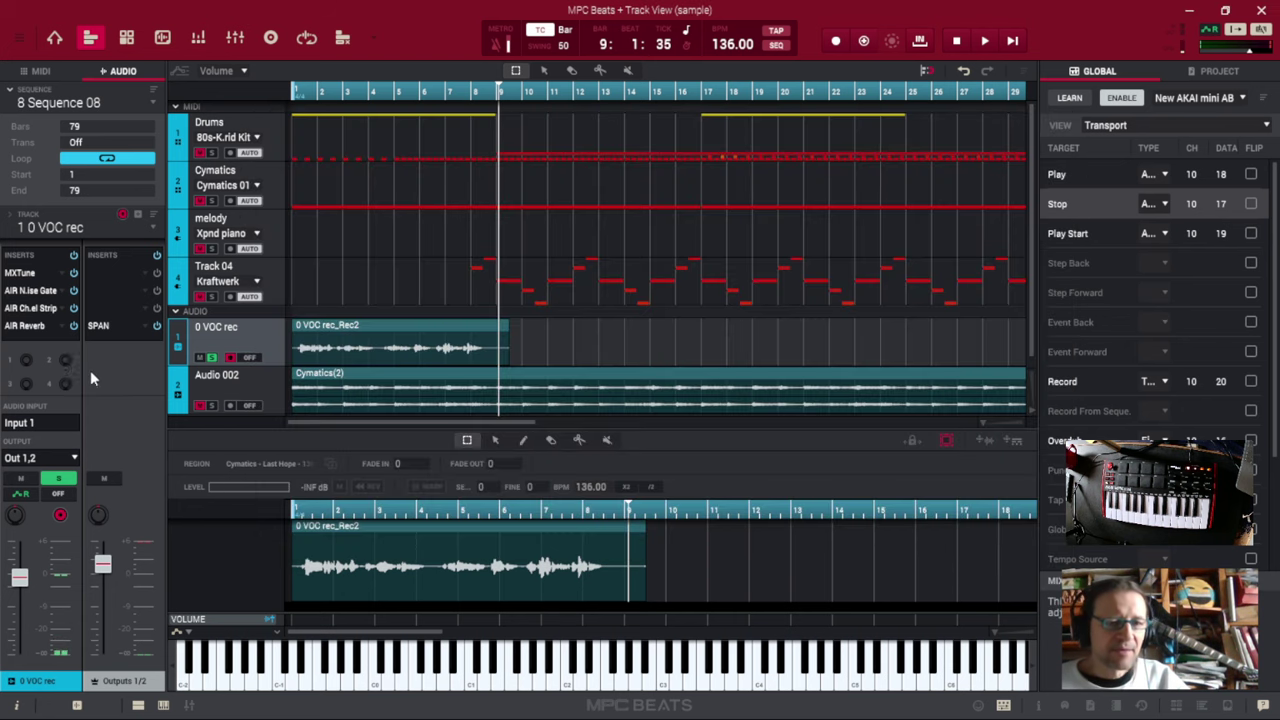
{"action": "mouse_move", "coordinate": [26, 364]}
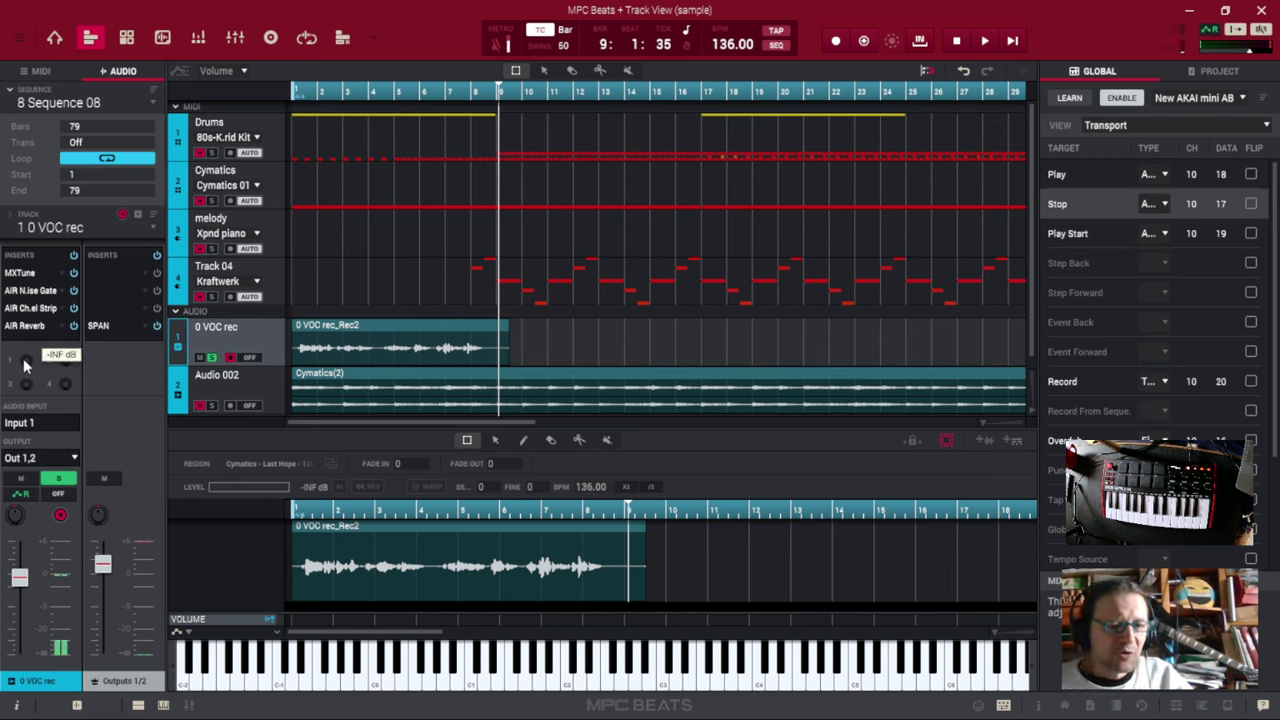
{"action": "mouse_move", "coordinate": [26, 364]}
{"action": "left_mouse_down"}
{"action": "mouse_move", "coordinate": [26, 323]}
{"action": "mouse_move", "coordinate": [26, 374]}
{"action": "left_mouse_up"}
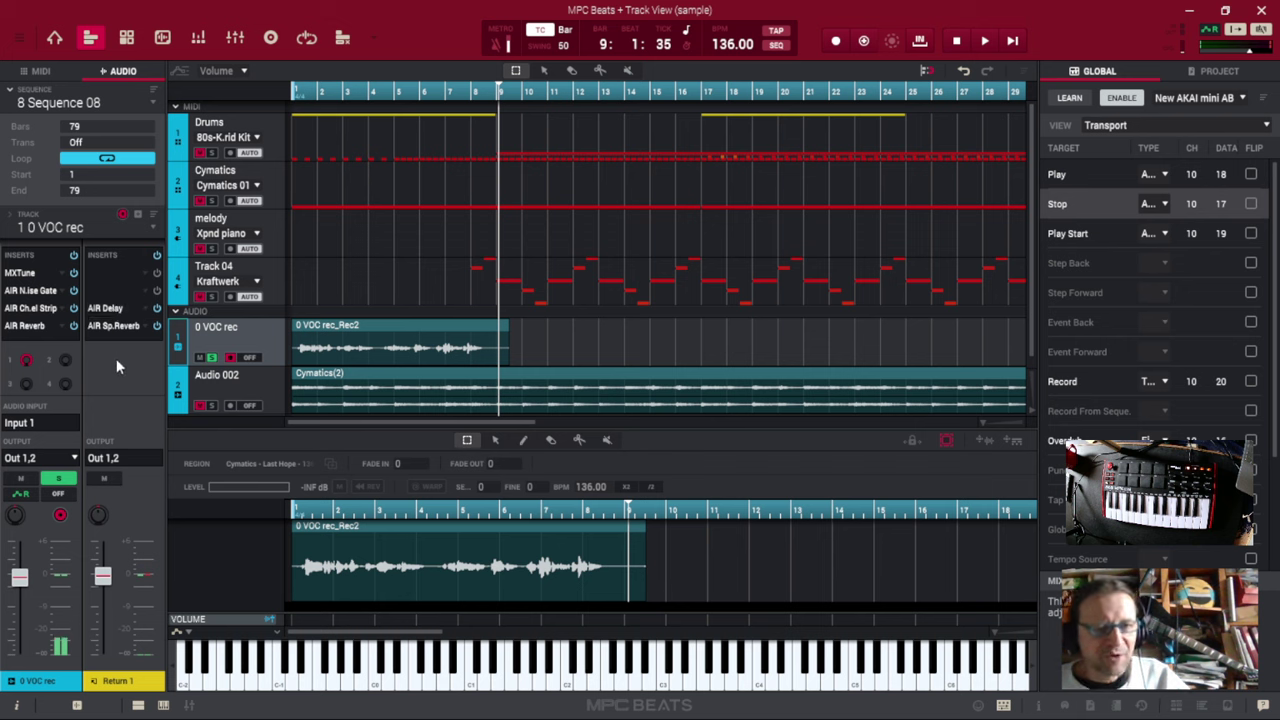
{"action": "mouse_move", "coordinate": [26, 366]}
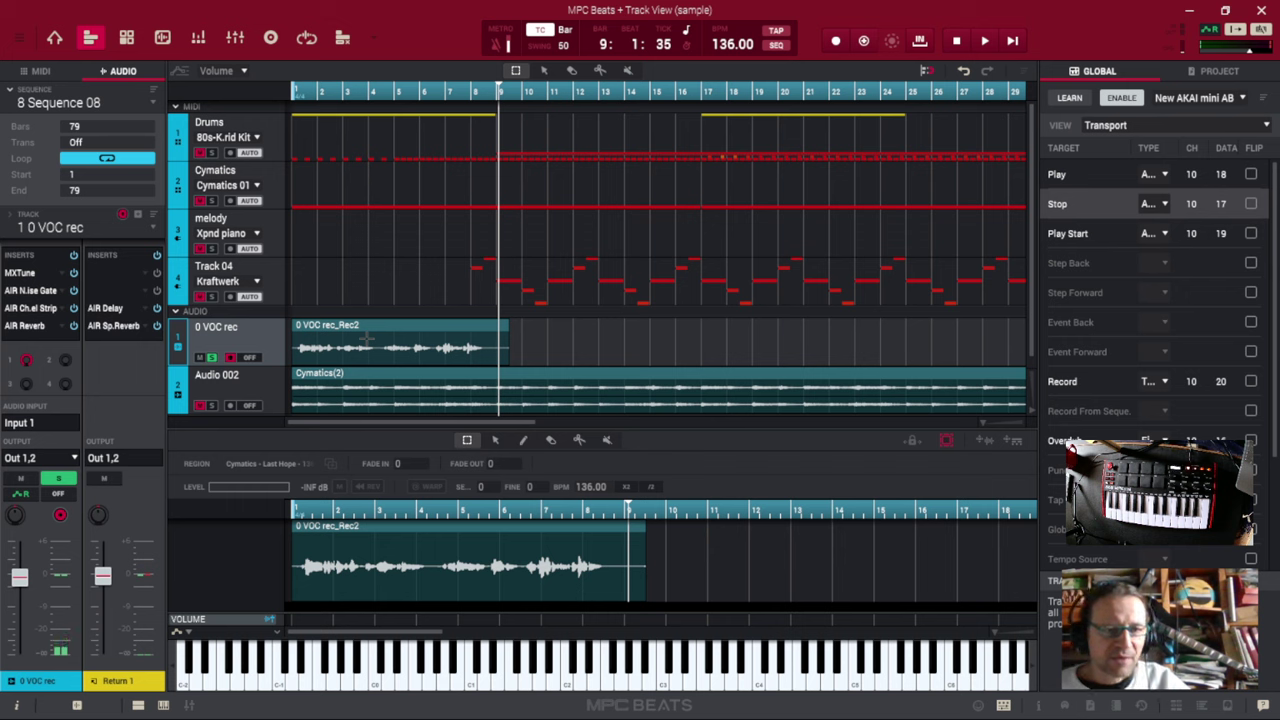
- Add the AIR Non-Lin Reverb from the AIR Music Technology delay and reverb effects to Return 1's second insert slot
{"action": "left_click", "coordinate": [116, 287]}
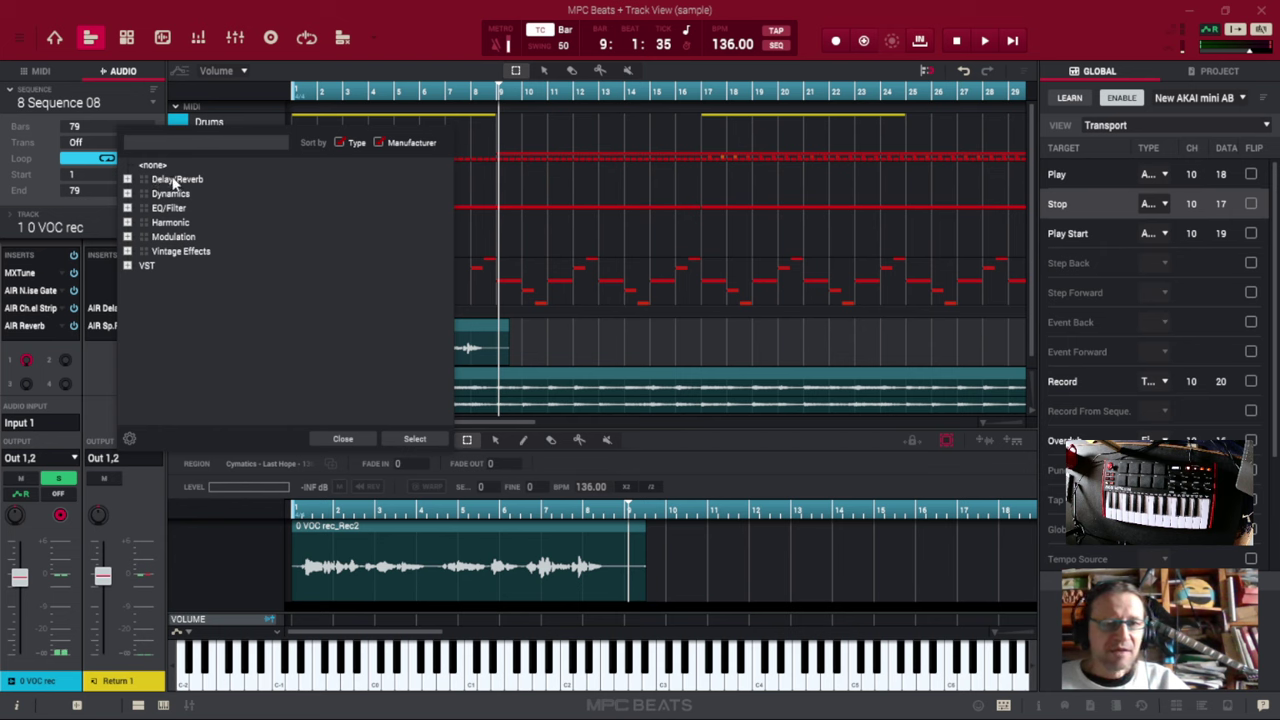
{"action": "left_click", "coordinate": [127, 180]}
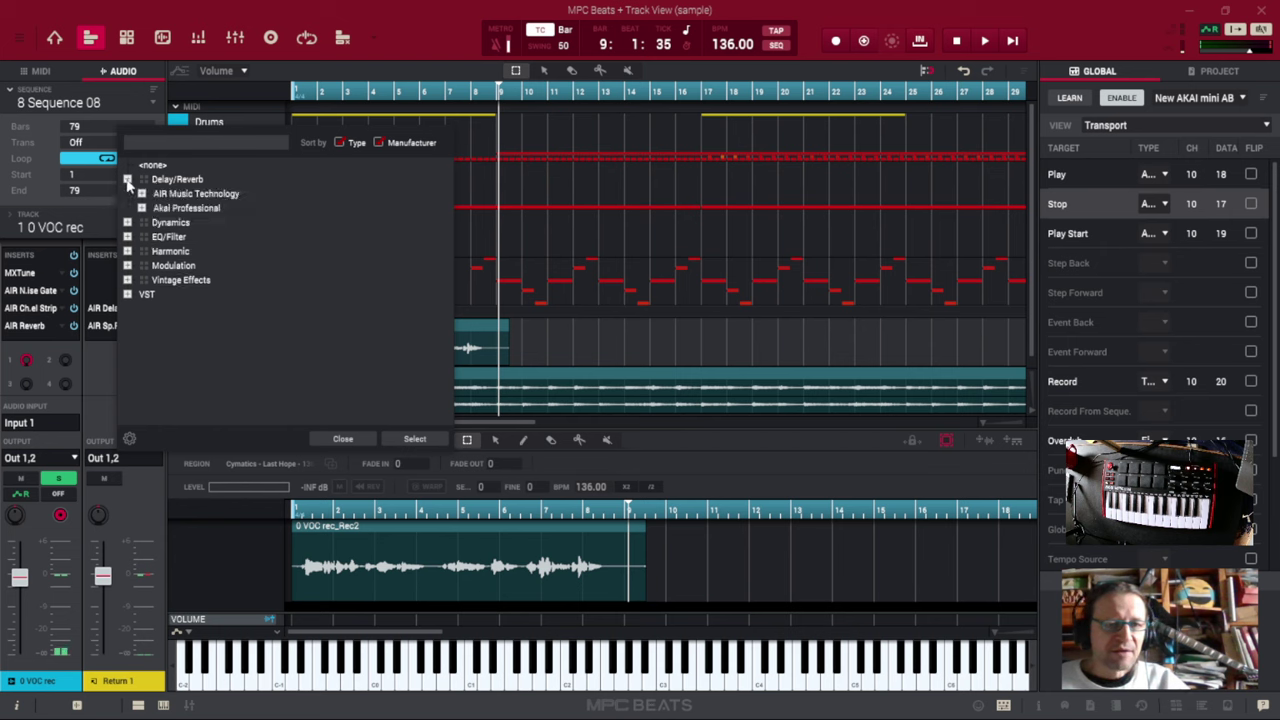
{"action": "left_click", "coordinate": [141, 194]}
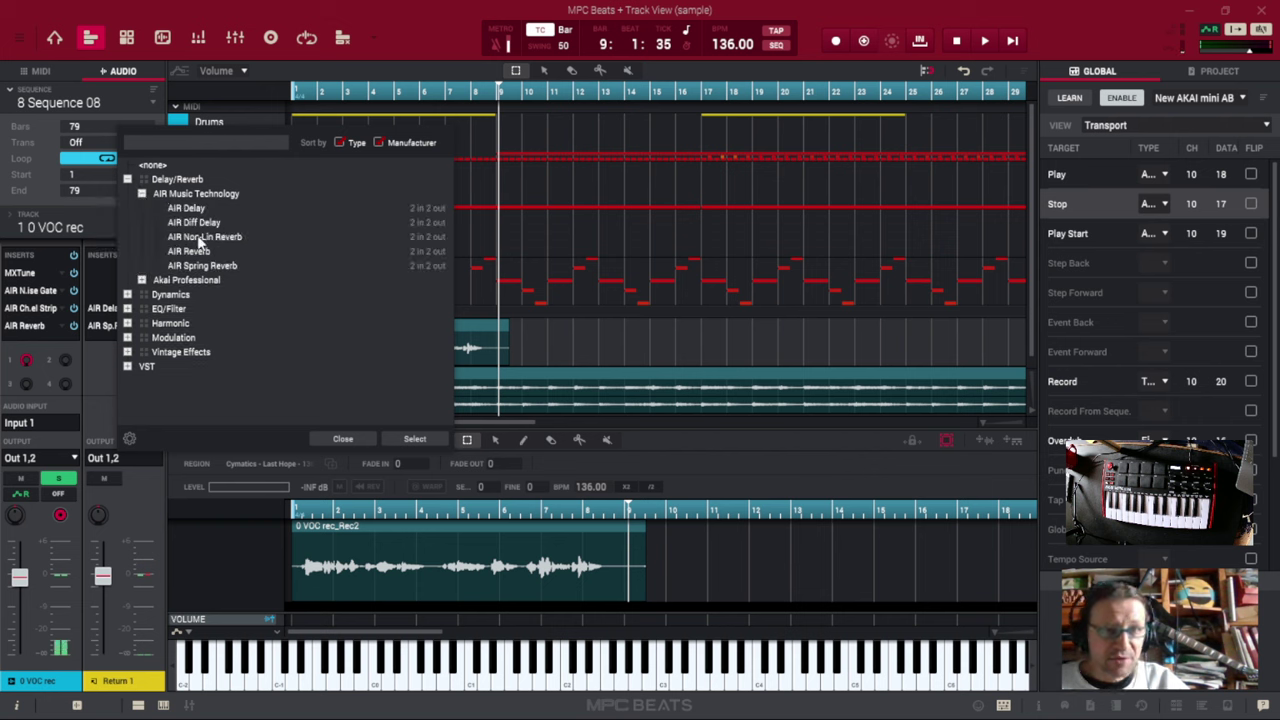
{"action": "left_click", "coordinate": [198, 240]}
{"action": "double_click", "coordinate": [198, 240]}
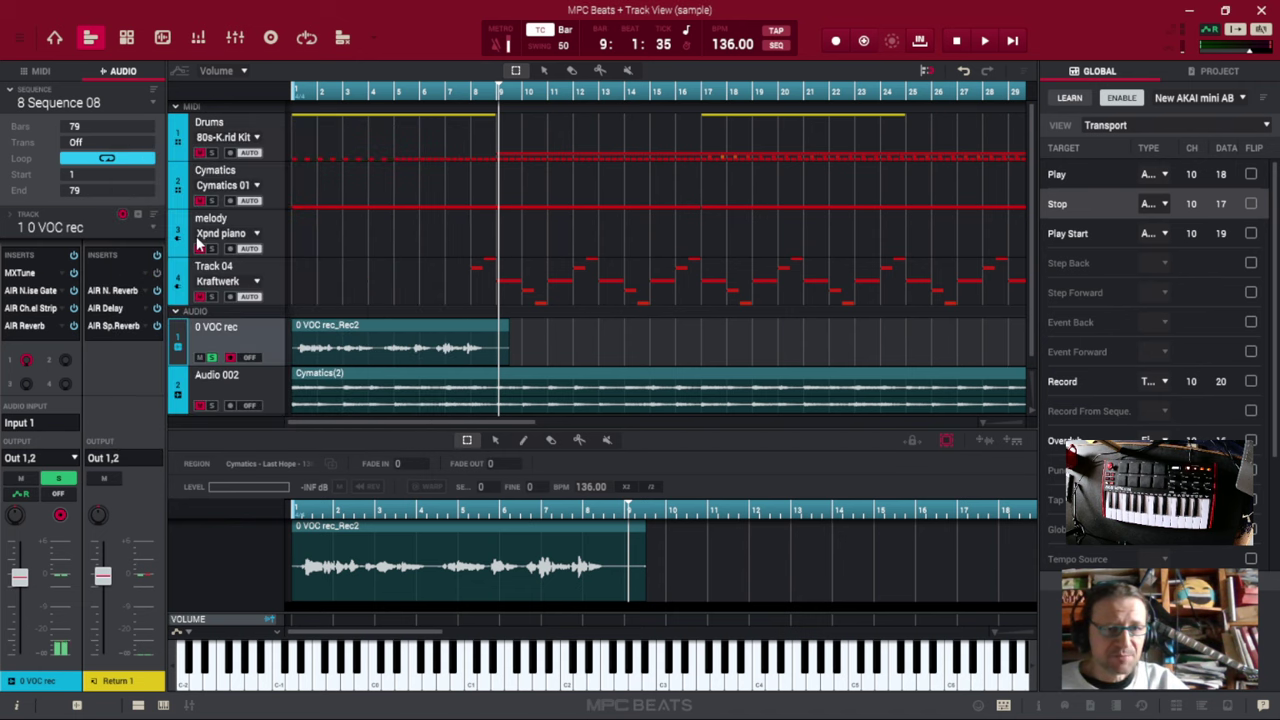
- Try the Breathing Drums preset in AIR Non-Lin Reverb, close the plug-in, and remove it from Return 1
{"action": "left_click", "coordinate": [120, 290]}
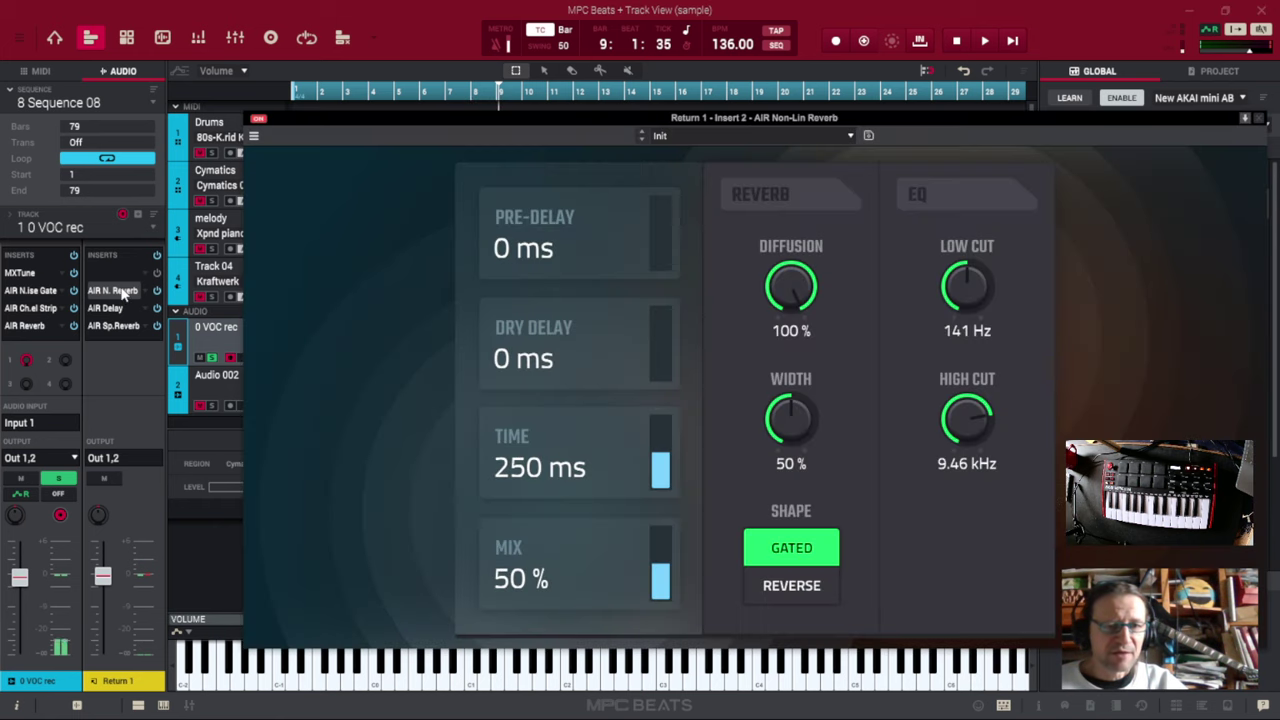
{"action": "left_click", "coordinate": [679, 133]}
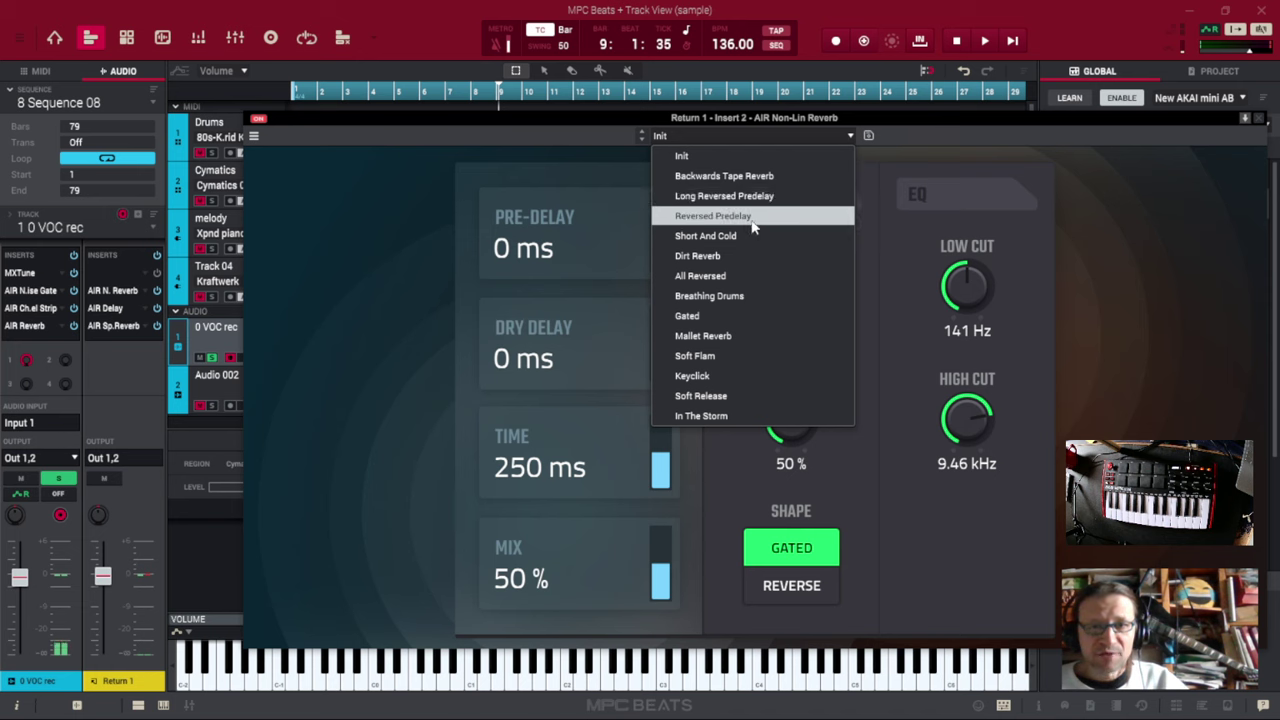
{"action": "left_click", "coordinate": [753, 297]}
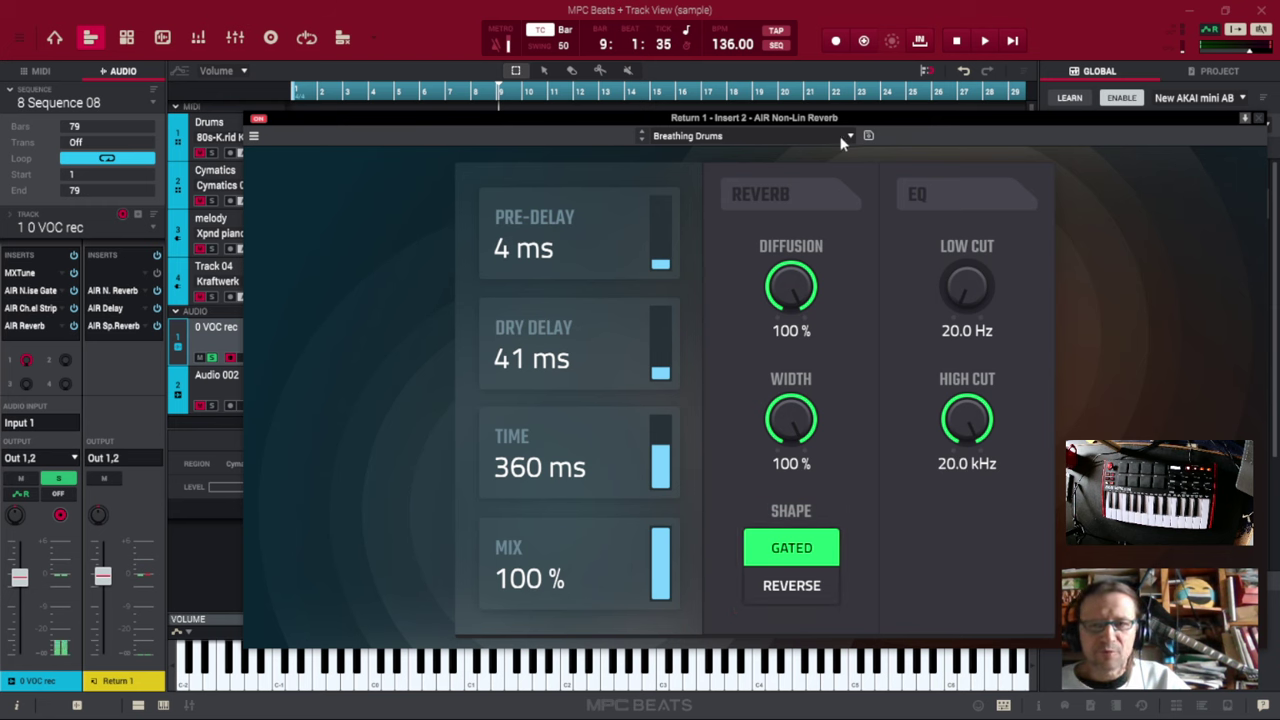
{"action": "left_click", "coordinate": [1259, 119]}
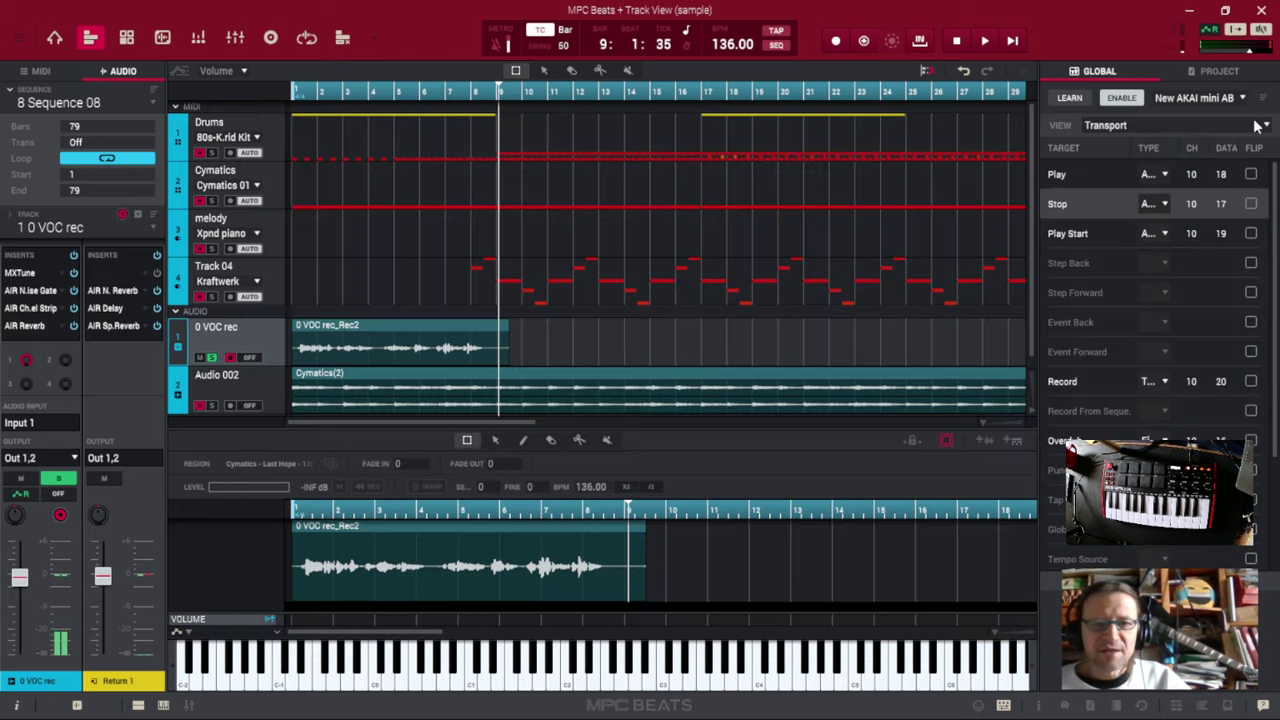
{"action": "double_click", "coordinate": [140, 292]}
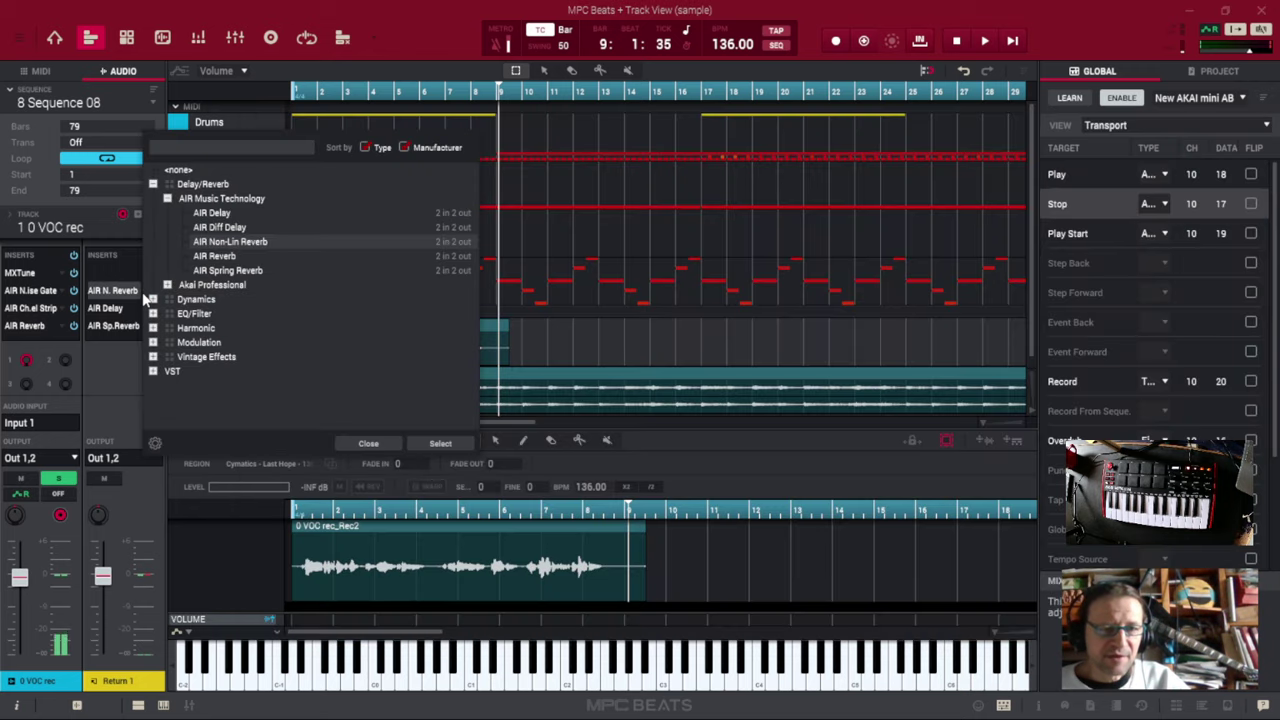
{"action": "double_click", "coordinate": [178, 171]}
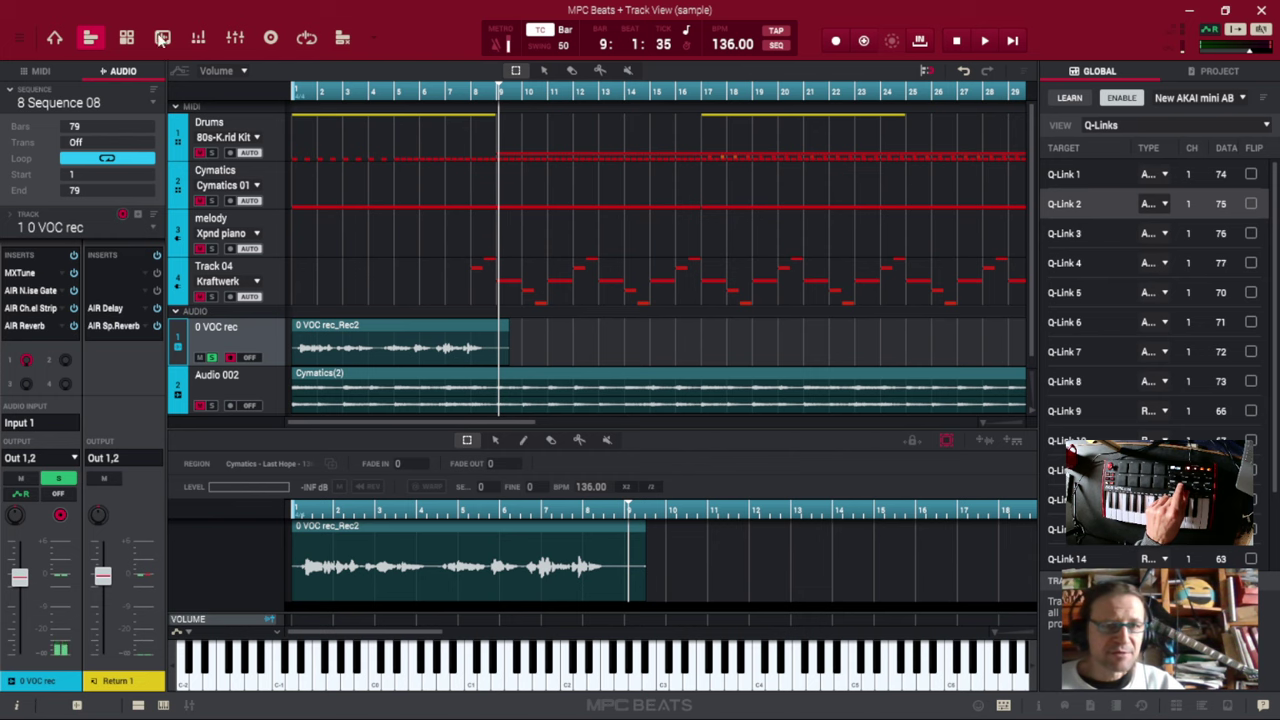
- View the vocal track and Q-Link controls in Main Mode, and return to Track View
{"action": "left_click", "coordinate": [55, 38]}
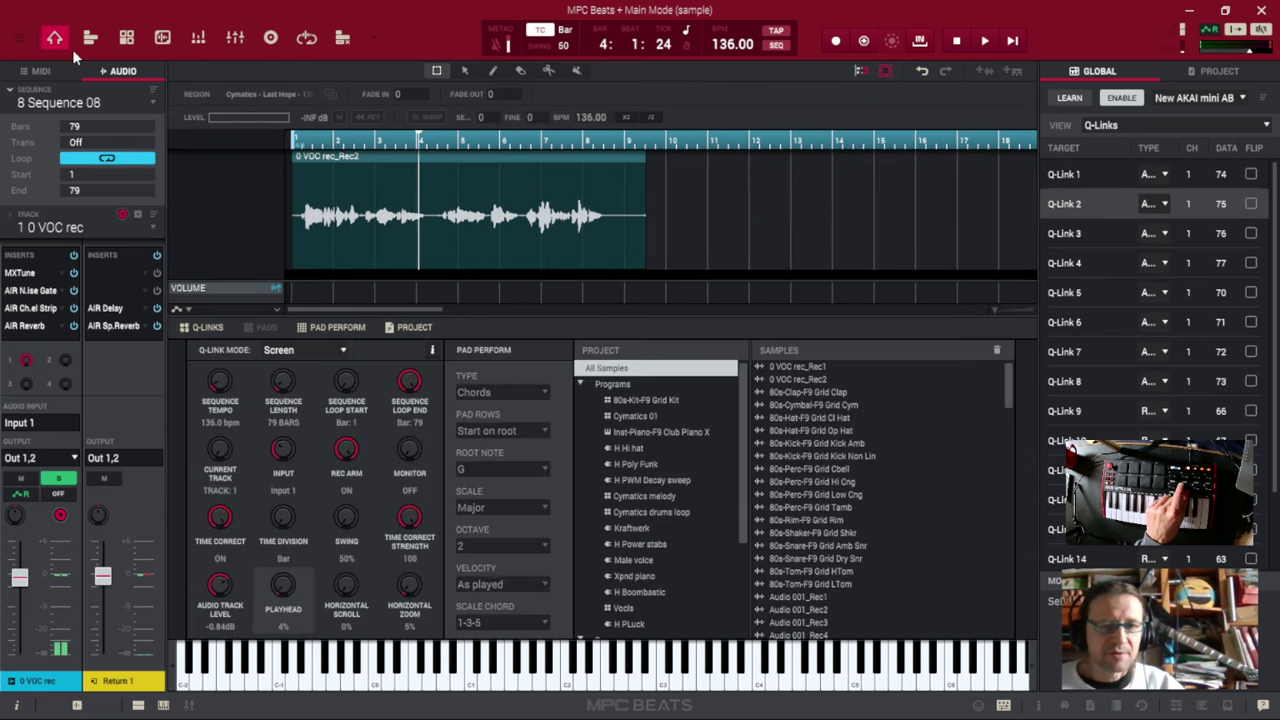
{"action": "left_click", "coordinate": [90, 38]}
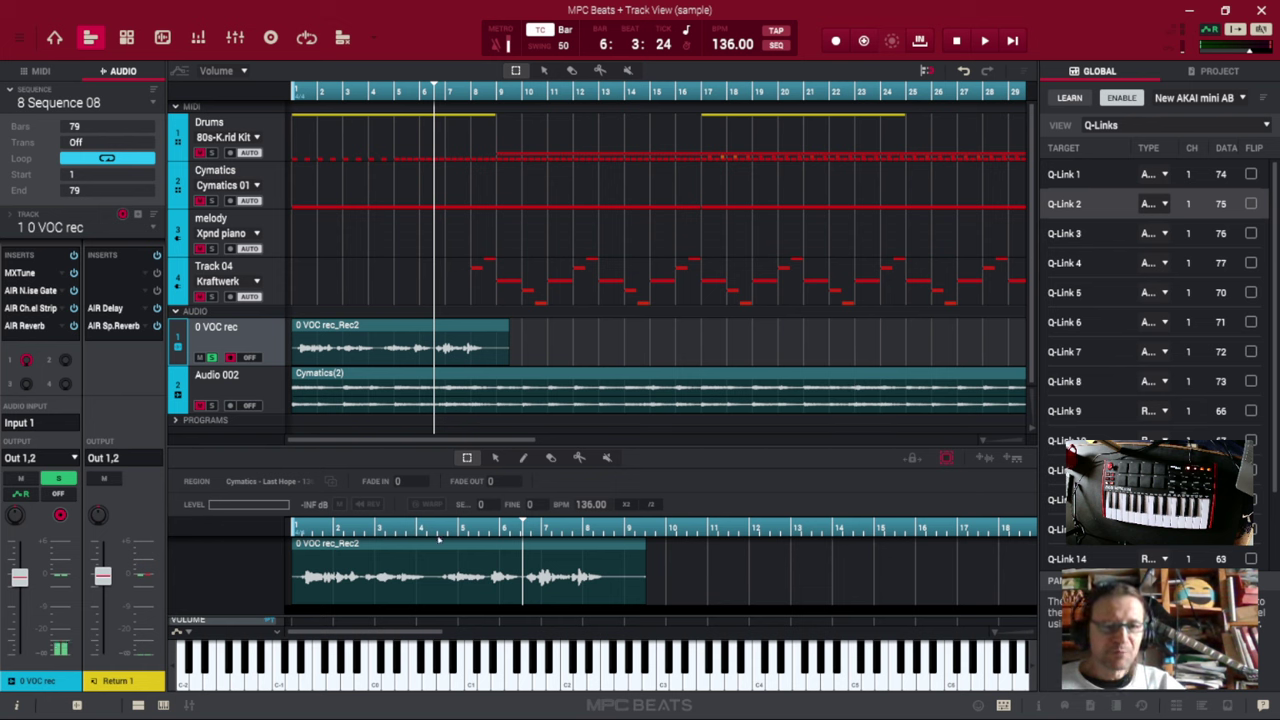
- Select the Audio 002 track and play it briefly with its AIR Filter Gate insert active
{"action": "left_click", "coordinate": [275, 377]}
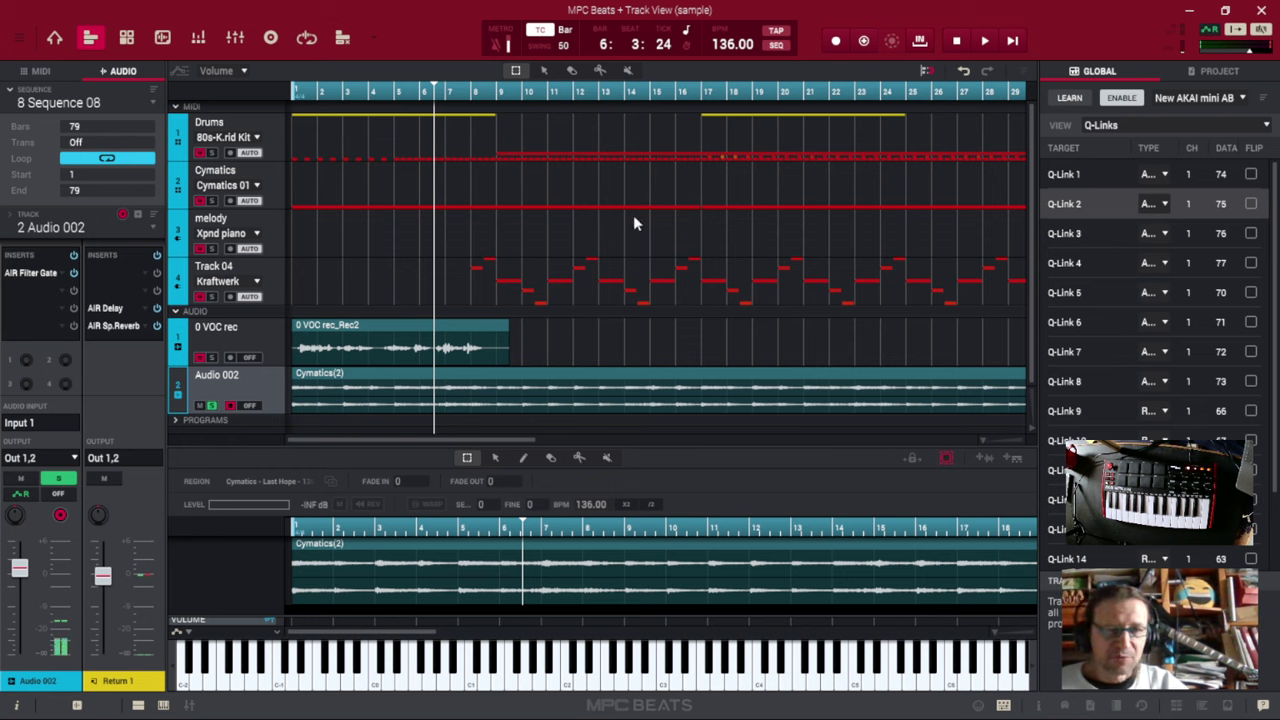
{"action": "left_click", "coordinate": [988, 43]}
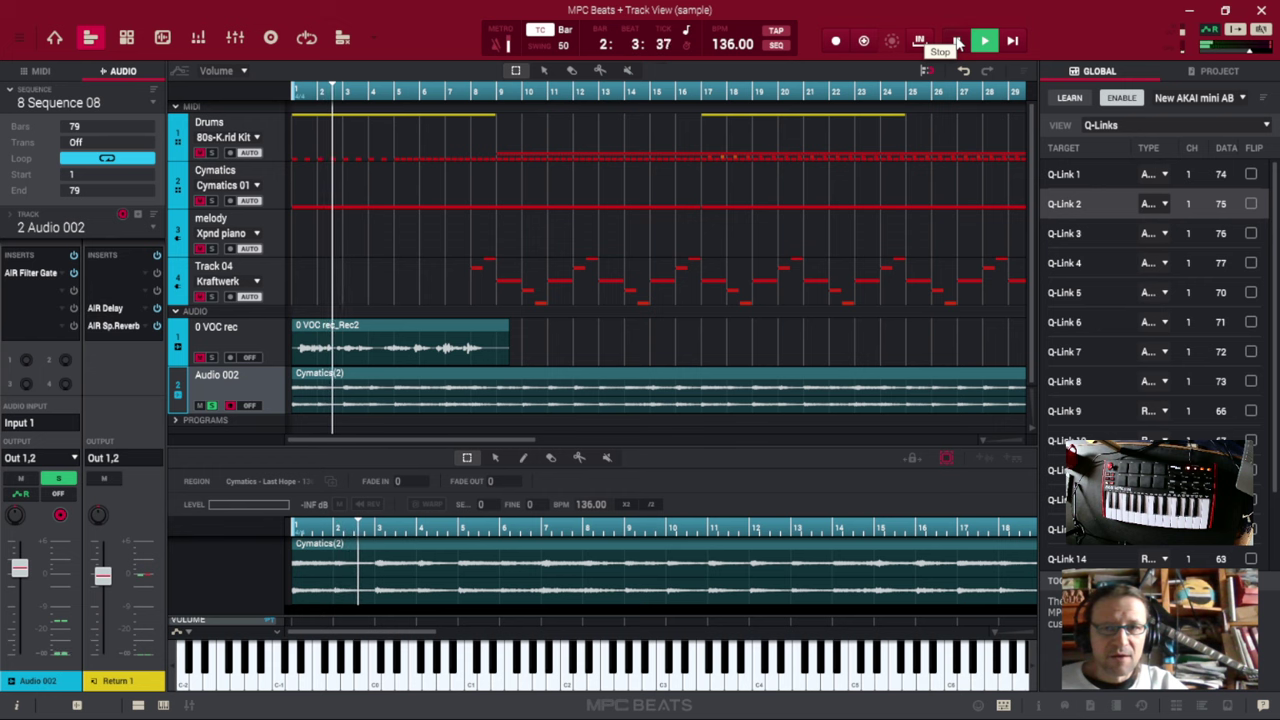
{"action": "left_click", "coordinate": [957, 42]}
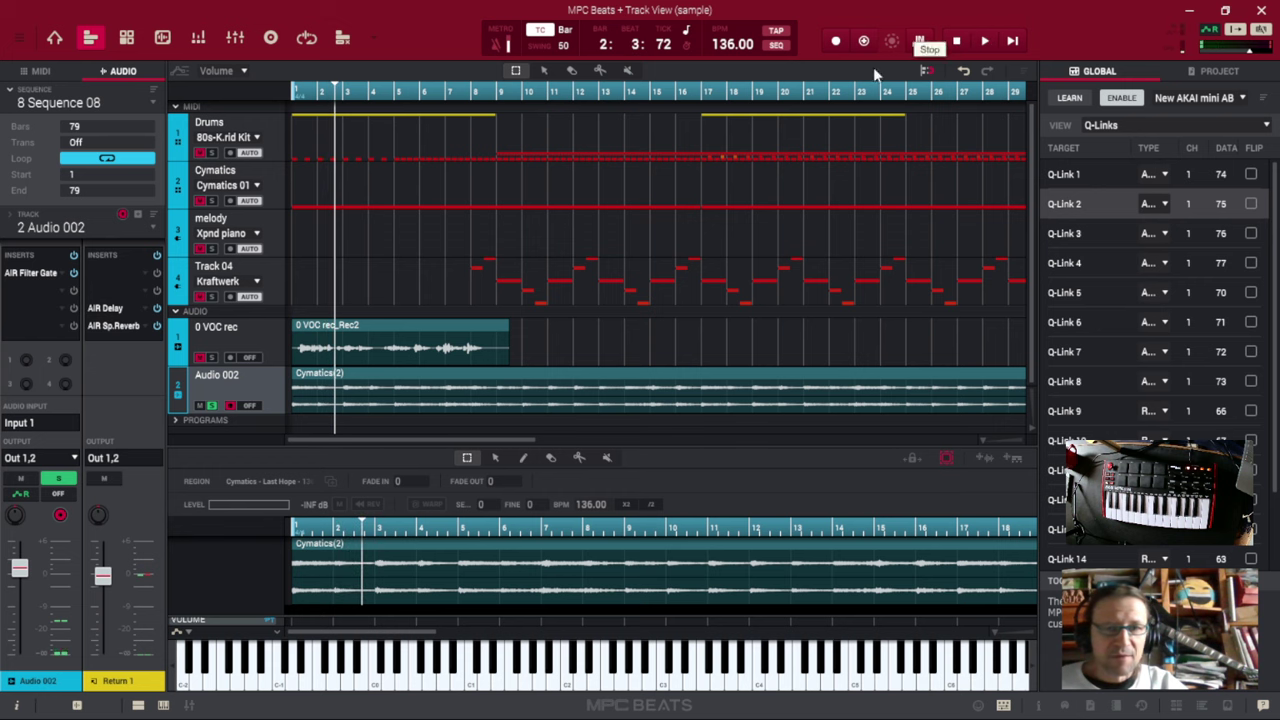
- Bypass AIR Filter Gate on Audio 002, play from the start, re-enable the insert during playback, and stop
{"action": "left_click", "coordinate": [73, 273]}
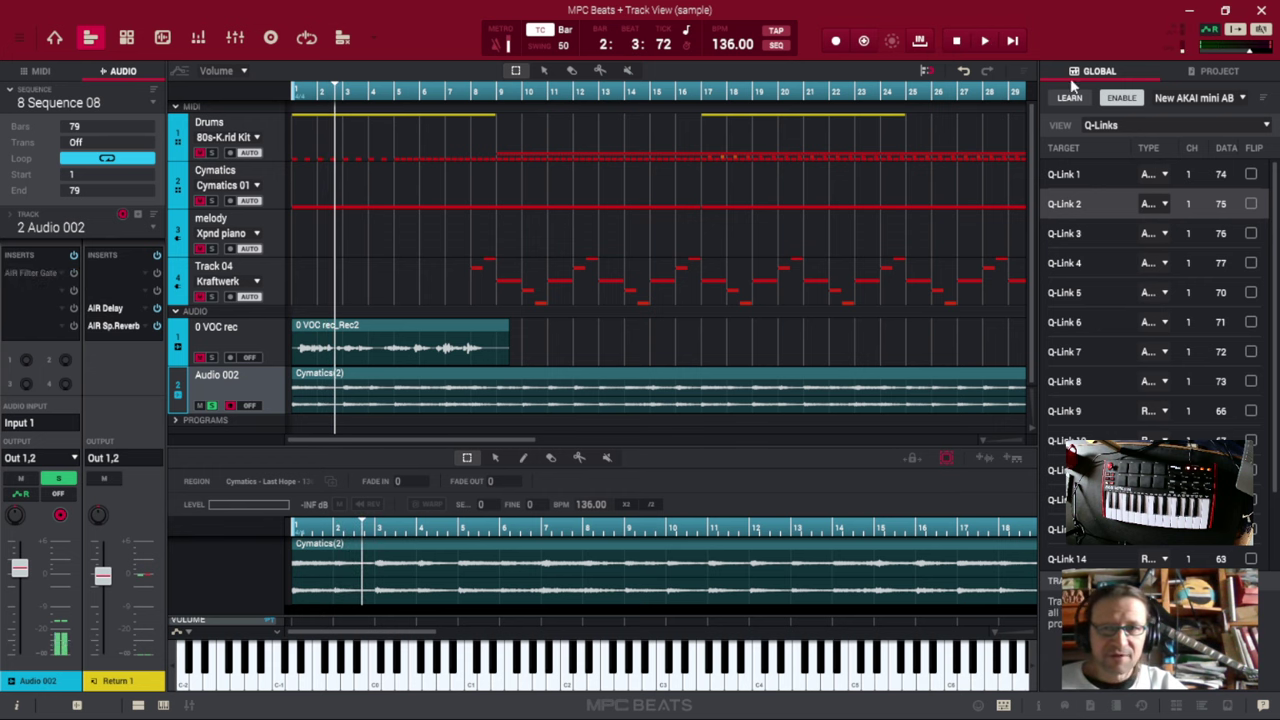
{"action": "left_click", "coordinate": [1013, 41]}
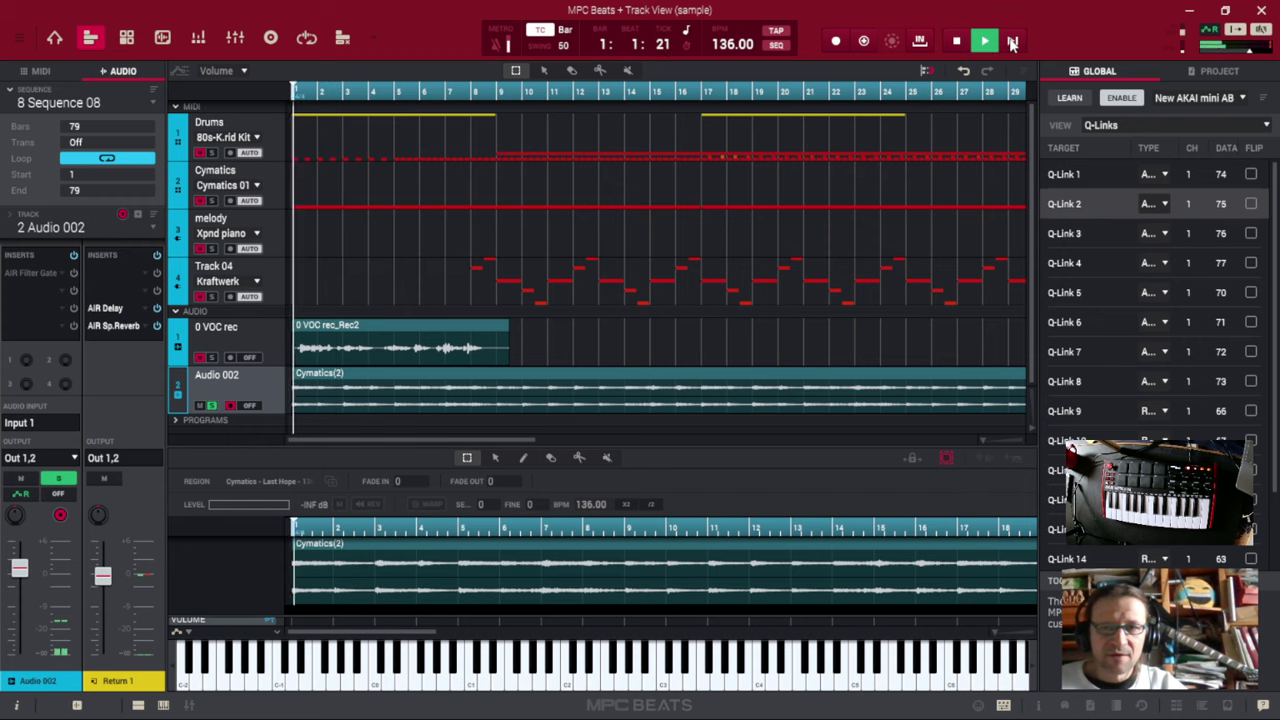
{"action": "left_click", "coordinate": [71, 270]}
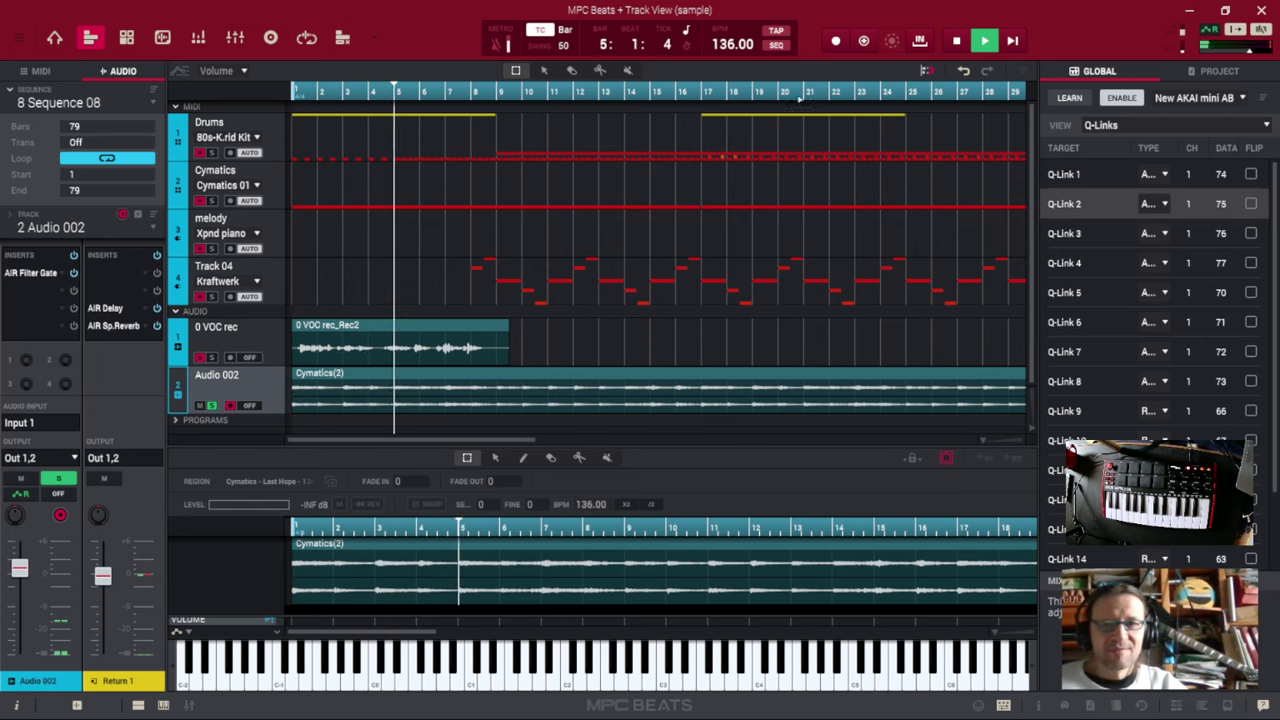
{"action": "left_click", "coordinate": [975, 45]}
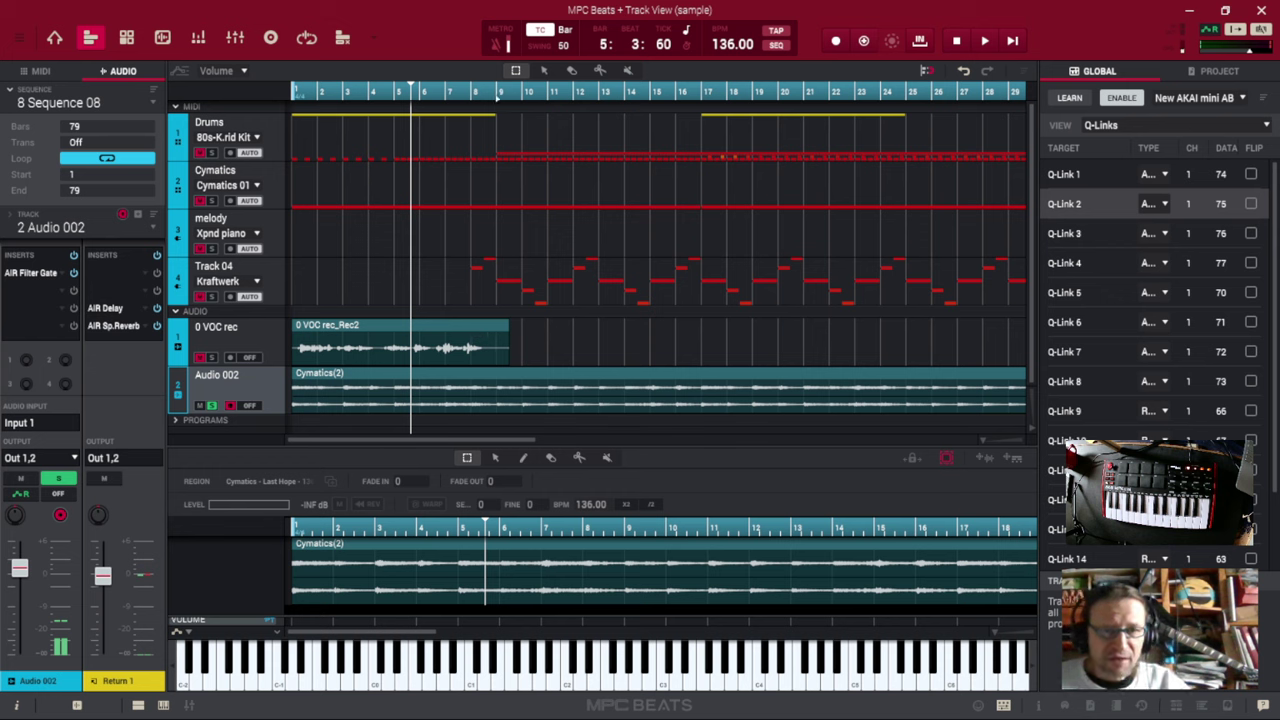
- Move the playhead back and forth through bars 9 to 13 on the timeline, ending at bar 9
{"action": "left_click", "coordinate": [498, 330]}
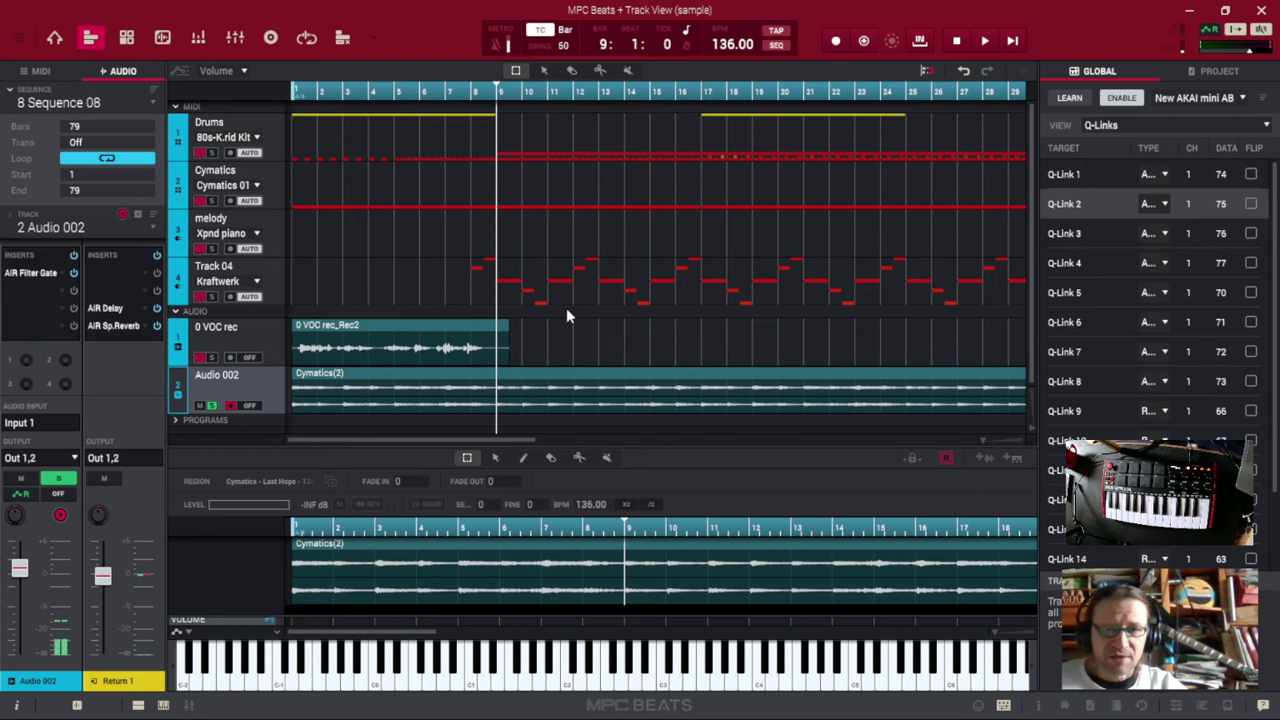
{"action": "left_click", "coordinate": [551, 91]}
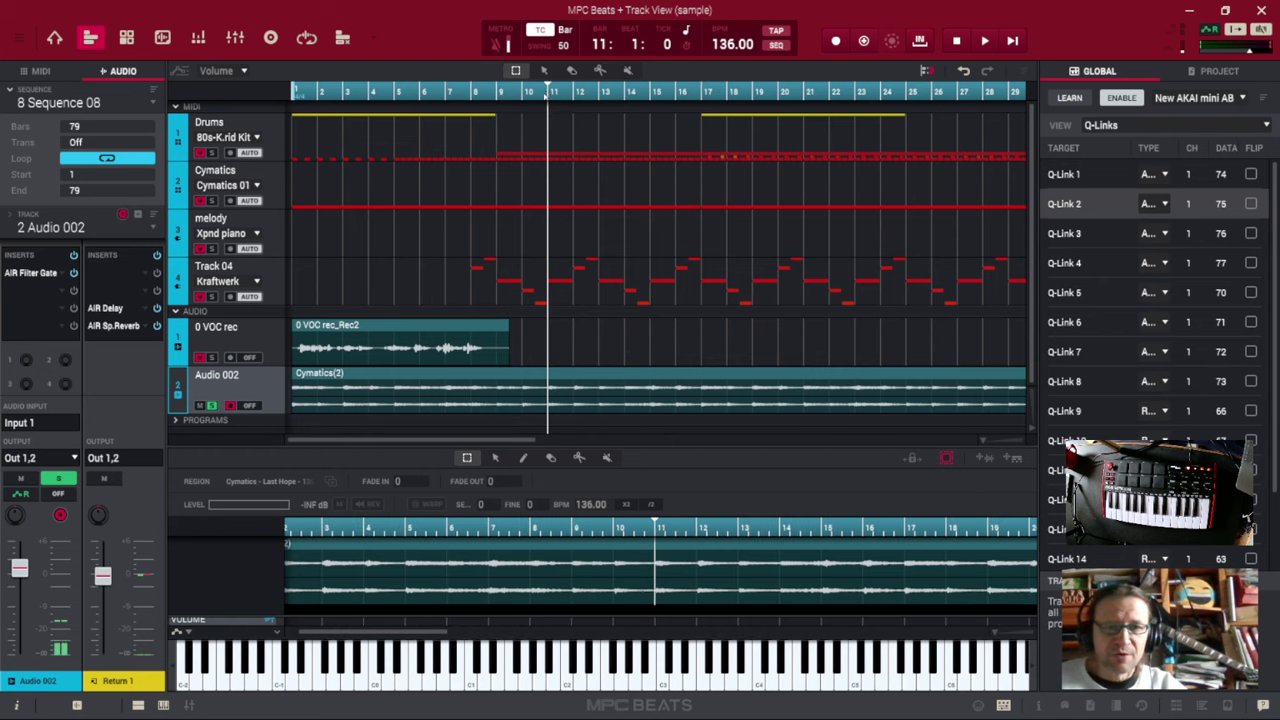
{"action": "left_click", "coordinate": [522, 91]}
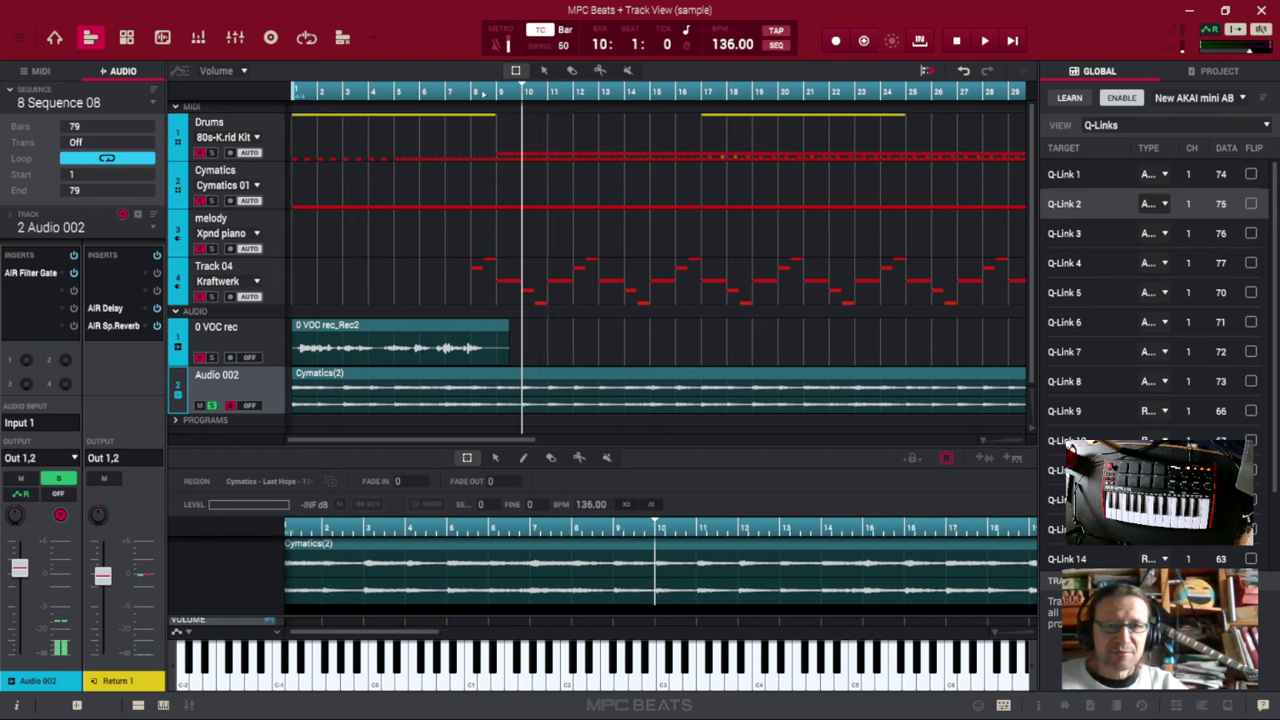
{"action": "left_click", "coordinate": [497, 91]}
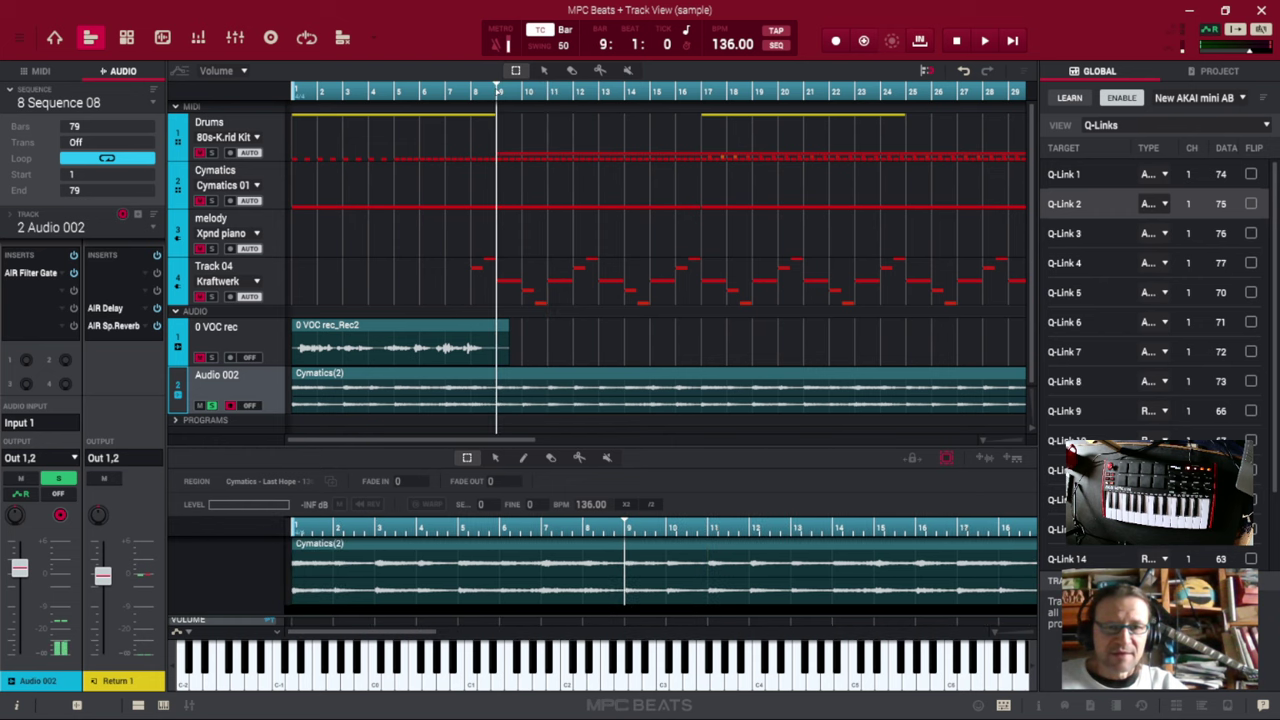
{"action": "left_click", "coordinate": [522, 91]}
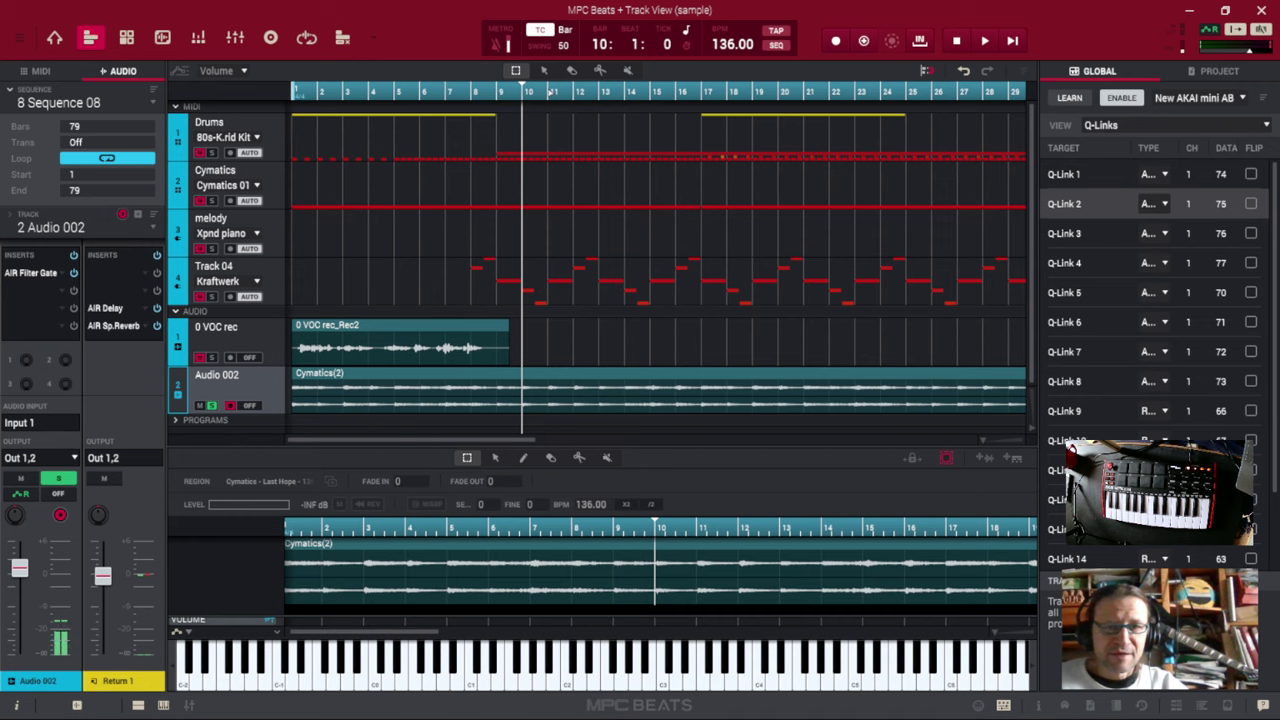
{"action": "left_click", "coordinate": [551, 91]}
{"action": "left_click", "coordinate": [577, 91]}
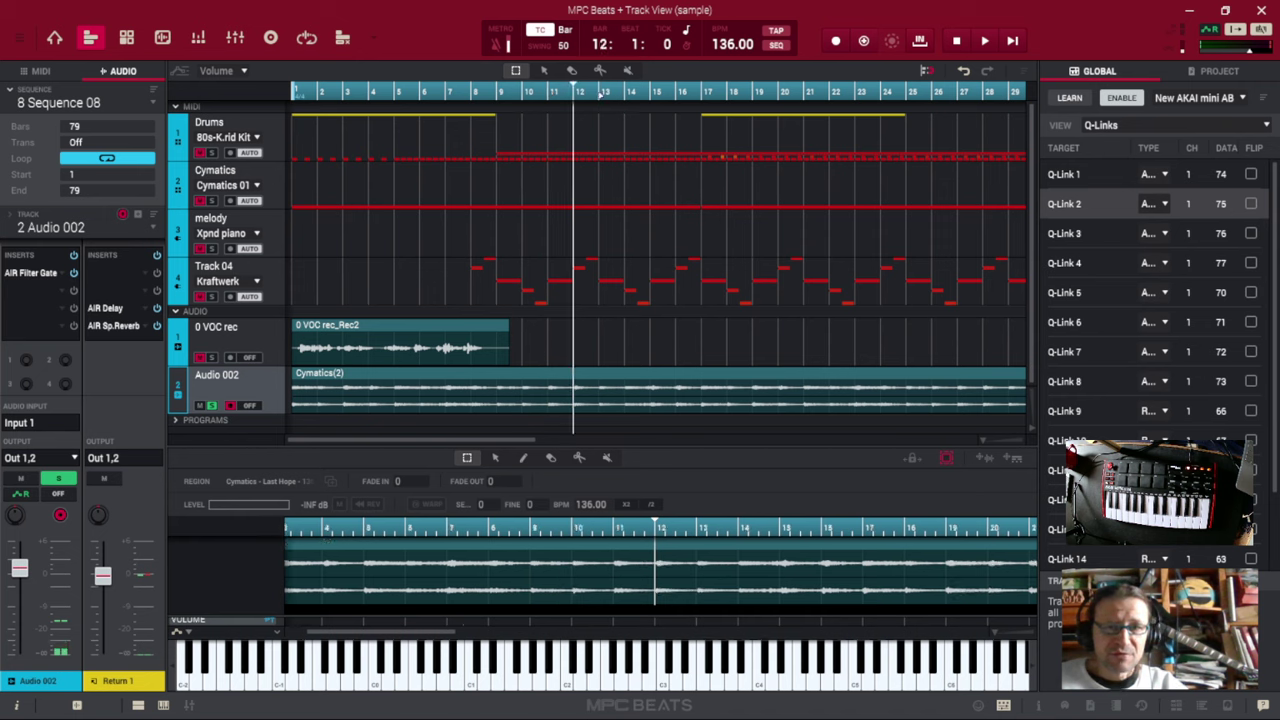
{"action": "left_click", "coordinate": [601, 92]}
{"action": "left_click", "coordinate": [499, 91]}
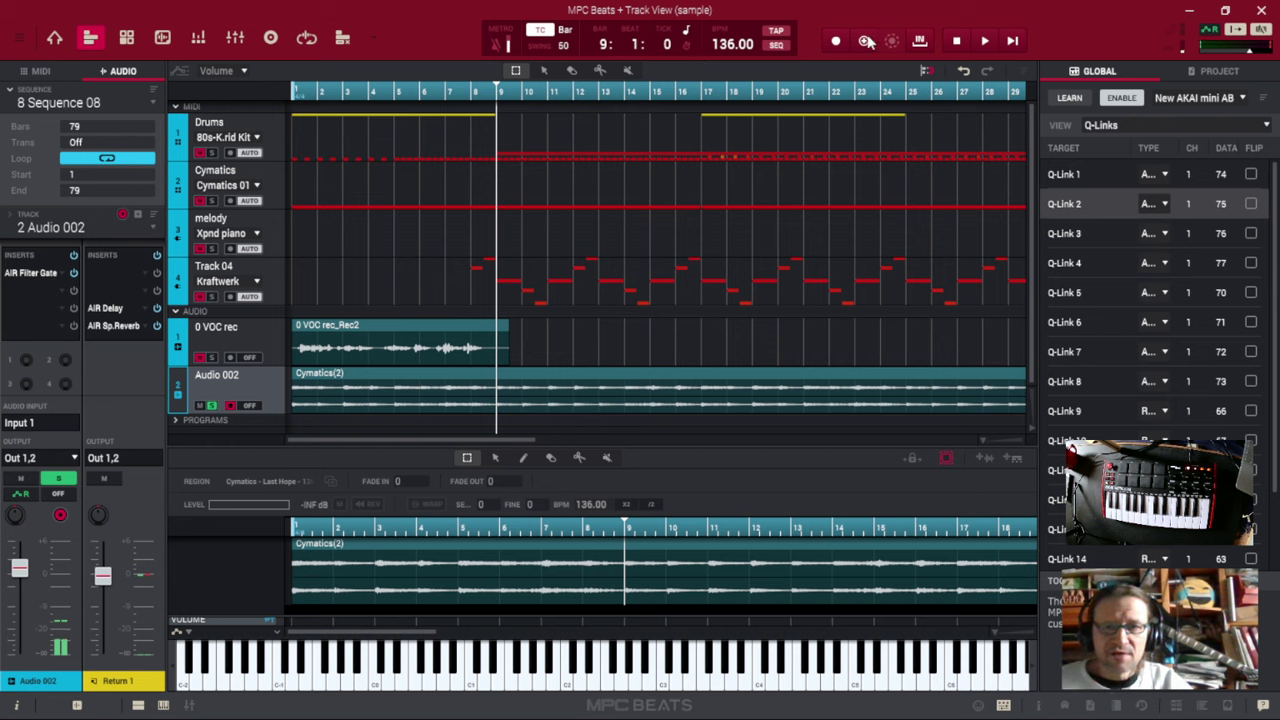
- Place the playhead at bar 13, try an overdub recording pass with the 0 VOC rec track selected, and stop
{"action": "left_click", "coordinate": [603, 91]}
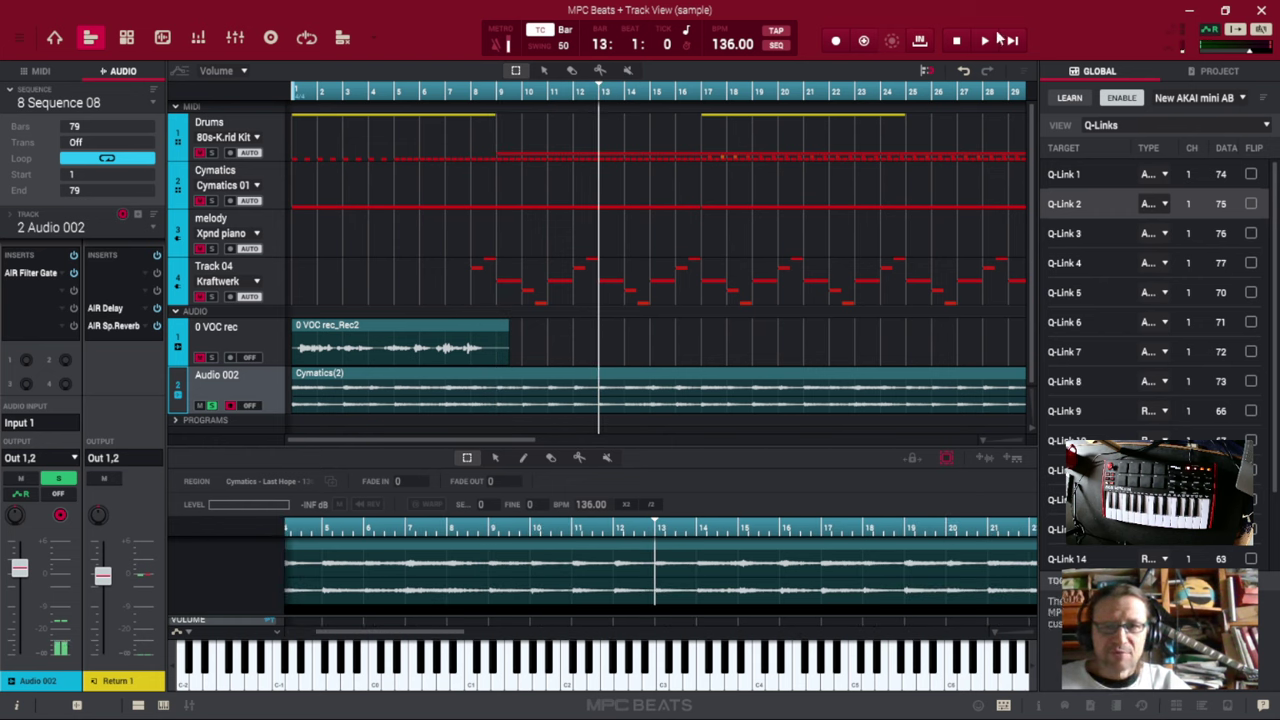
{"action": "left_click", "coordinate": [986, 40]}
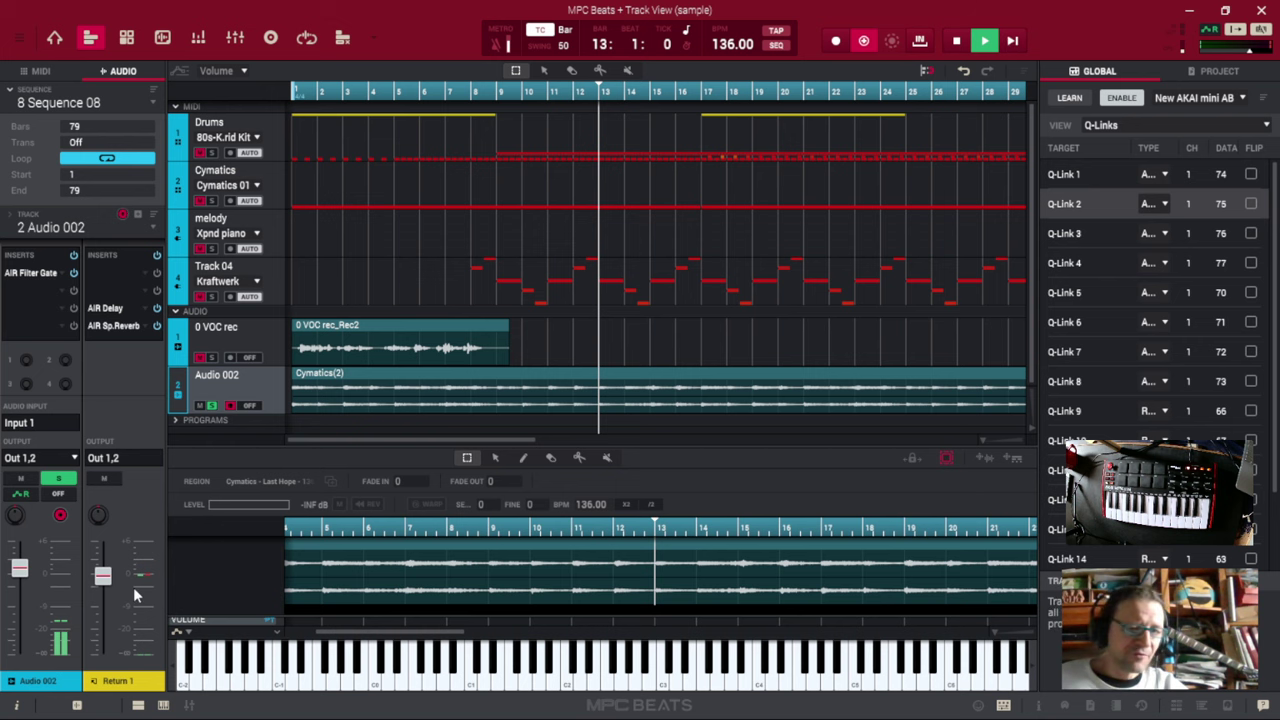
{"action": "left_click", "coordinate": [268, 340]}
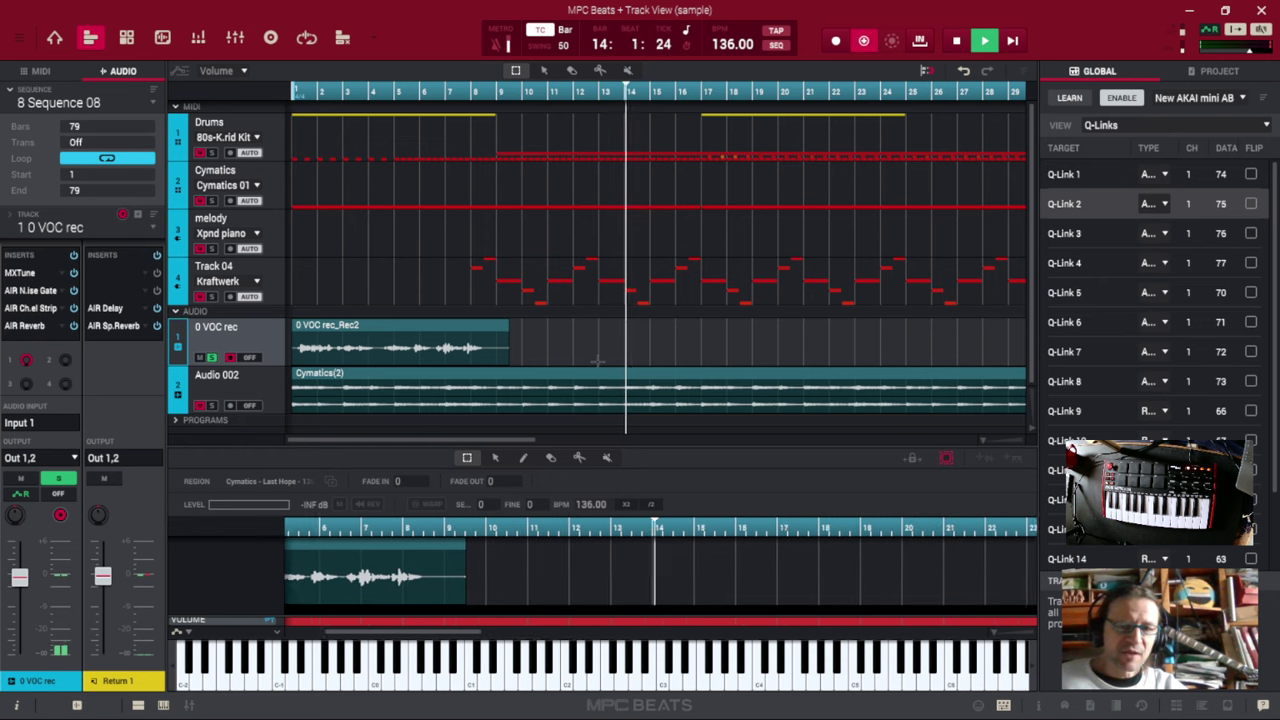
{"action": "left_click", "coordinate": [957, 40]}
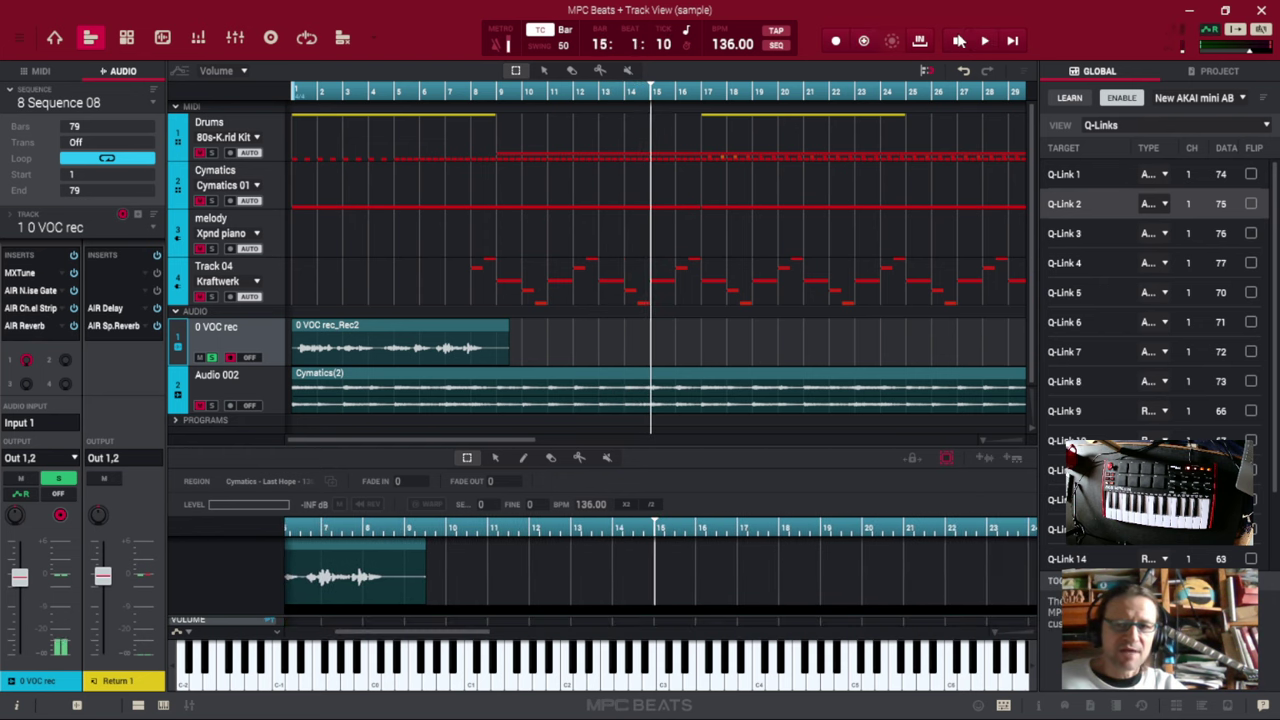
- Record a vocal take on the soloed 0 VOC rec track from bar 13 to about bar 15
{"action": "left_click", "coordinate": [600, 91]}
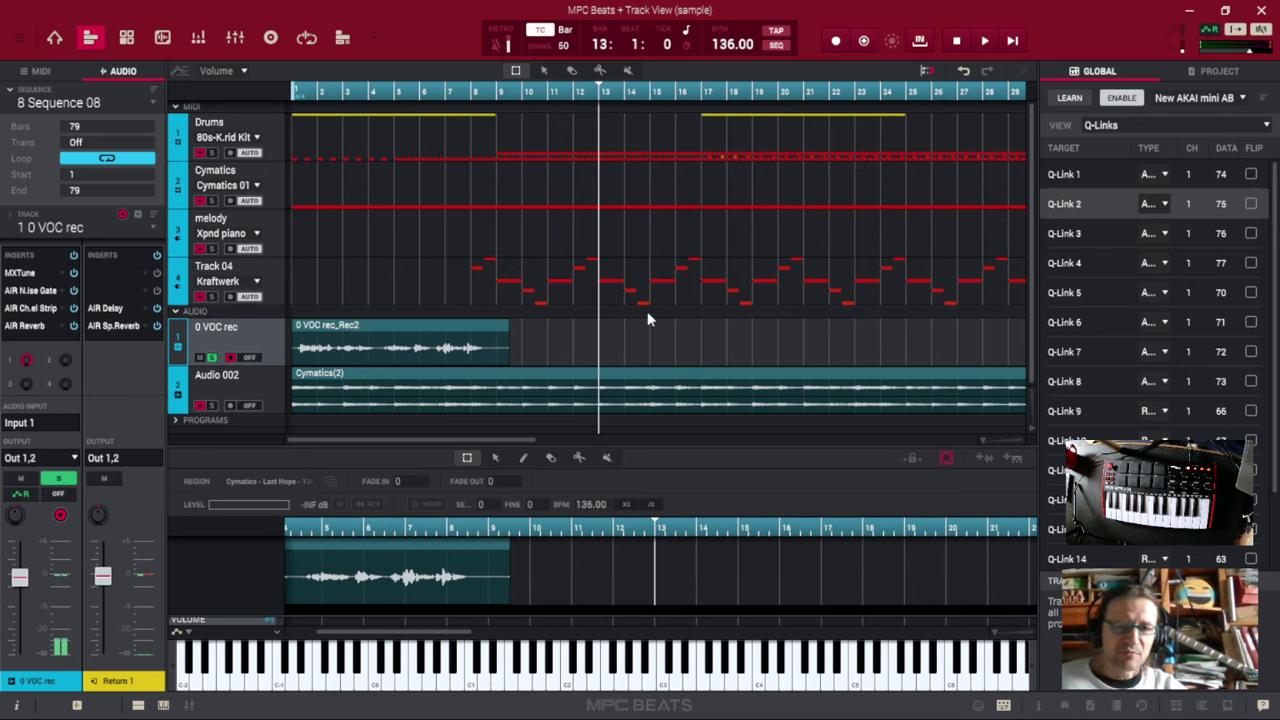
{"action": "left_click", "coordinate": [841, 43]}
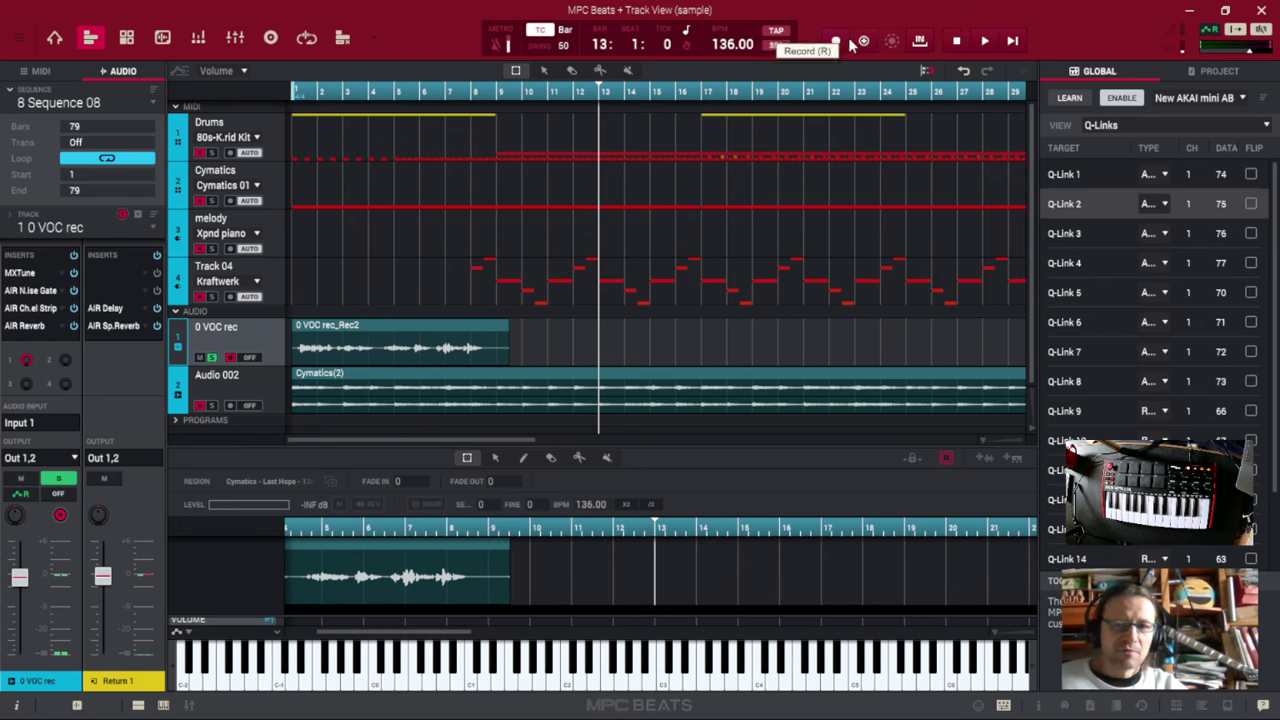
{"action": "left_click", "coordinate": [980, 44]}
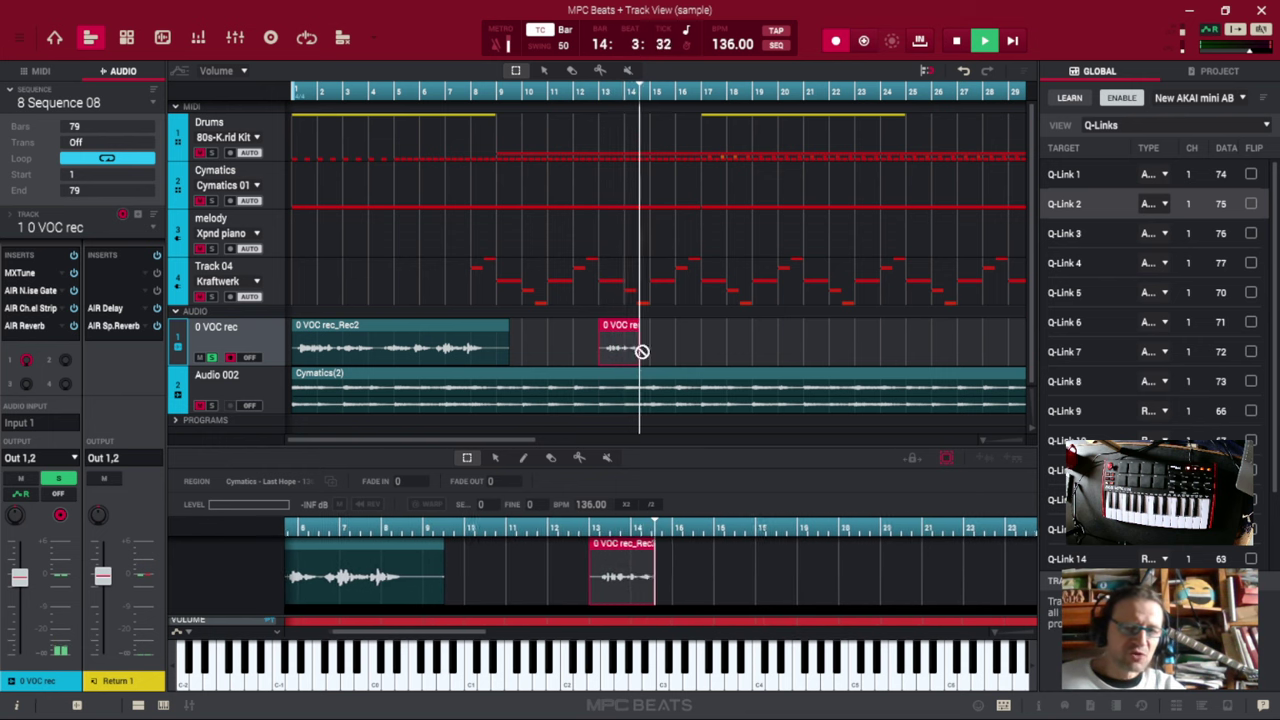
{"action": "left_click", "coordinate": [958, 41]}
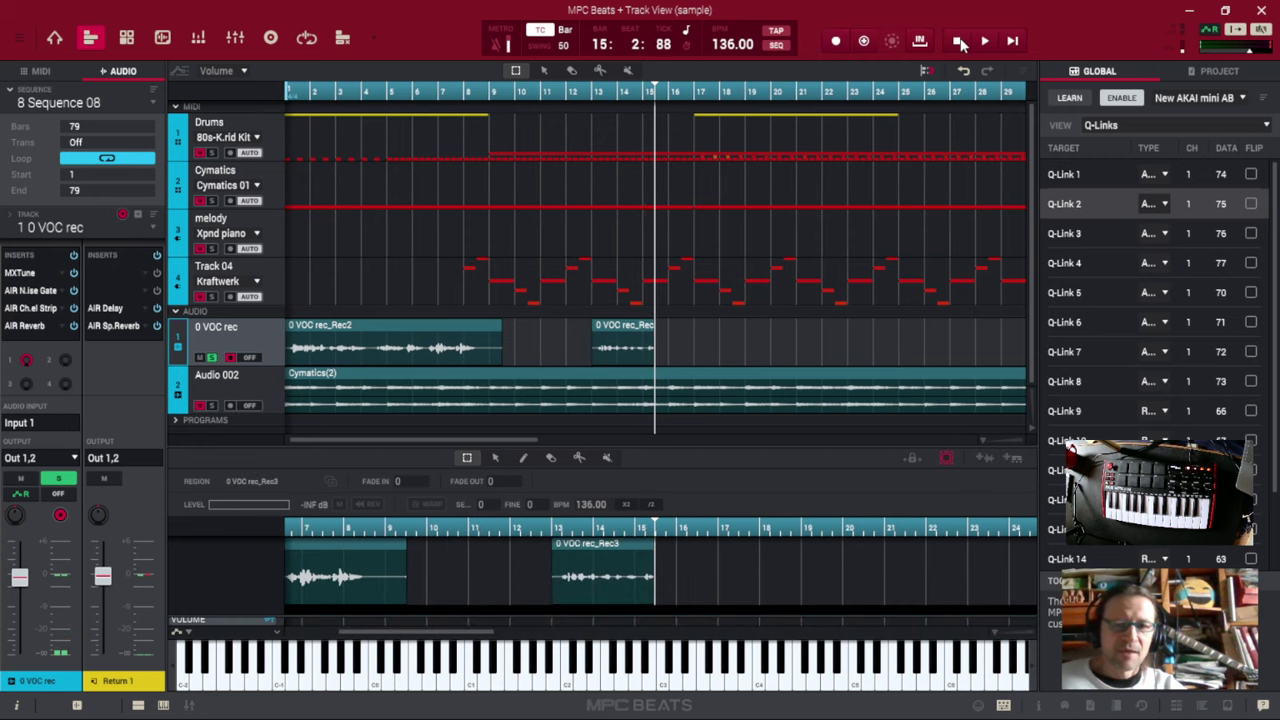
- Turn off solo on the 0 VOC rec track and delete its short take at bar 13
{"action": "left_click", "coordinate": [211, 357]}
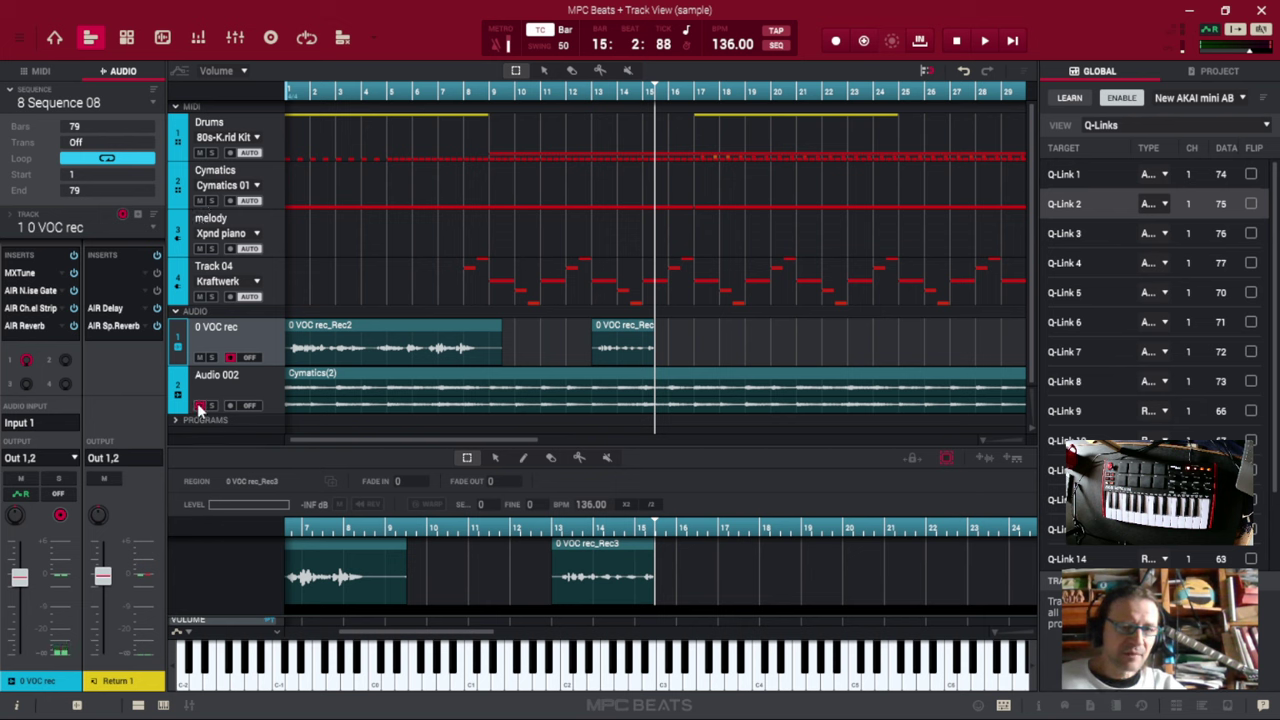
{"action": "left_click", "coordinate": [614, 328]}
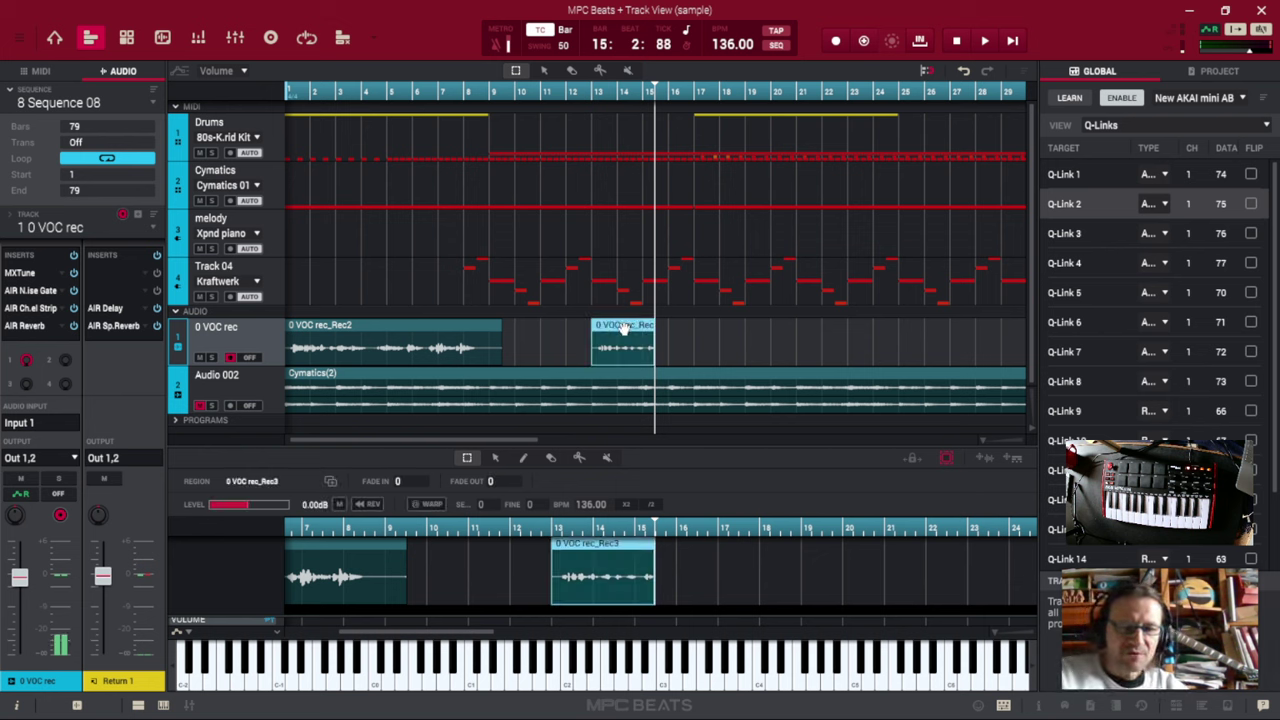
{"action": "key", "text": "Delete"}
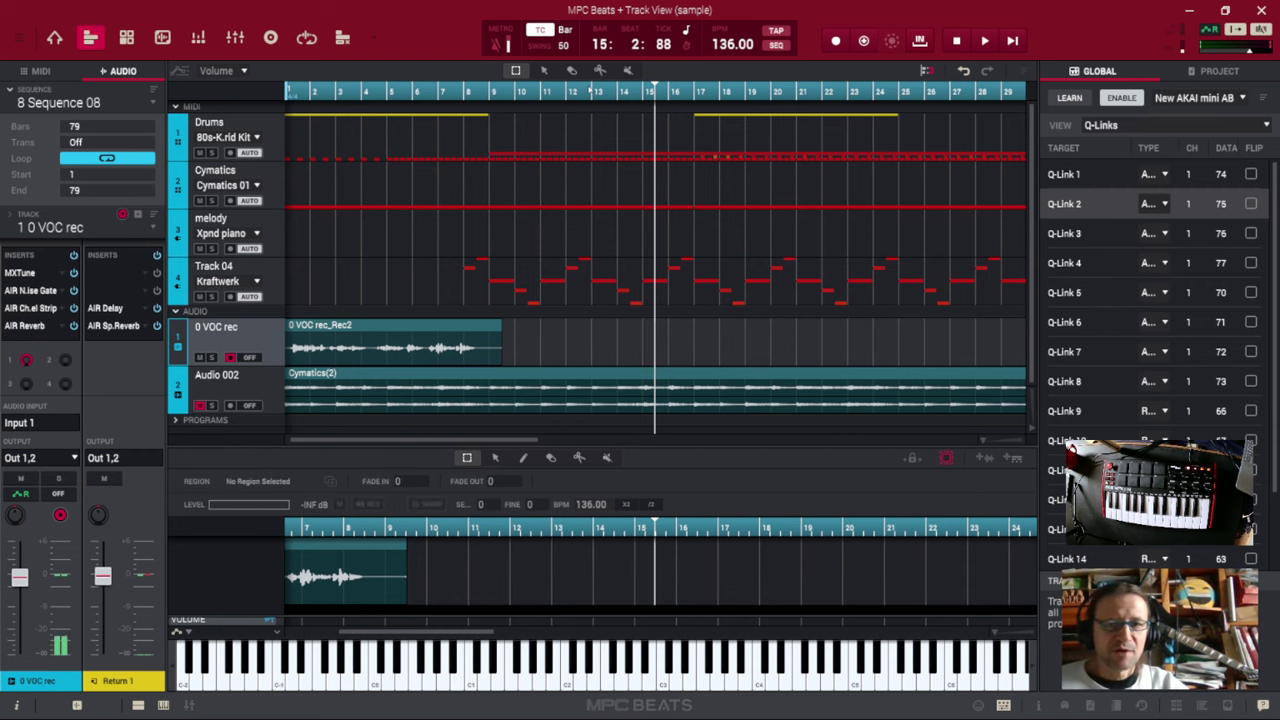
- Record another vocal take on the unsoloed 0 VOC rec track from bar 13 to about bar 18
{"action": "left_click", "coordinate": [597, 91]}
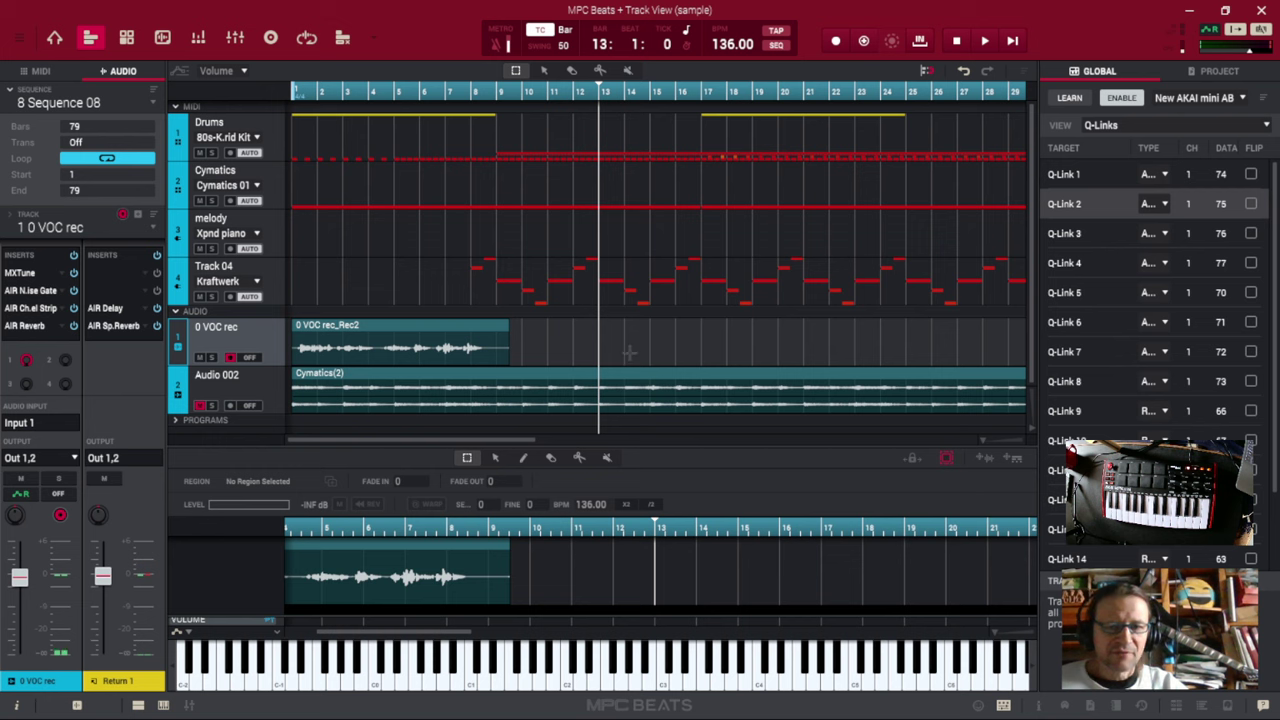
{"action": "left_click", "coordinate": [838, 42]}
{"action": "left_click", "coordinate": [985, 42]}
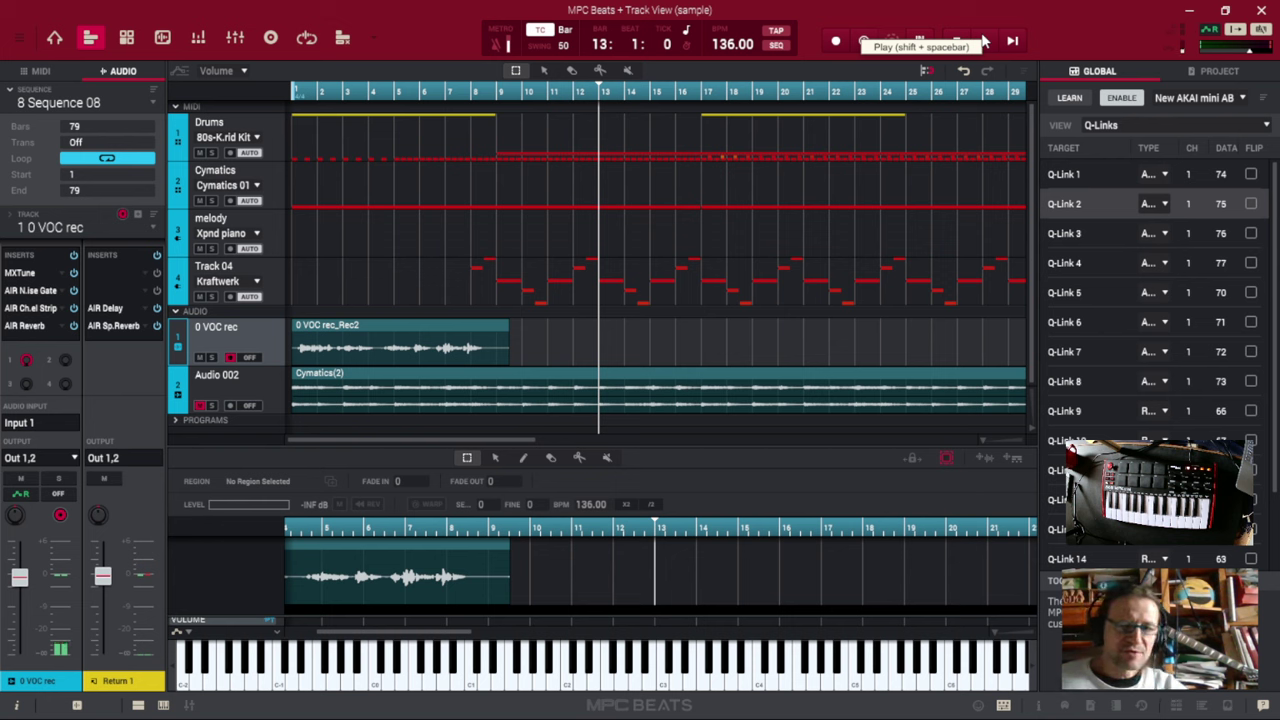
{"action": "key", "text": "space"}
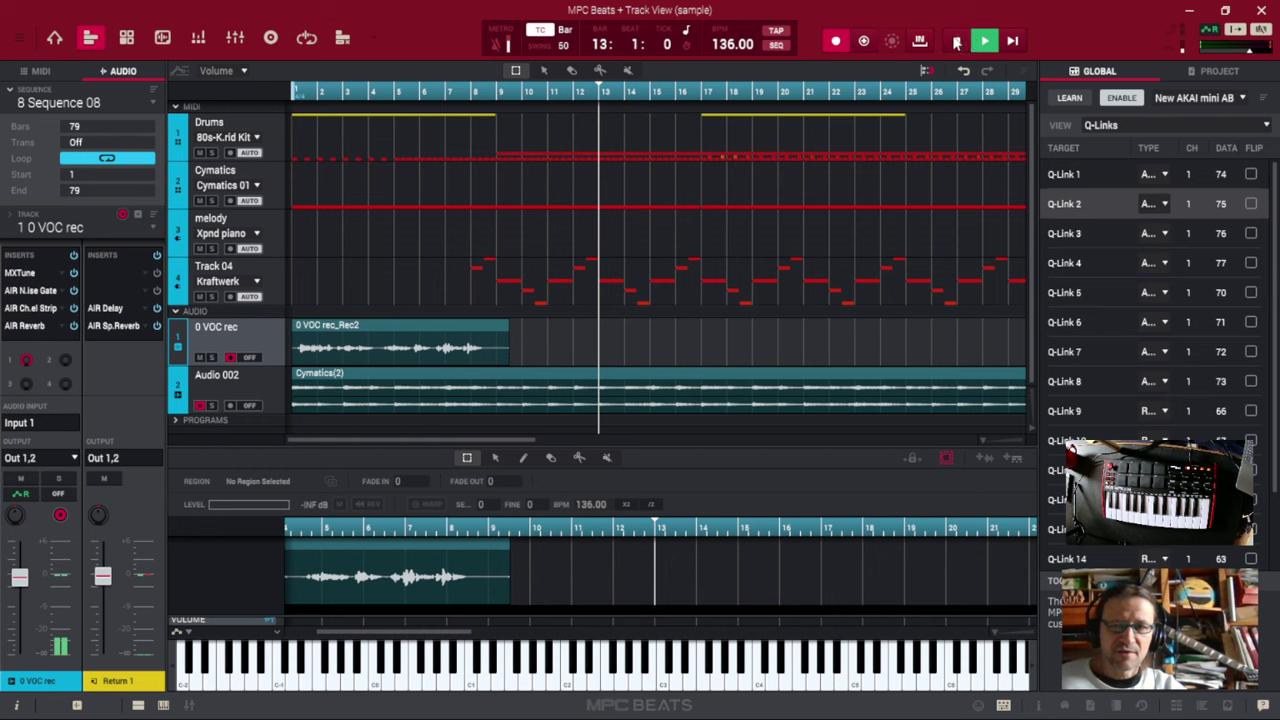
{"action": "left_click", "coordinate": [984, 41]}
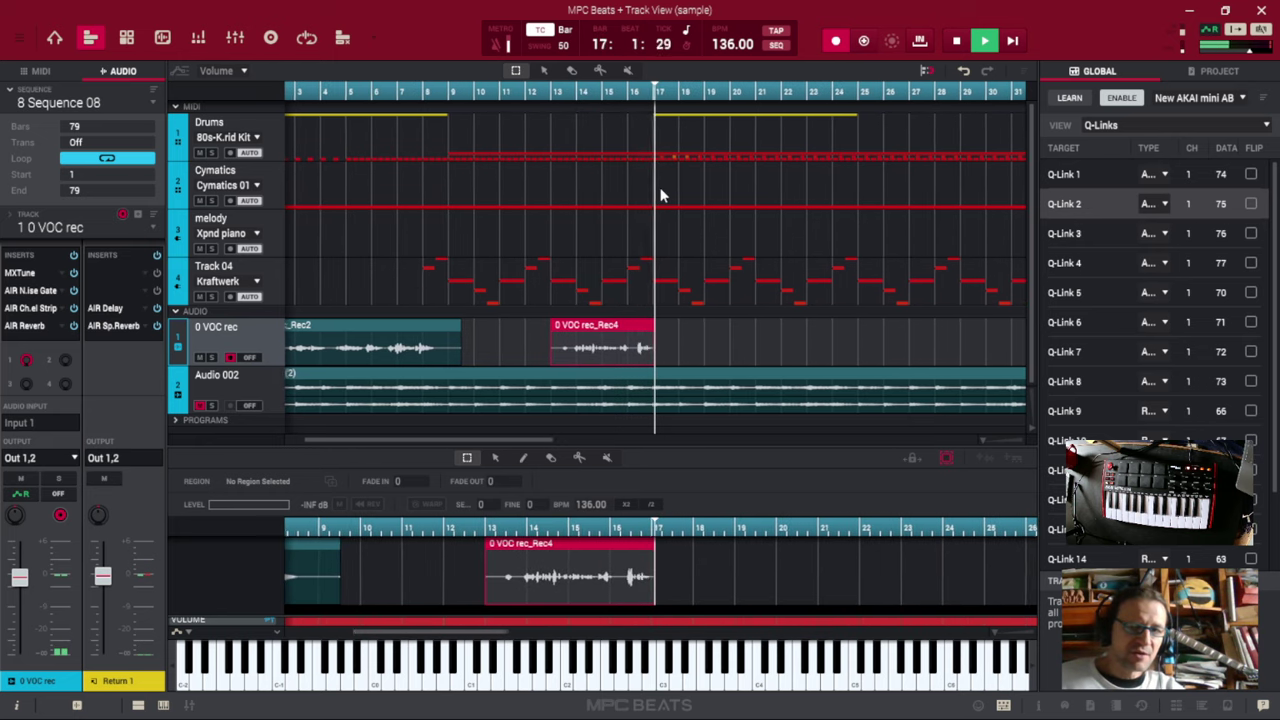
{"action": "left_click", "coordinate": [957, 42]}
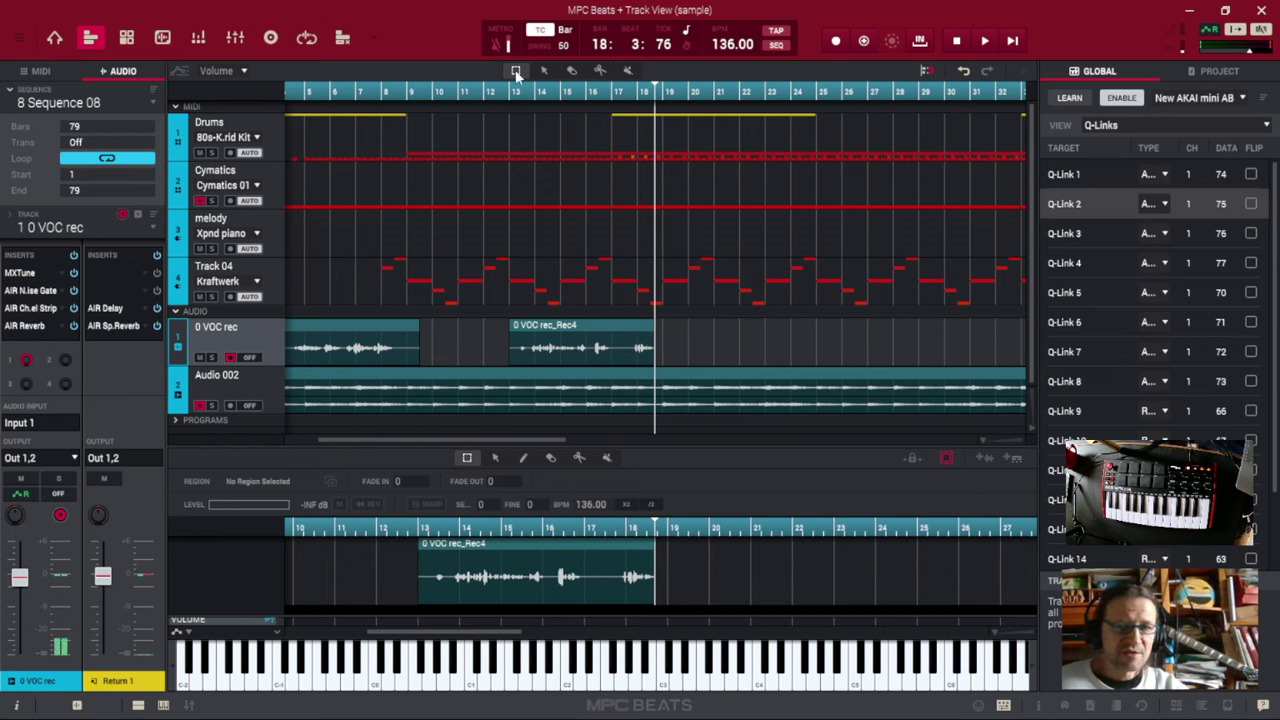
- Select the 0 VOC rec_Rec4 region on the vocal track with the arrow tool and delete it
{"action": "left_click", "coordinate": [542, 71]}
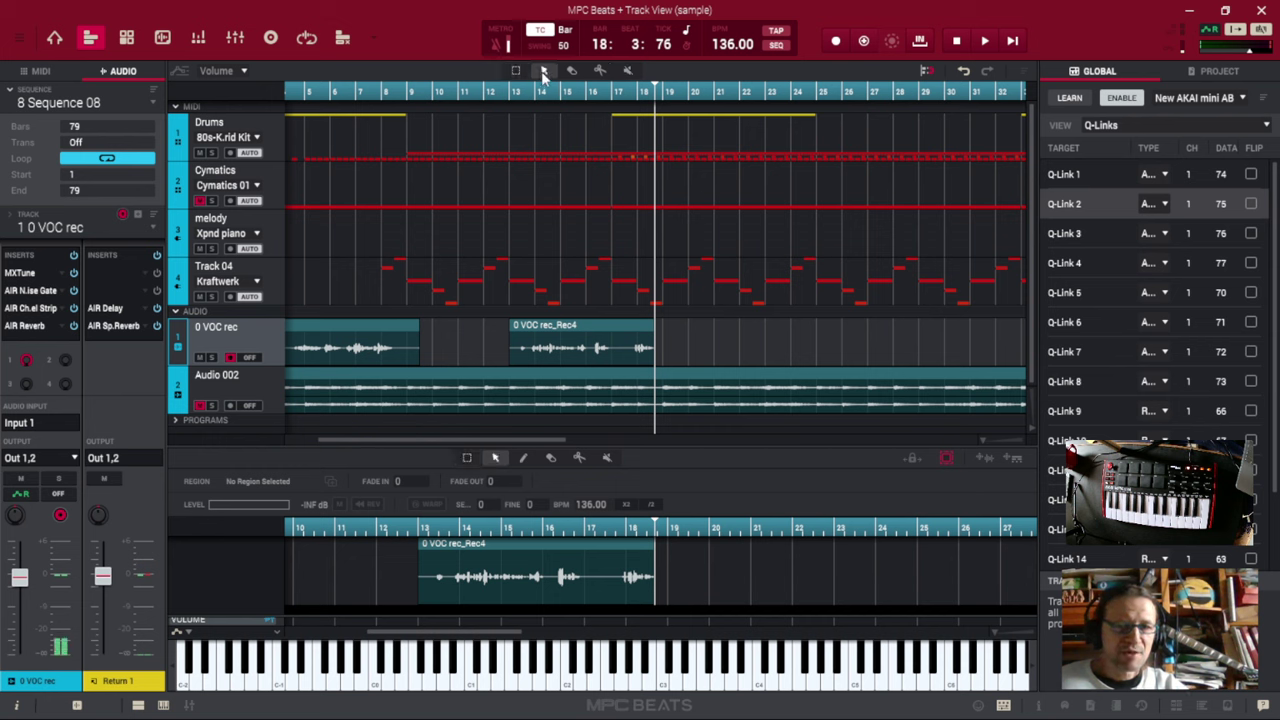
{"action": "left_click", "coordinate": [600, 328]}
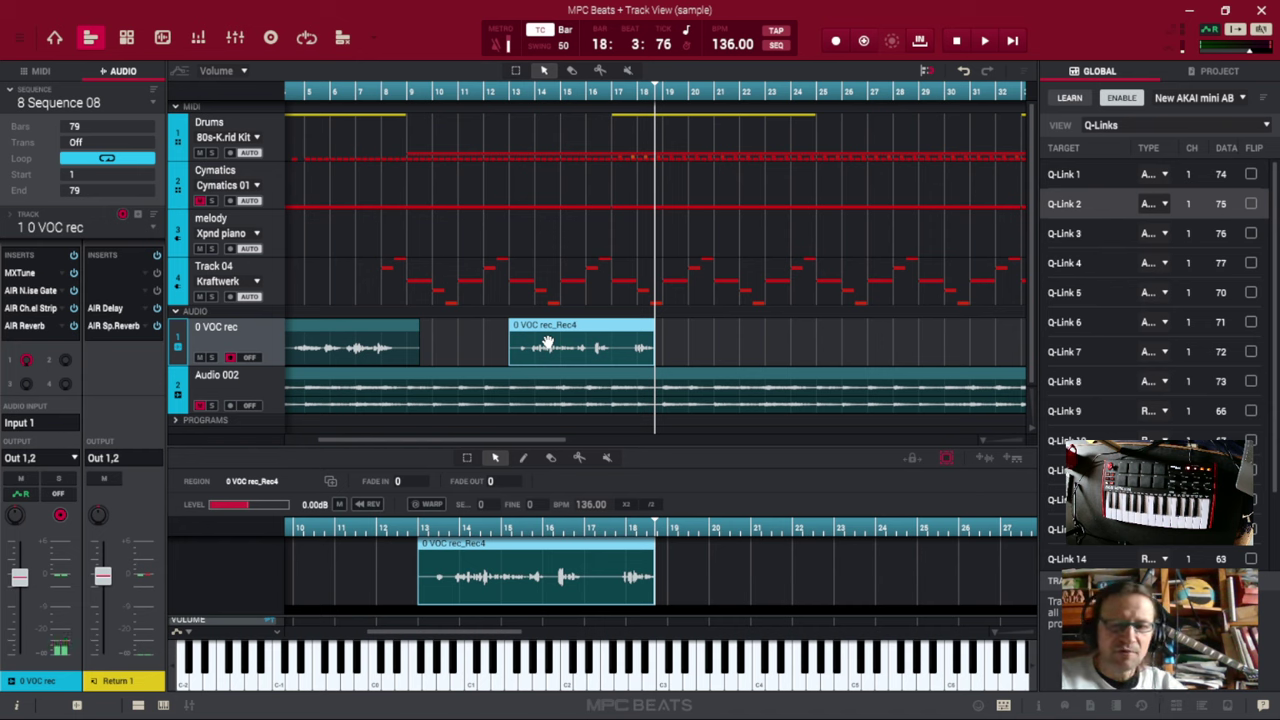
{"action": "key", "text": "Delete"}
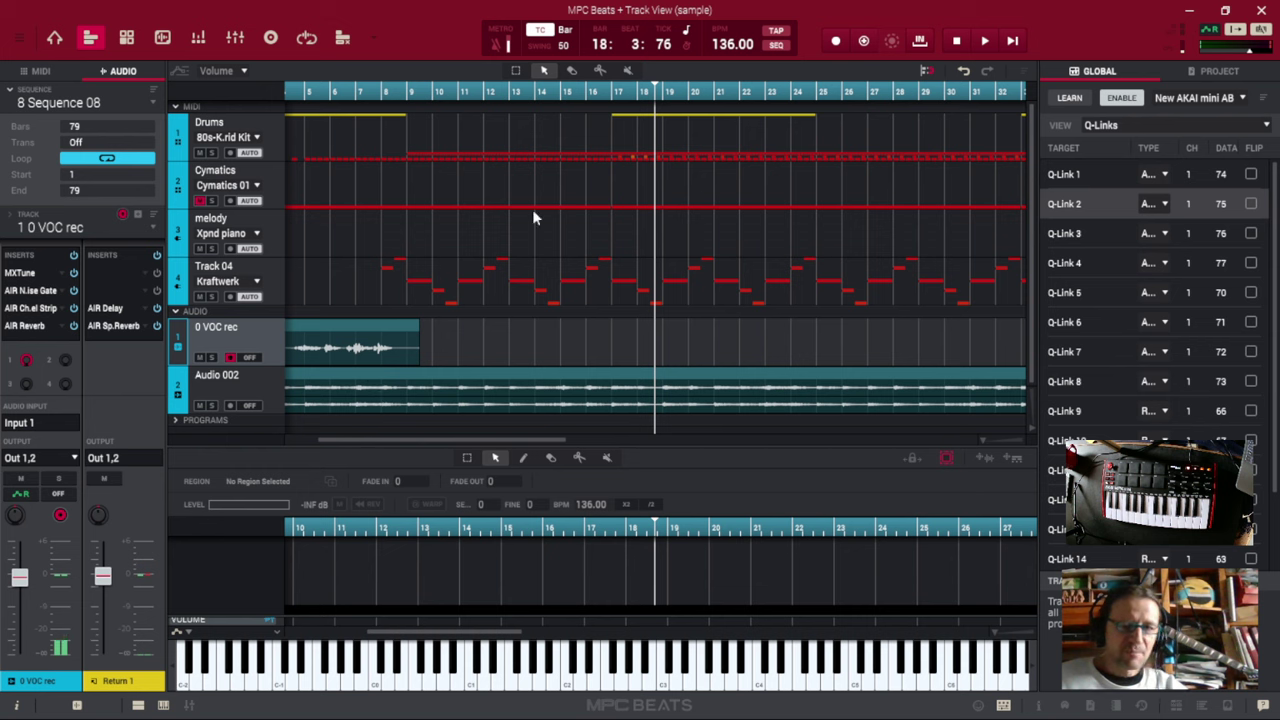
- Place the playhead at bar 11 and record a vocal take on 0 VOC rec until near the end of bar 13
{"action": "left_click", "coordinate": [461, 92]}
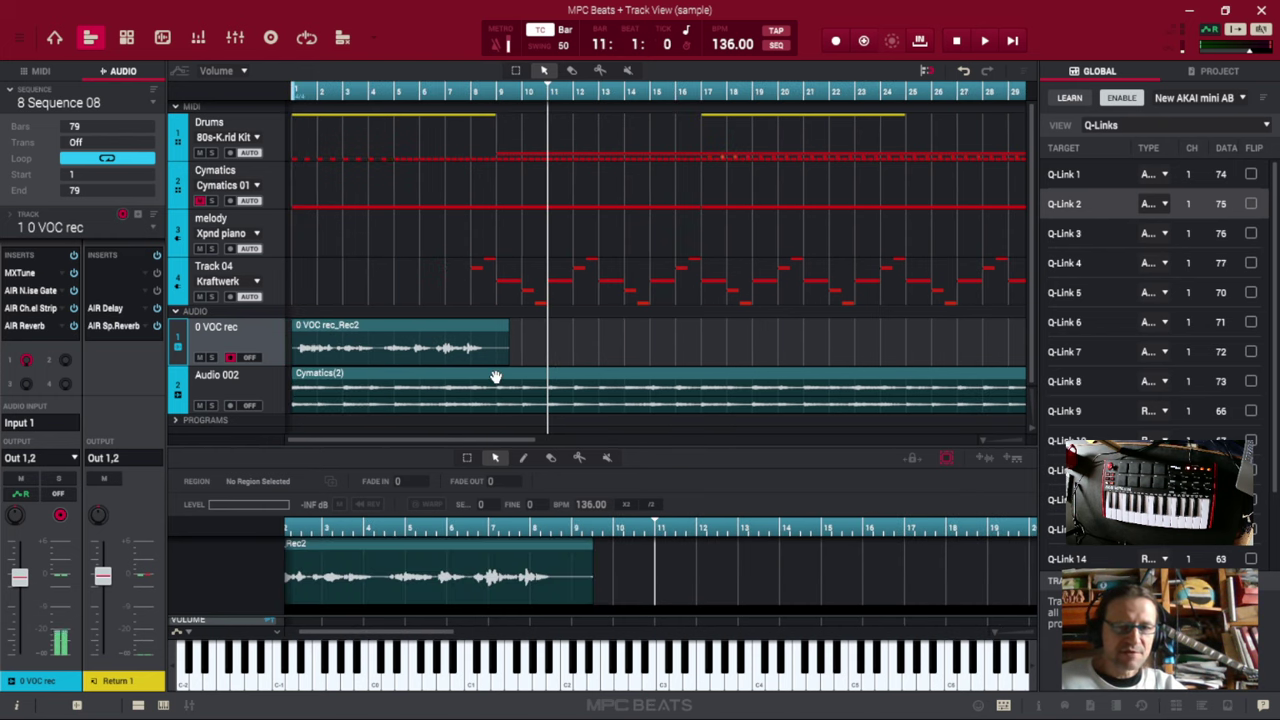
{"action": "left_click", "coordinate": [835, 43]}
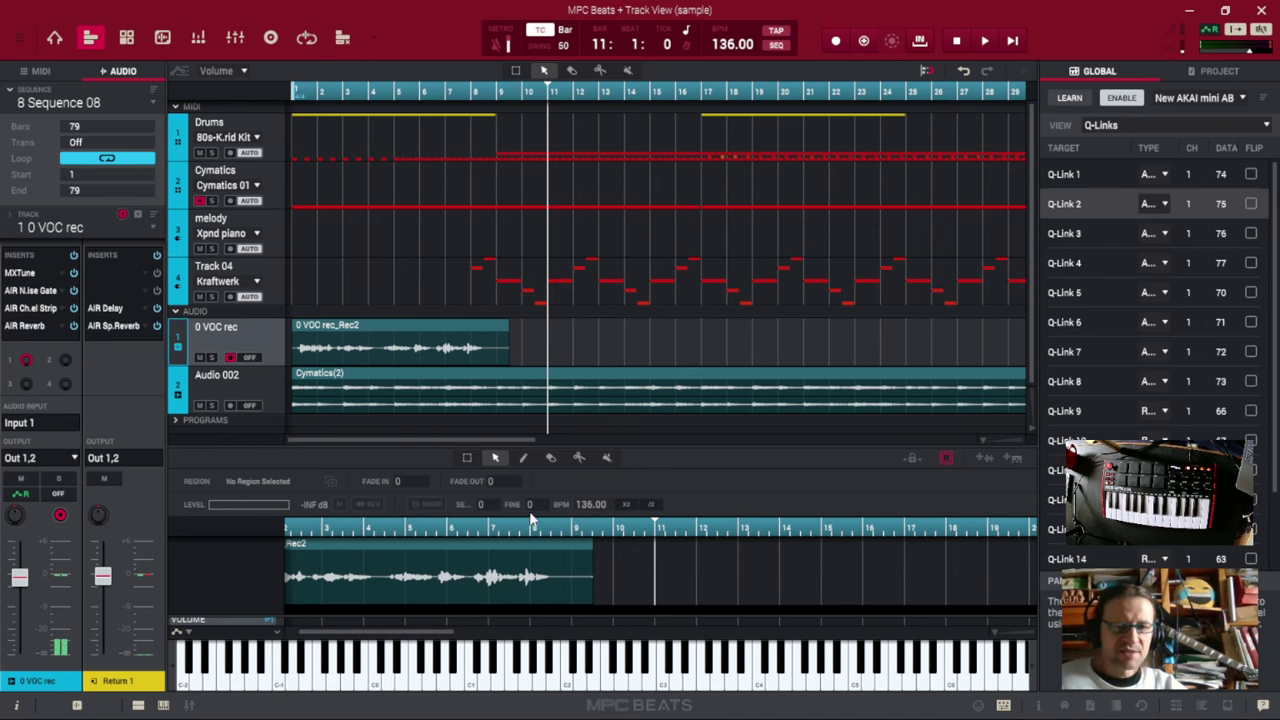
{"action": "left_click", "coordinate": [988, 42]}
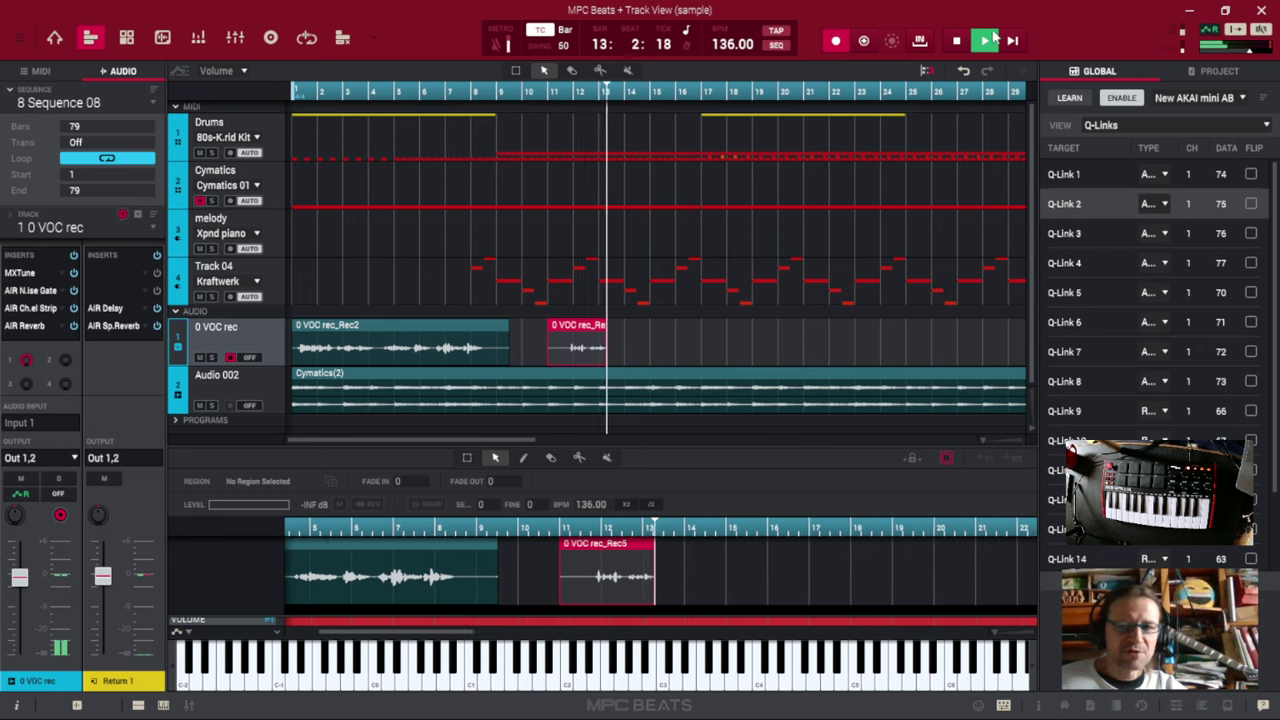
{"action": "left_click", "coordinate": [956, 40]}
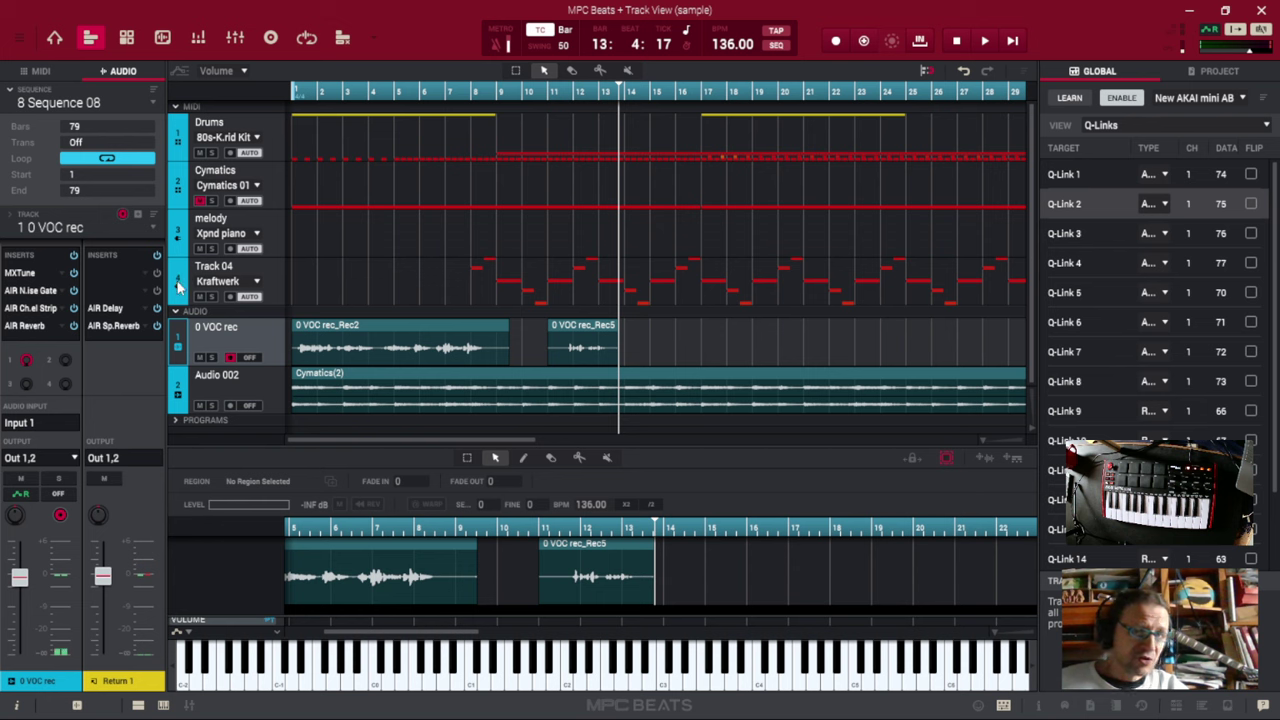
- Open the Drums track in Main Mode and assign the 0 VOC rec_Rec5 sample to pad D05
{"action": "left_click", "coordinate": [256, 131]}
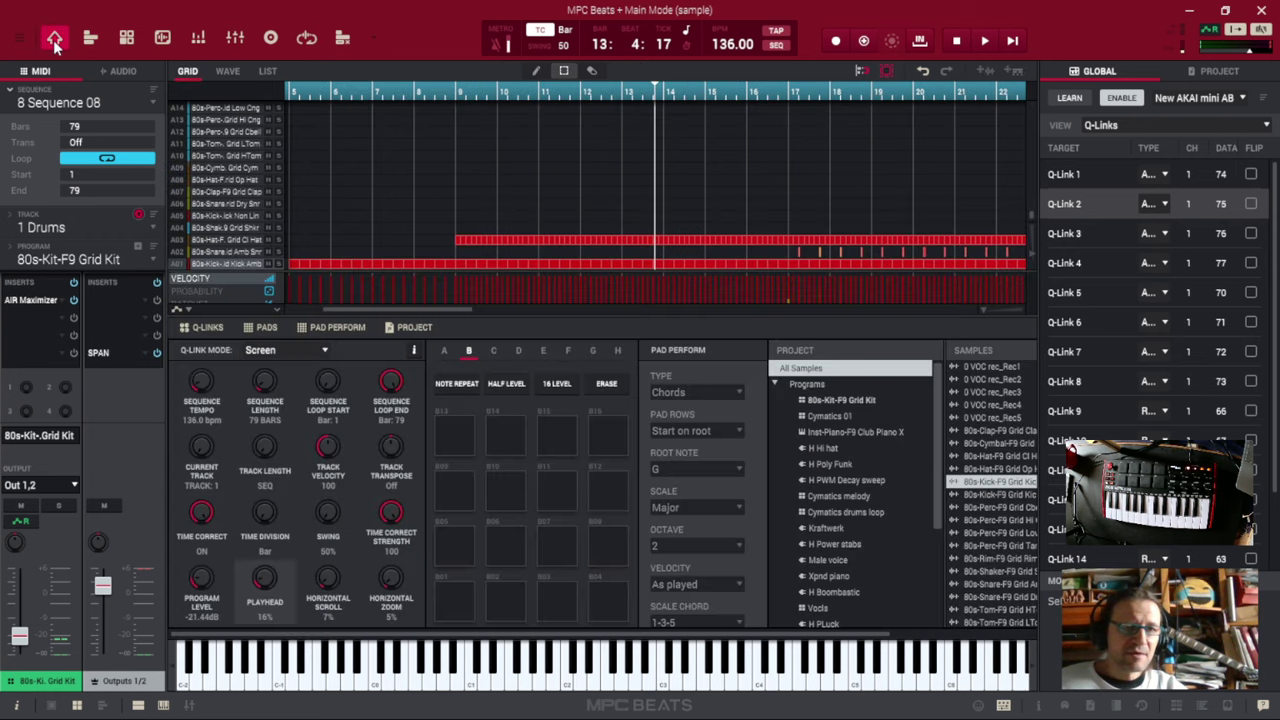
{"action": "left_click", "coordinate": [53, 40]}
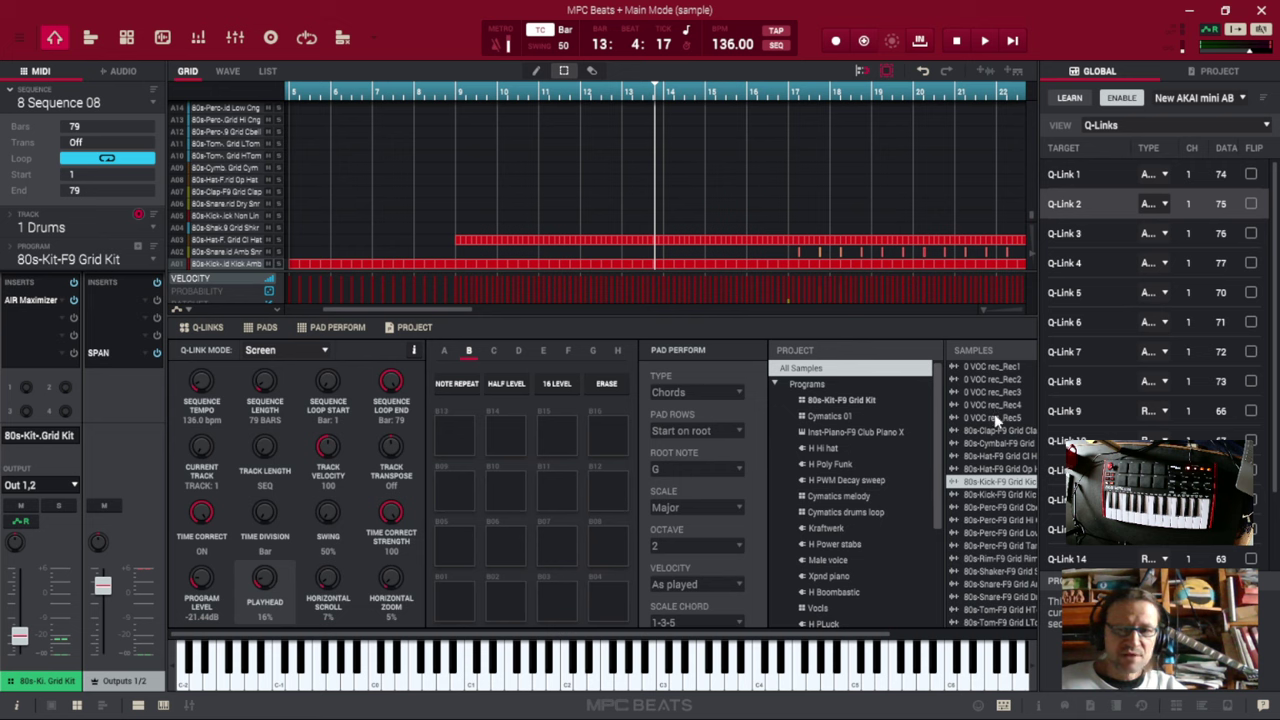
{"action": "left_click", "coordinate": [493, 350]}
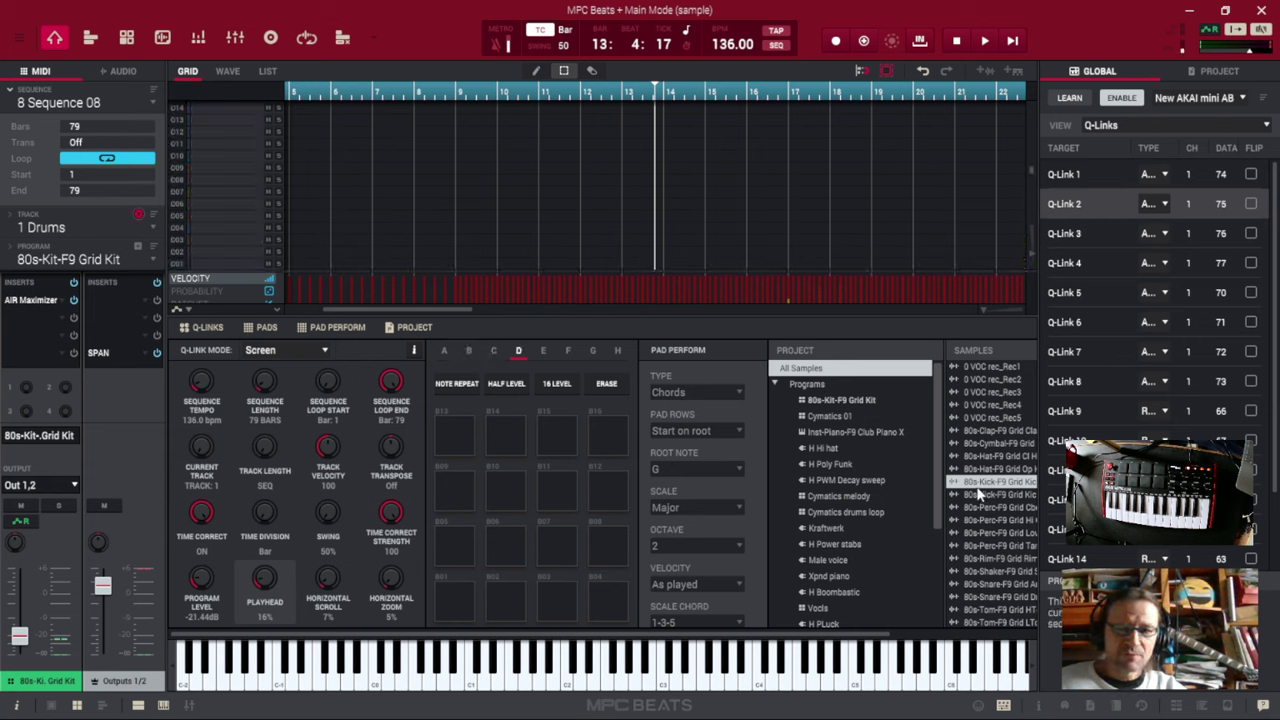
{"action": "left_click", "coordinate": [977, 418]}
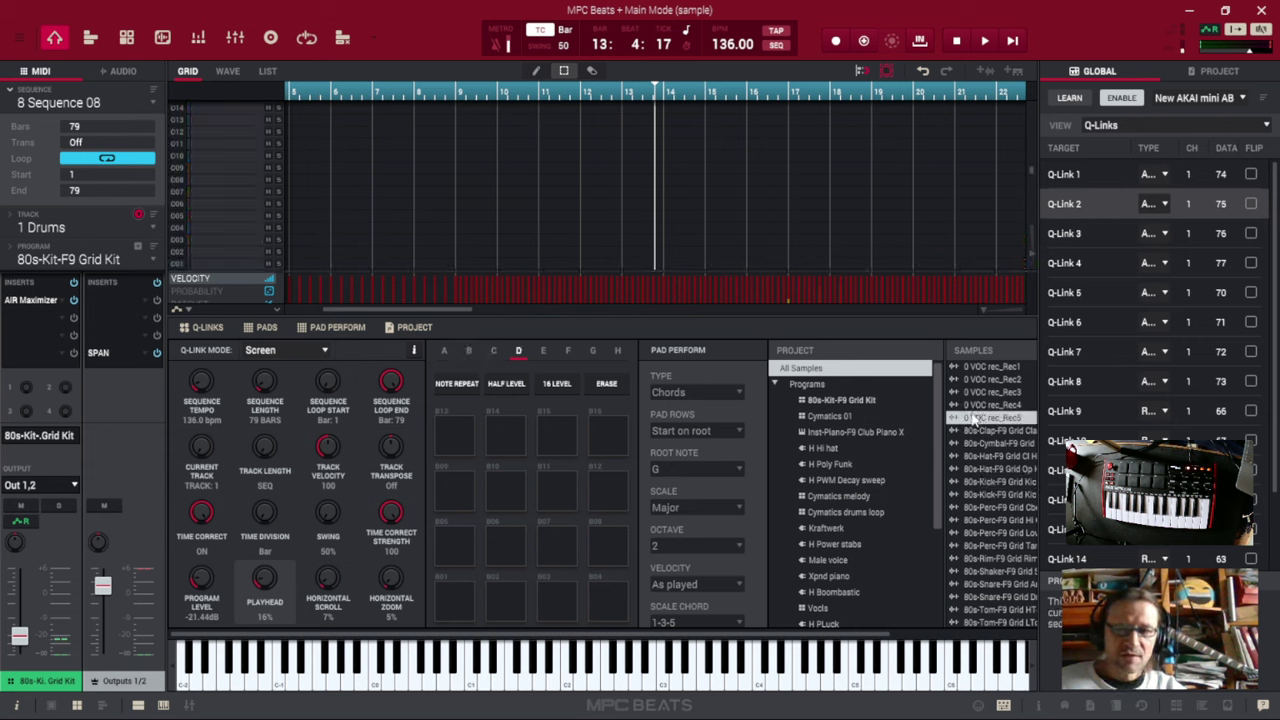
{"action": "left_click_drag", "start_coordinate": [972, 421], "coordinate": [464, 553]}
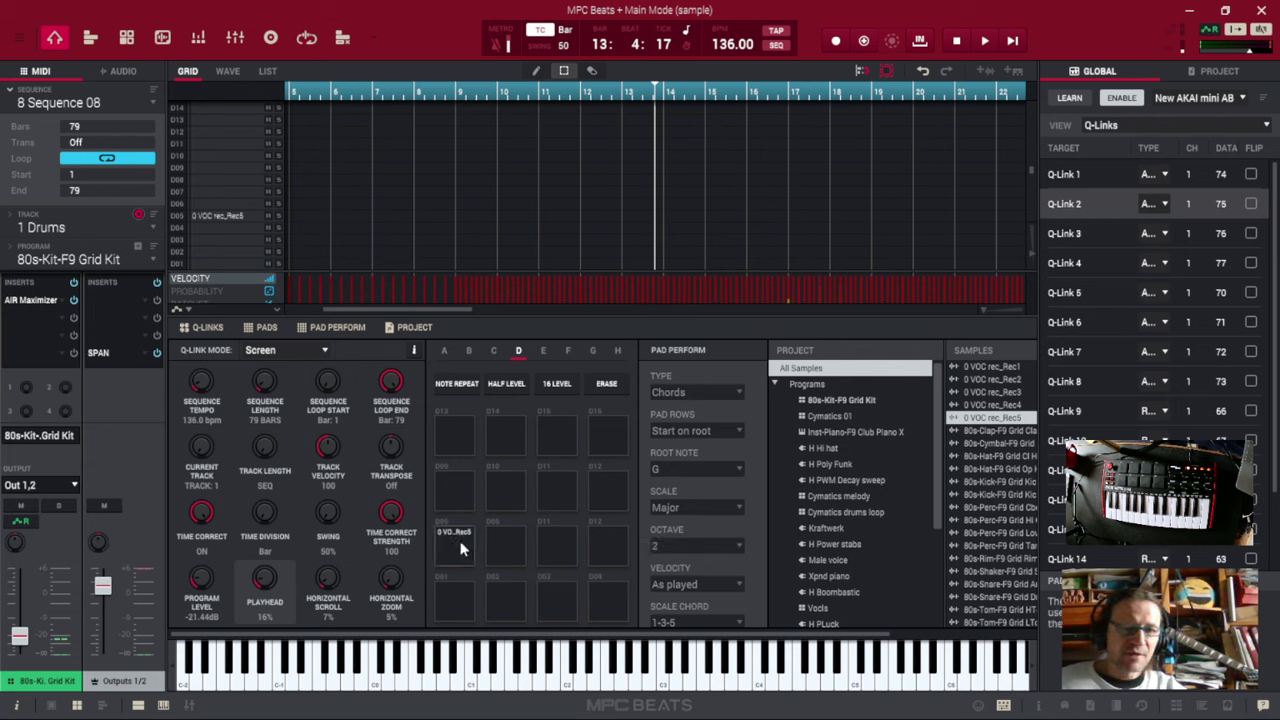
- Audition the vocal sample on pad D05 and clear it from the pad
{"action": "left_click", "coordinate": [462, 548]}
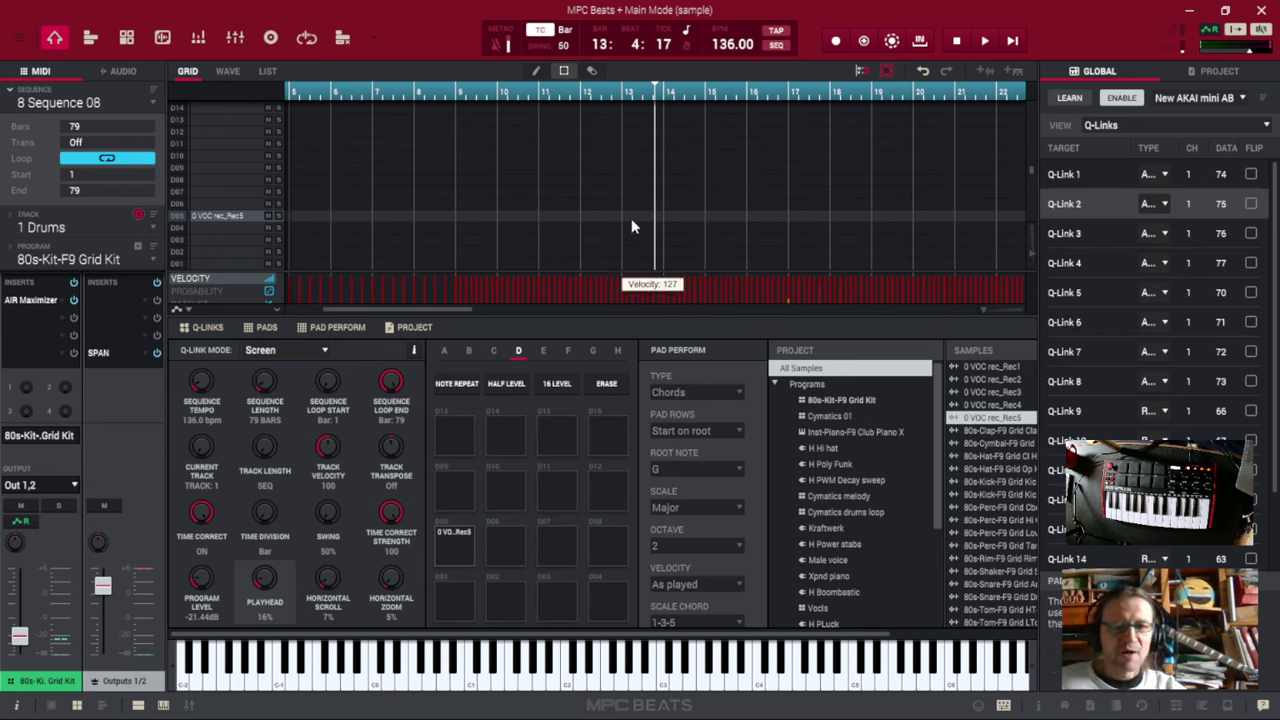
{"action": "left_click", "coordinate": [516, 537]}
{"action": "left_click", "coordinate": [489, 538]}
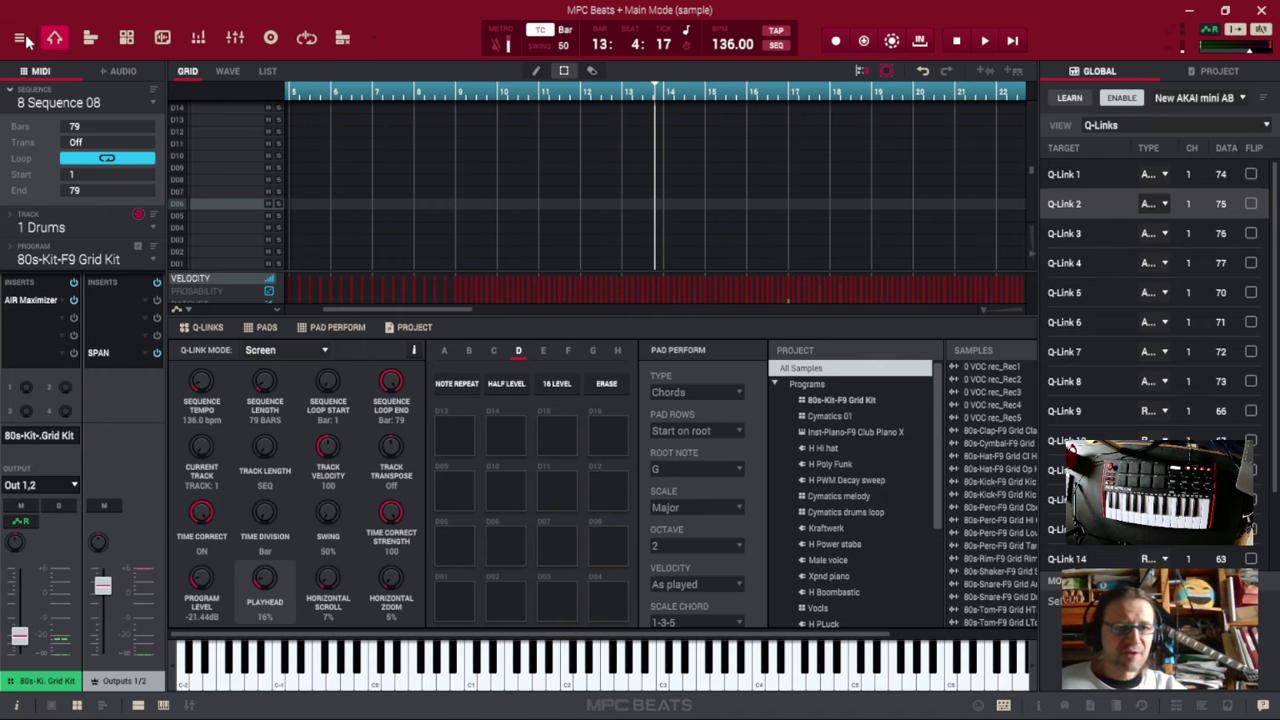
- Return to Track View and switch Punch In recording on and off again
{"action": "left_click", "coordinate": [90, 37]}
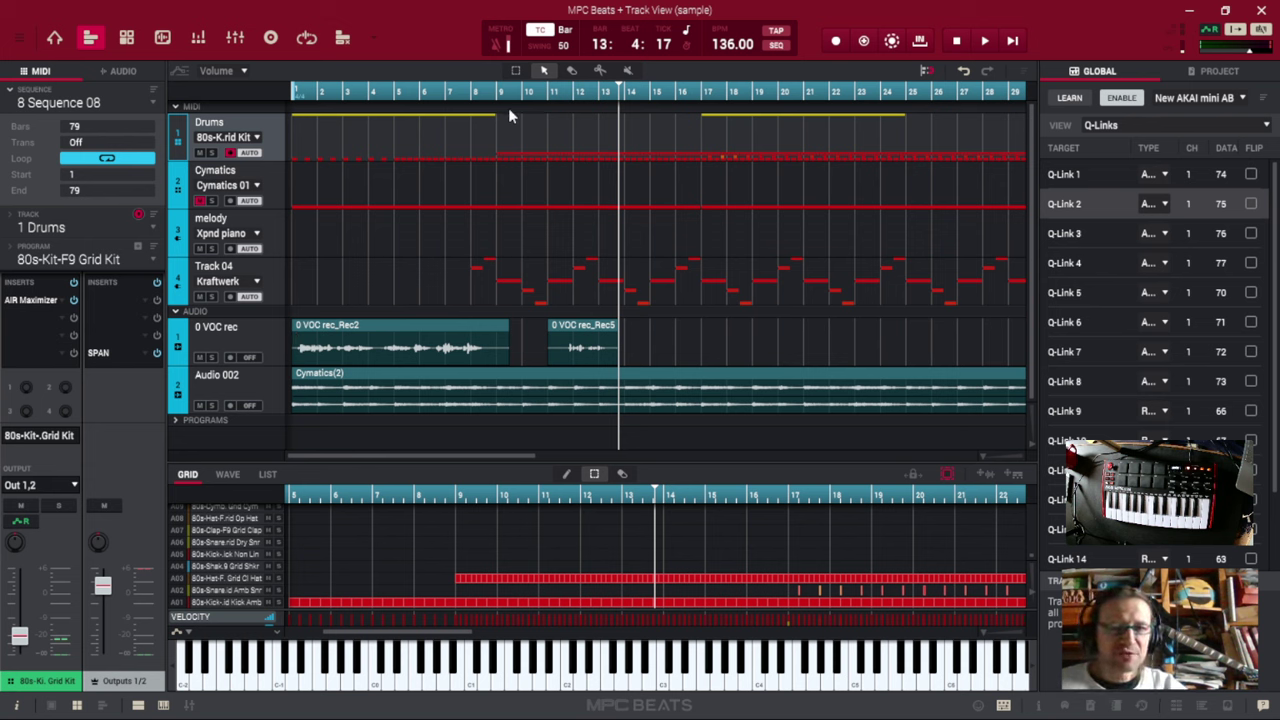
{"action": "left_click", "coordinate": [920, 41]}
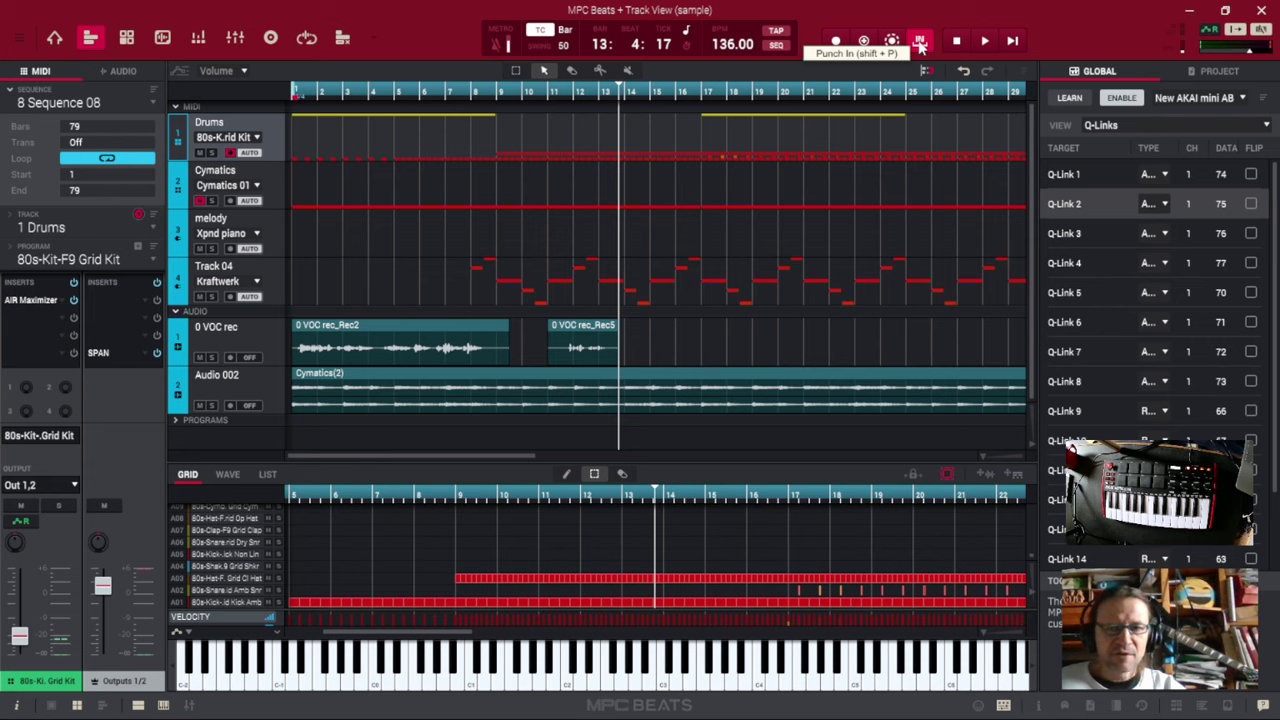
{"action": "left_click", "coordinate": [920, 42]}
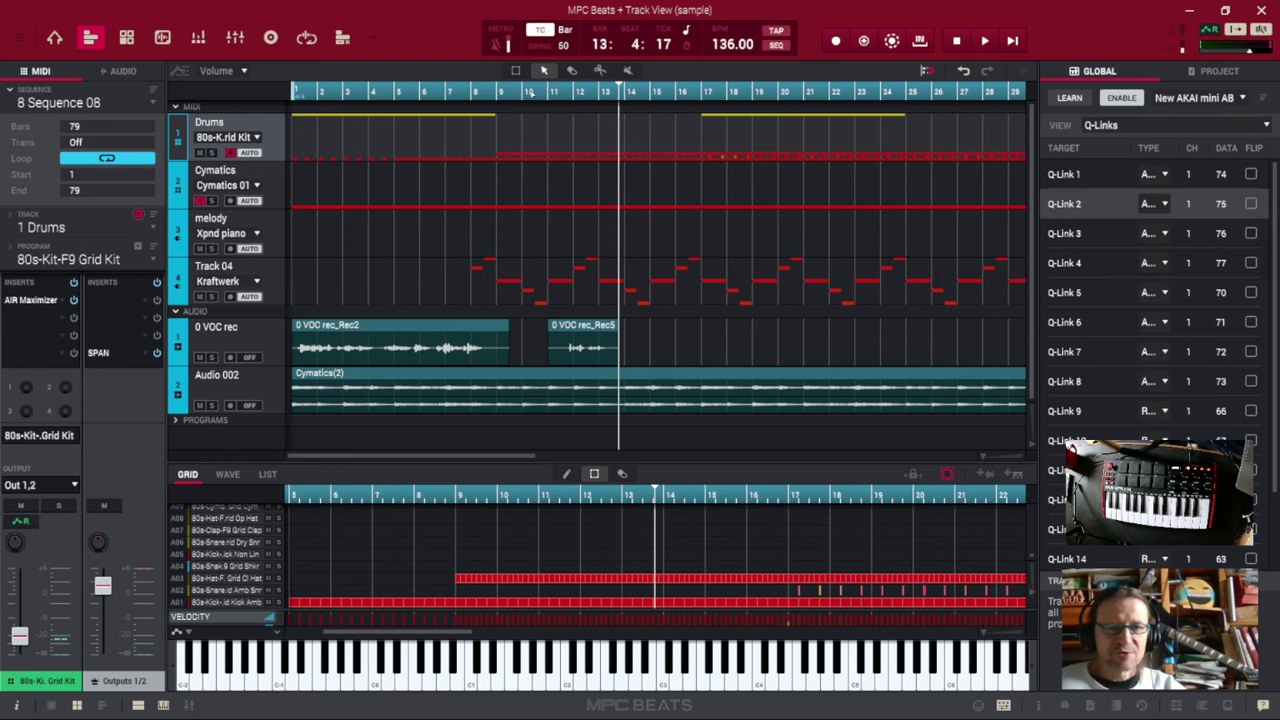
- Toggle Punch In several times while checking the timeline around bars 9 to 12, and leave it enabled
{"action": "left_click_drag", "start_coordinate": [530, 92], "coordinate": [530, 102]}
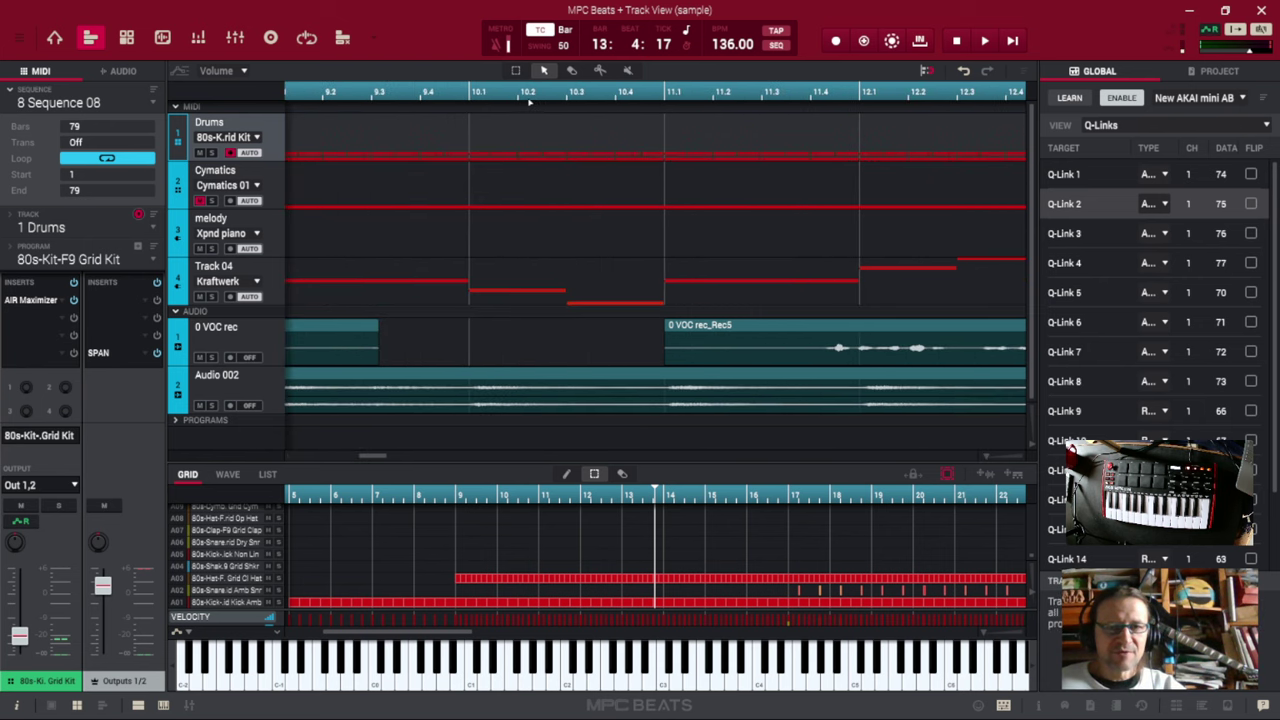
{"action": "left_click", "coordinate": [920, 42]}
{"action": "left_click", "coordinate": [920, 42]}
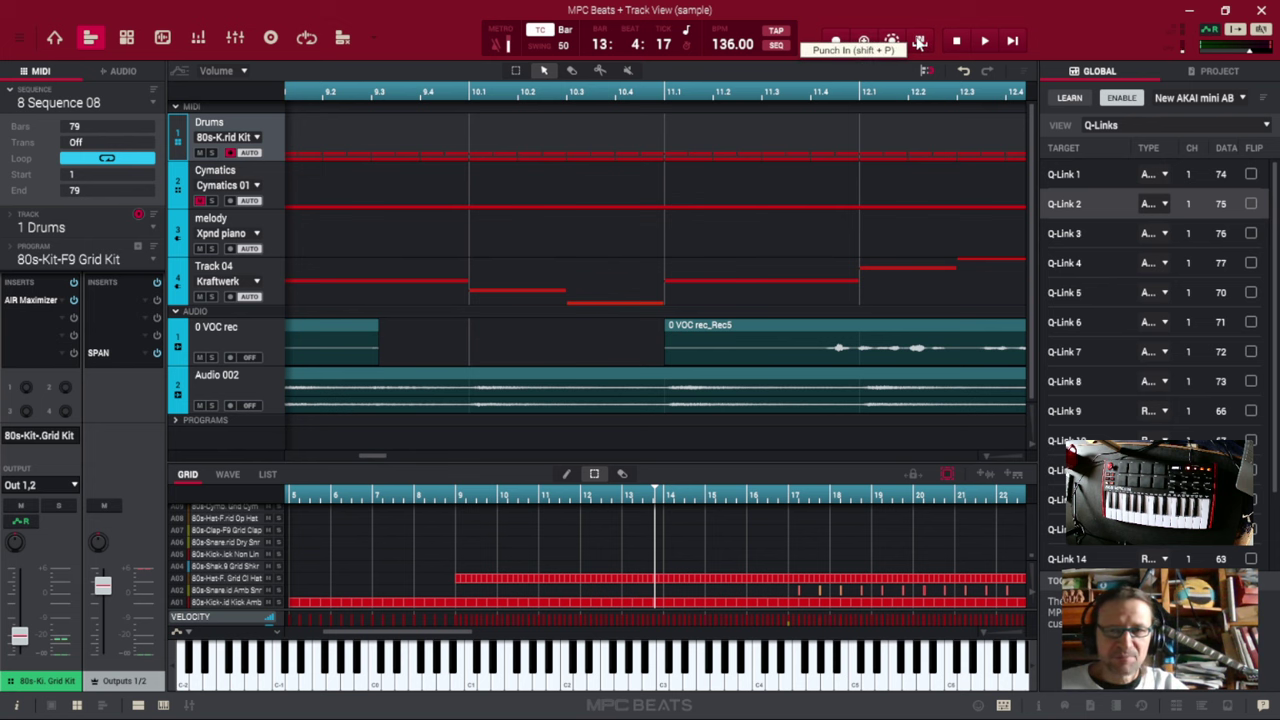
{"action": "left_click", "coordinate": [920, 42]}
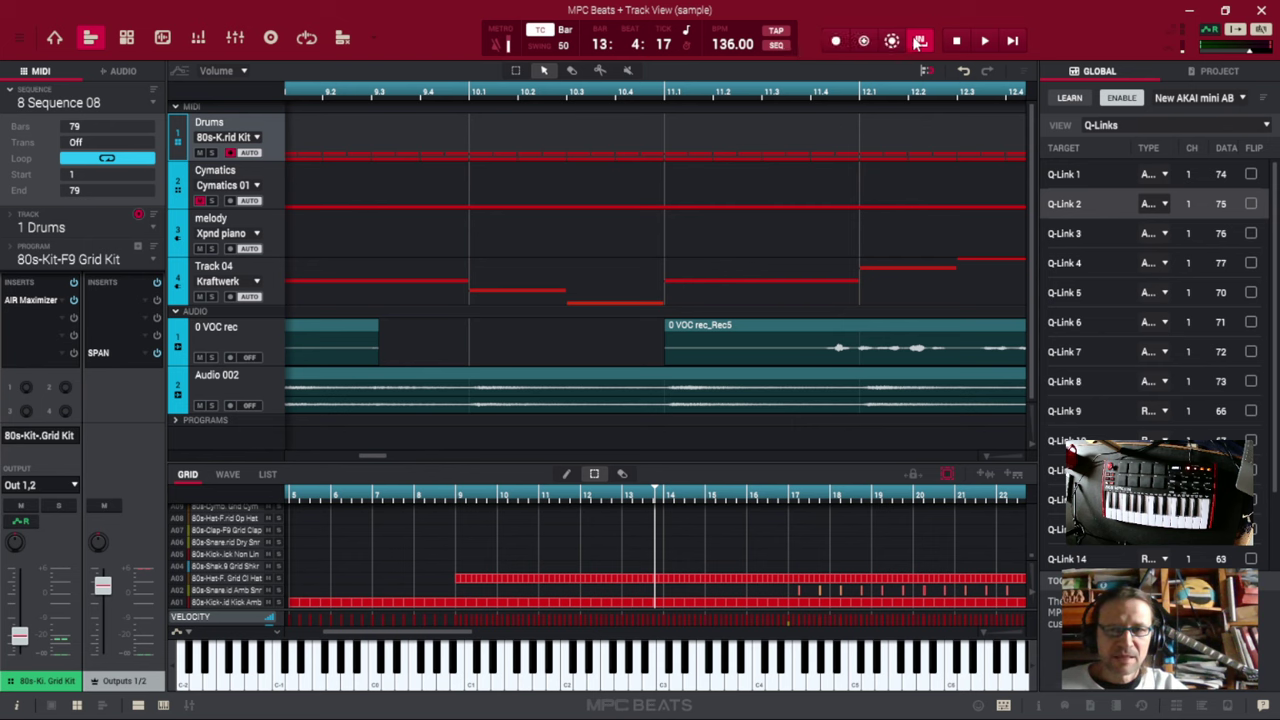
{"action": "left_click", "coordinate": [920, 42]}
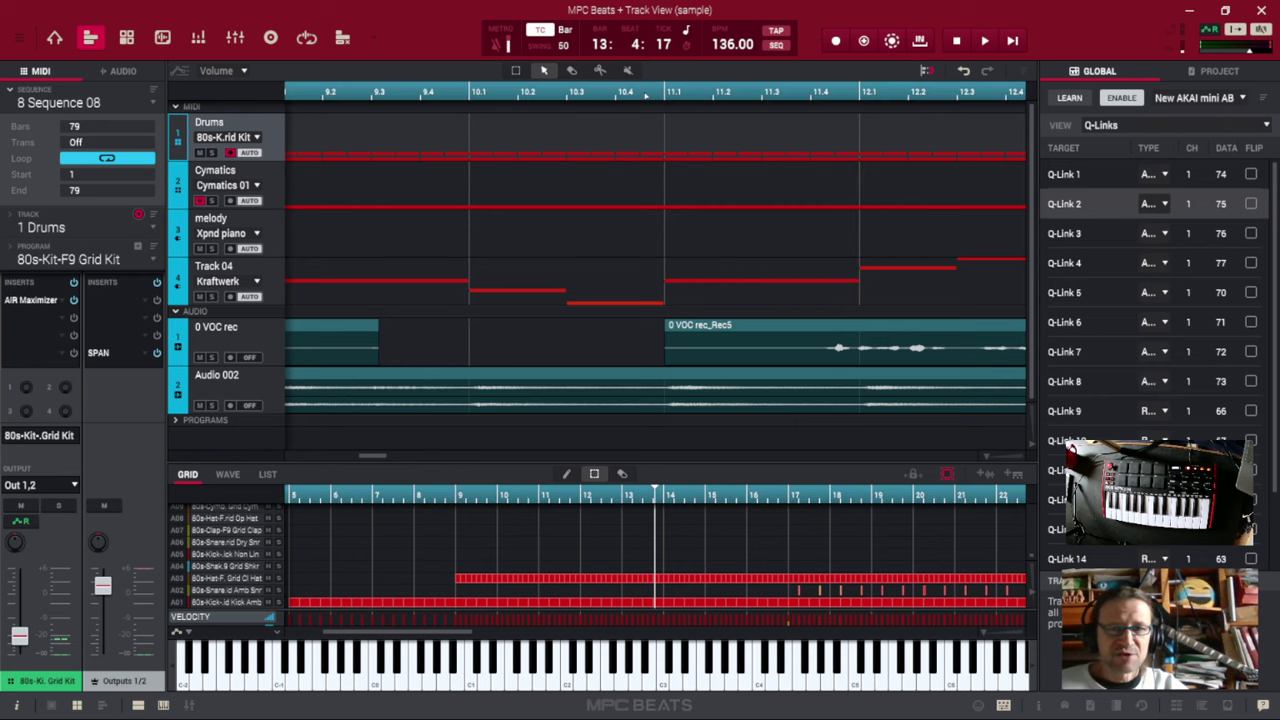
{"action": "left_click_drag", "start_coordinate": [645, 92], "coordinate": [660, 5]}
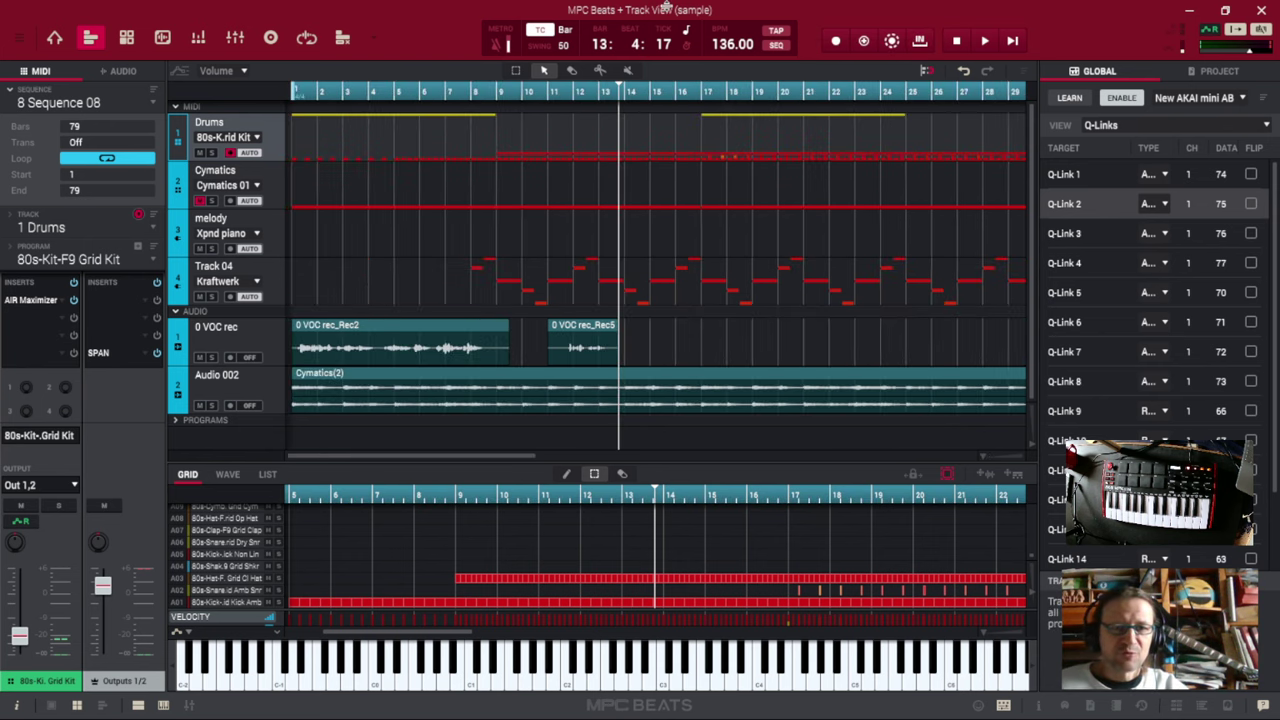
{"action": "left_click", "coordinate": [920, 40]}
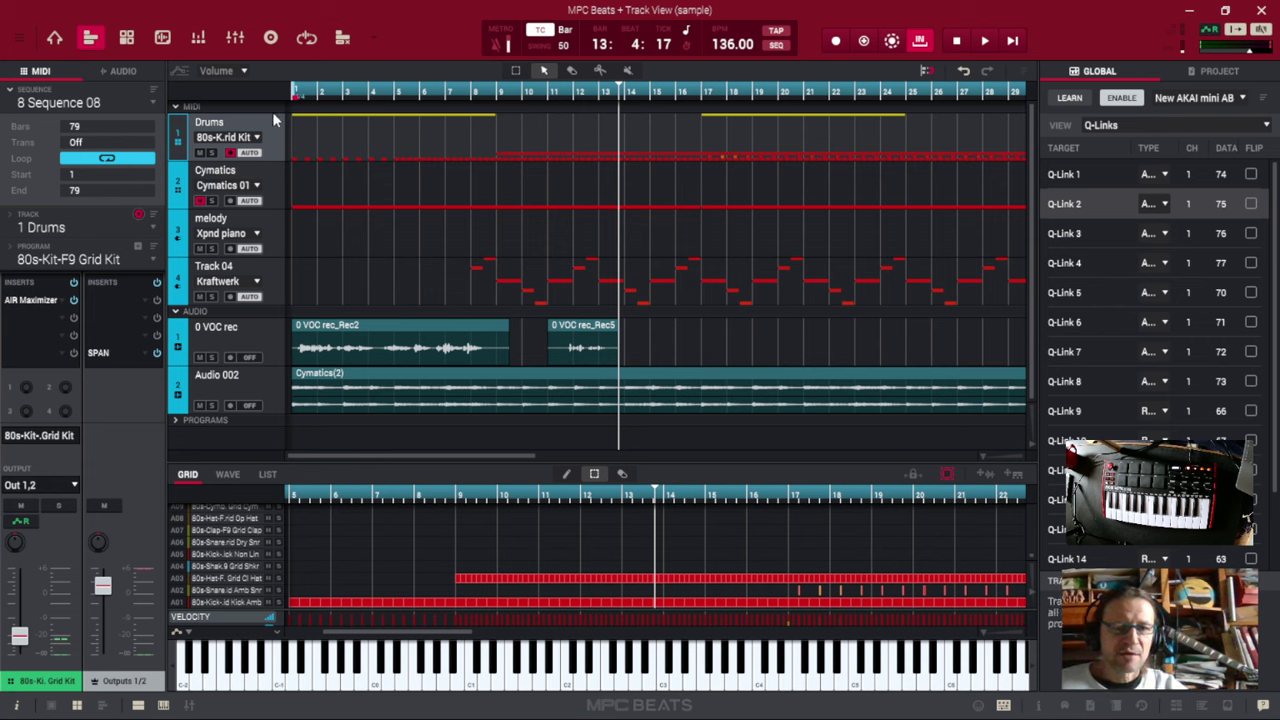
- Select the 0 VOC rec track and set the punch-in range from bar 10 to bar 17
{"action": "left_click", "coordinate": [257, 327]}
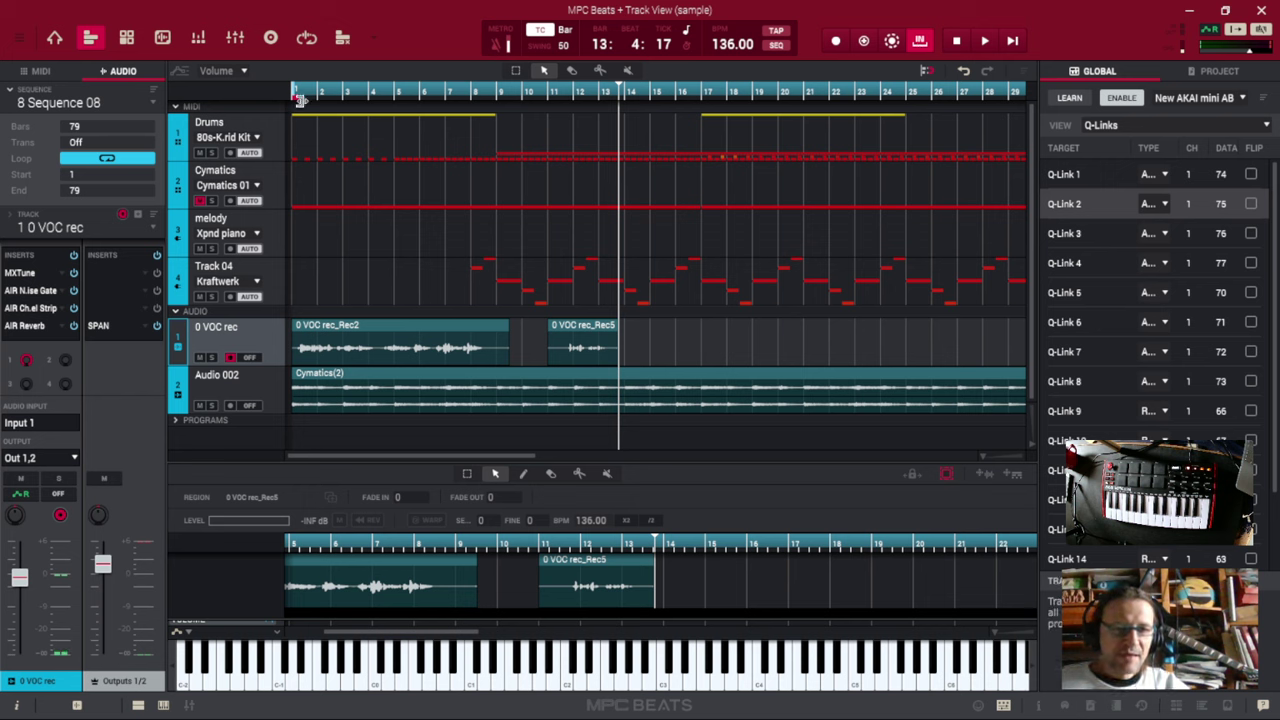
{"action": "left_click_drag", "start_coordinate": [298, 100], "coordinate": [557, 114]}
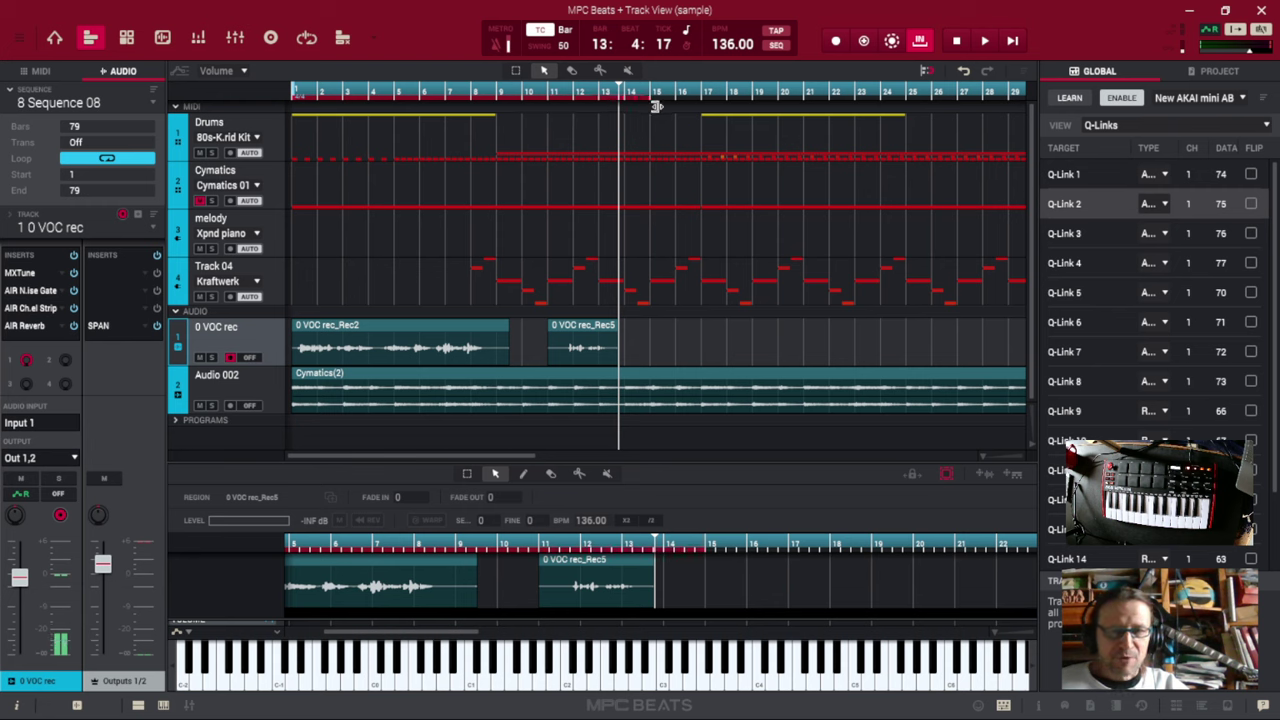
{"action": "left_click_drag", "start_coordinate": [655, 106], "coordinate": [708, 106]}
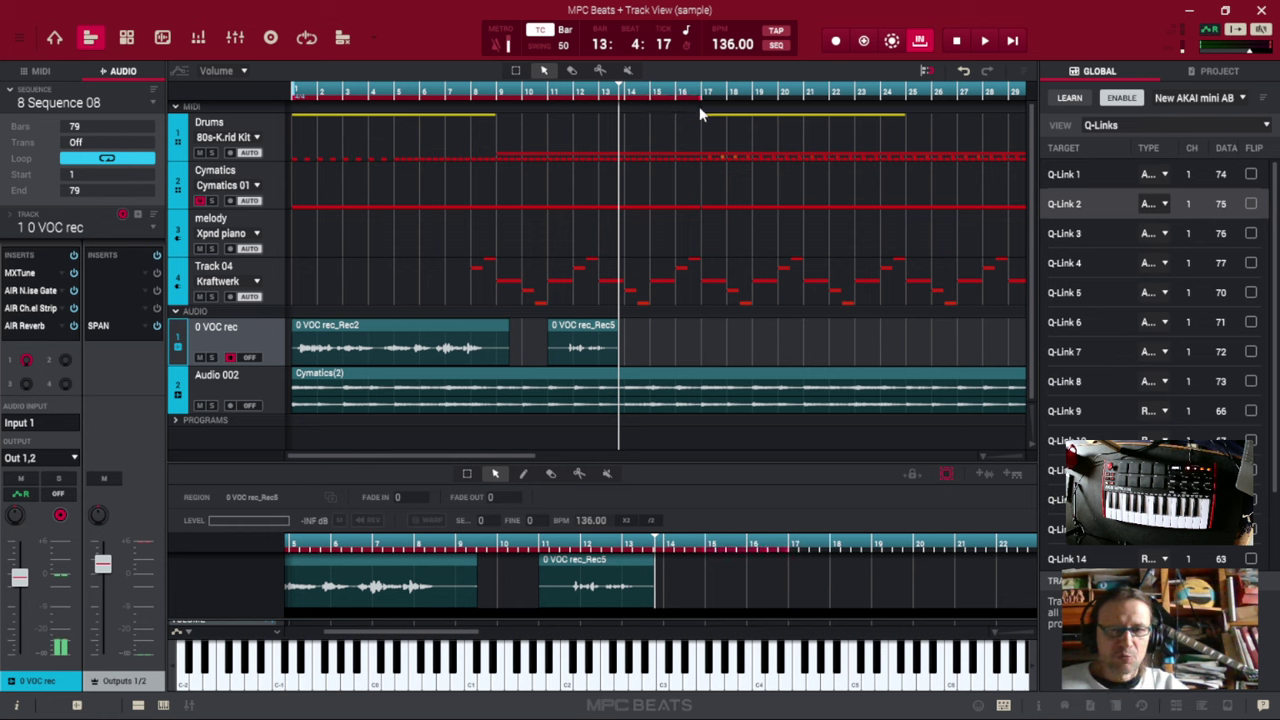
{"action": "left_click_drag", "start_coordinate": [305, 100], "coordinate": [522, 107]}
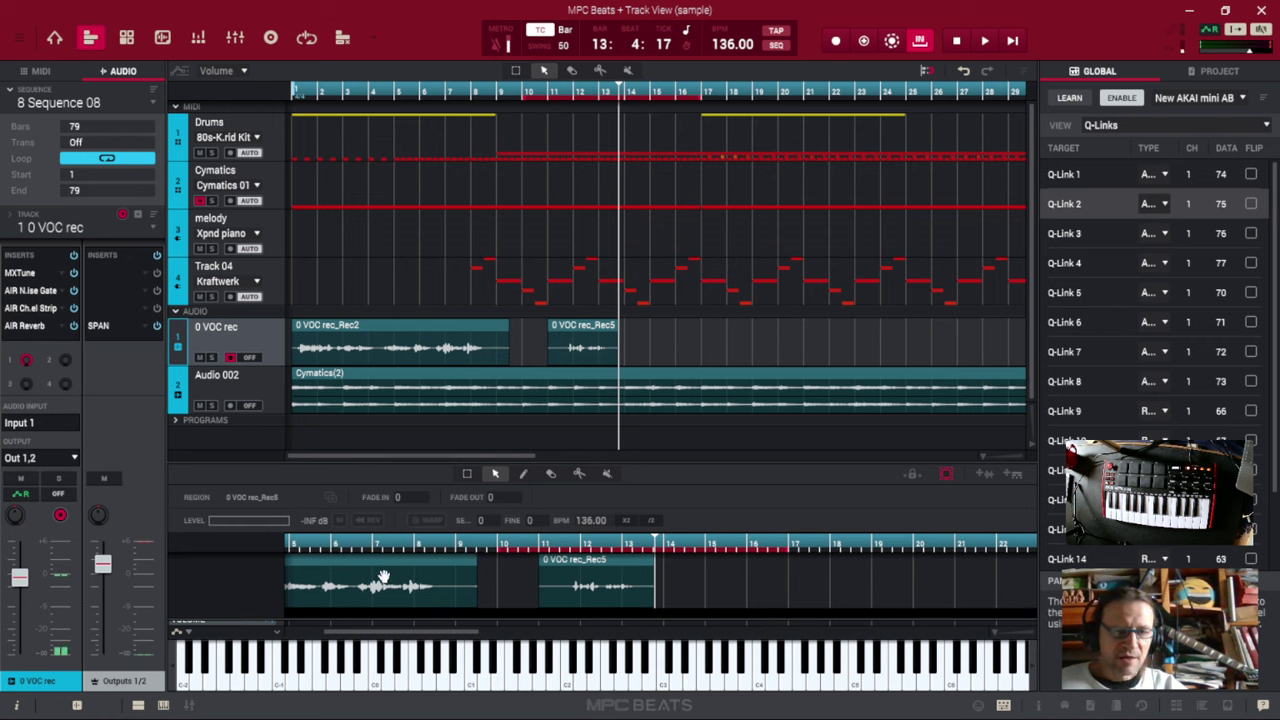
- Delete the 0 VOC rec_Rec5 region and switch Punch In off
{"action": "left_click", "coordinate": [566, 563]}
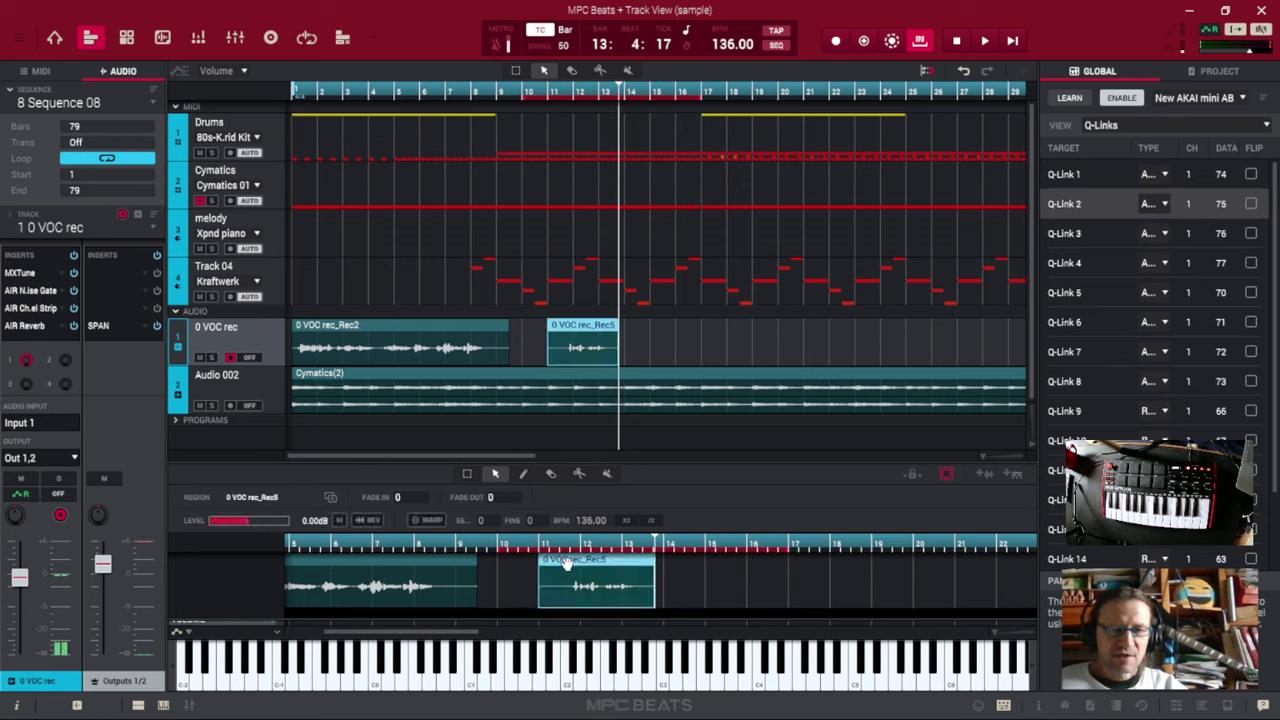
{"action": "key", "text": "Delete"}
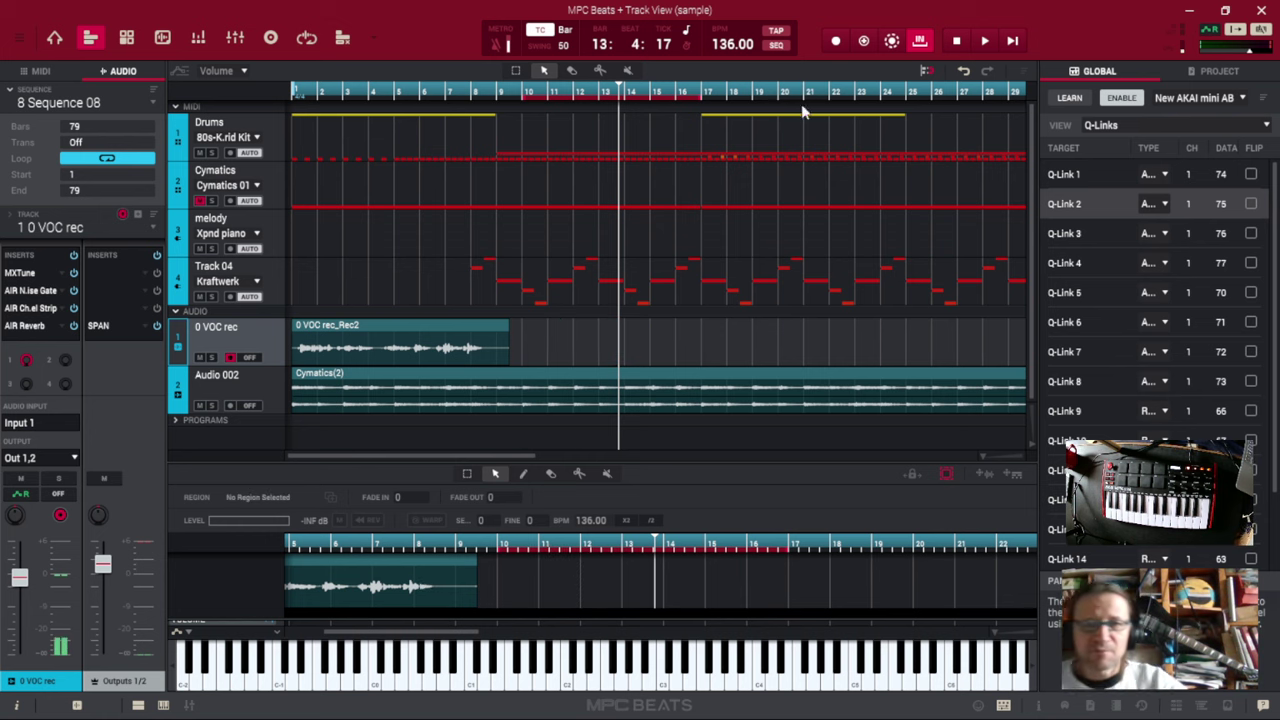
{"action": "left_click", "coordinate": [919, 42]}
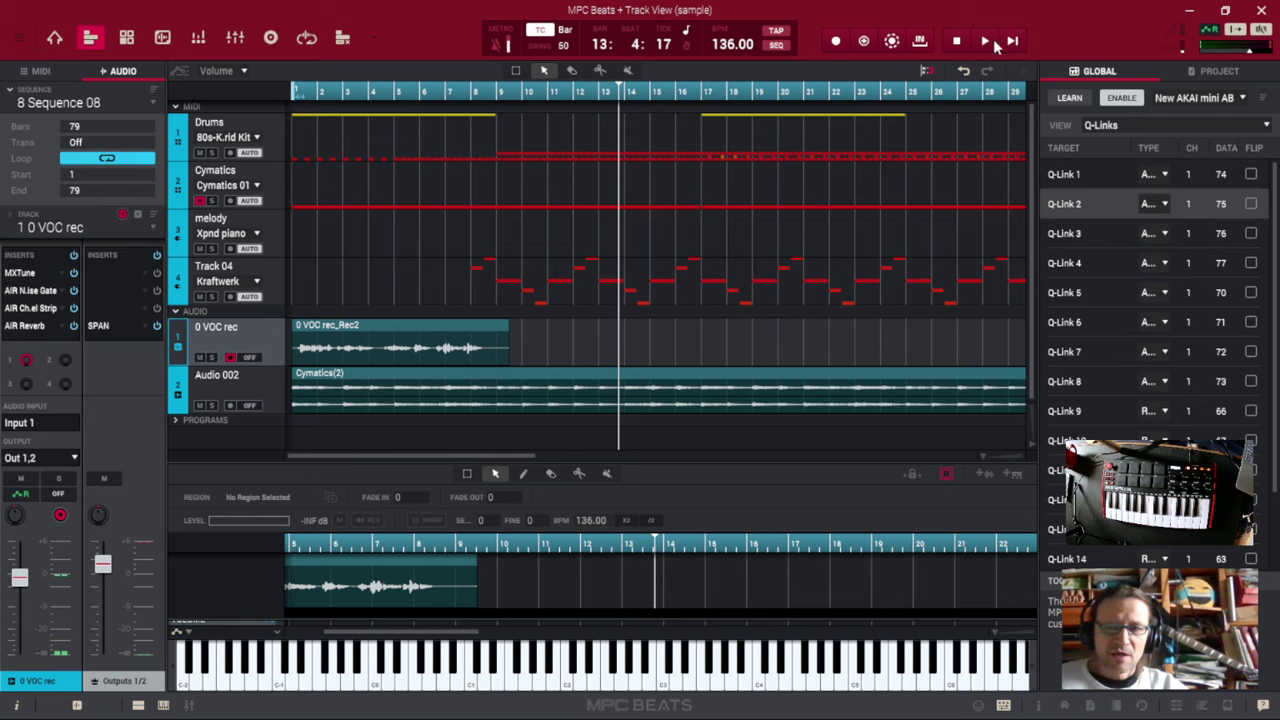
- Try recording a vocal take from the start of the sequence over the existing region, and undo the recording
{"action": "left_click", "coordinate": [836, 41]}
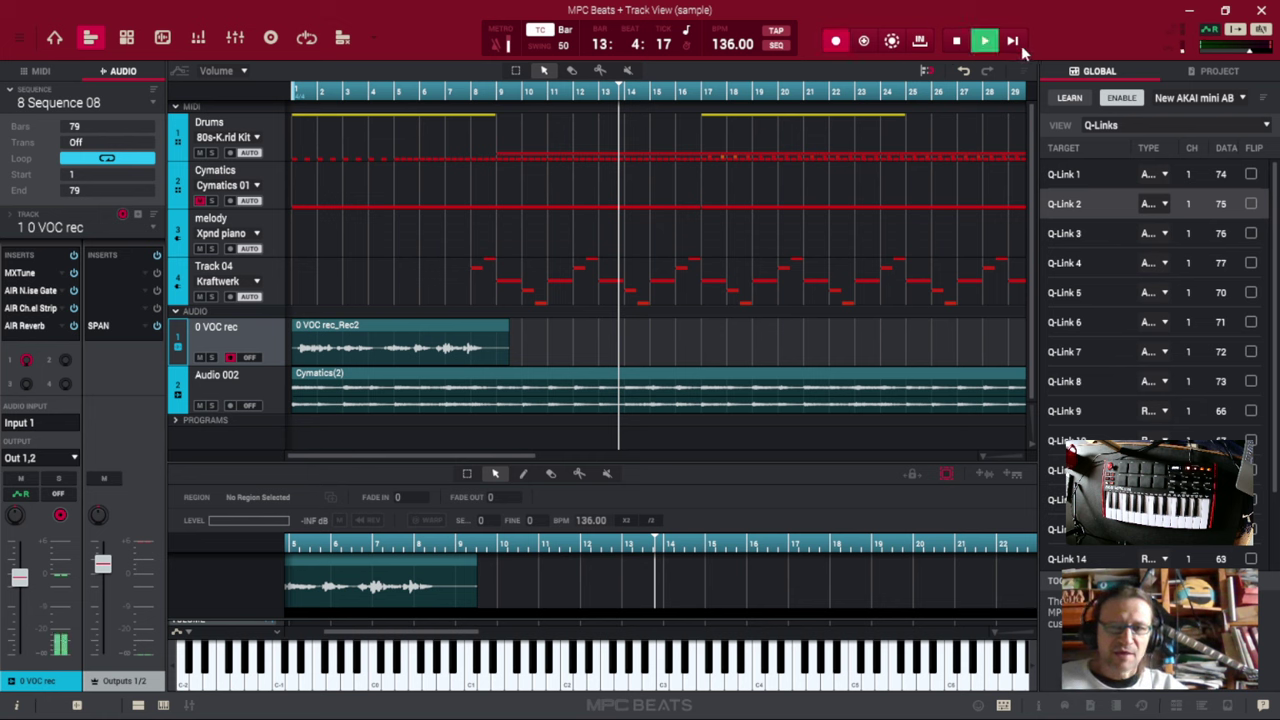
{"action": "left_click", "coordinate": [1012, 41]}
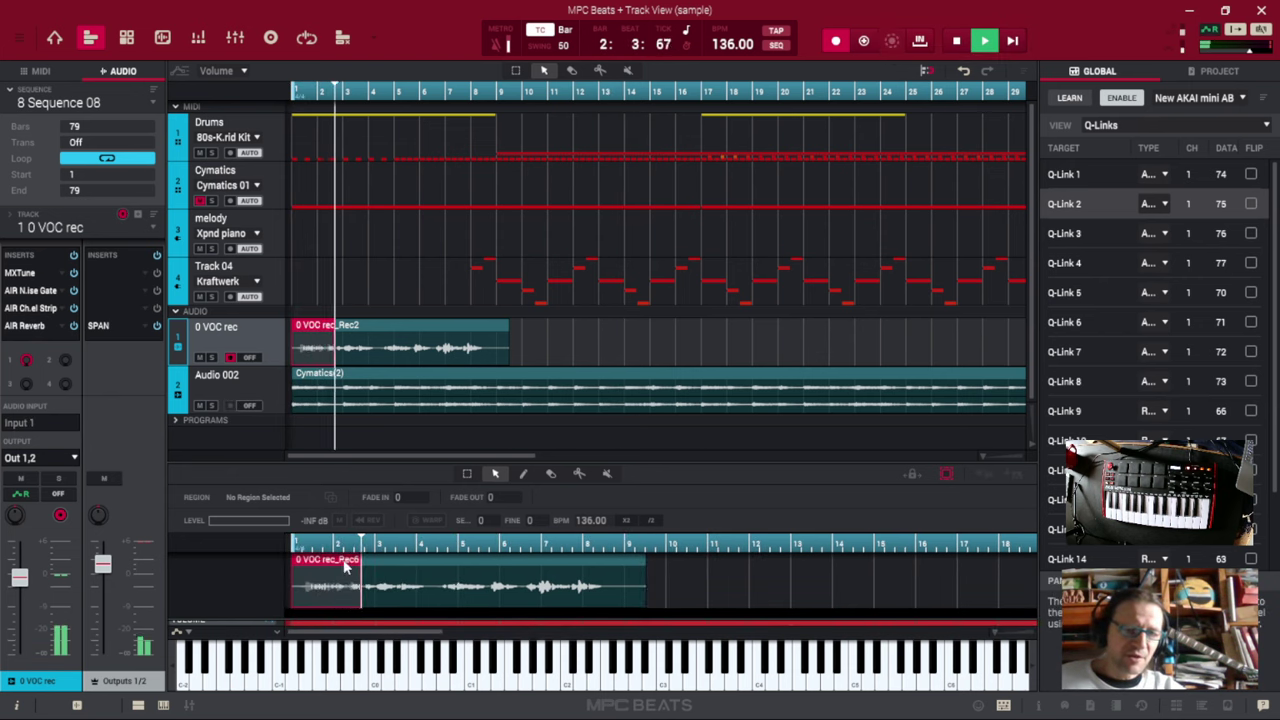
{"action": "left_click", "coordinate": [956, 40]}
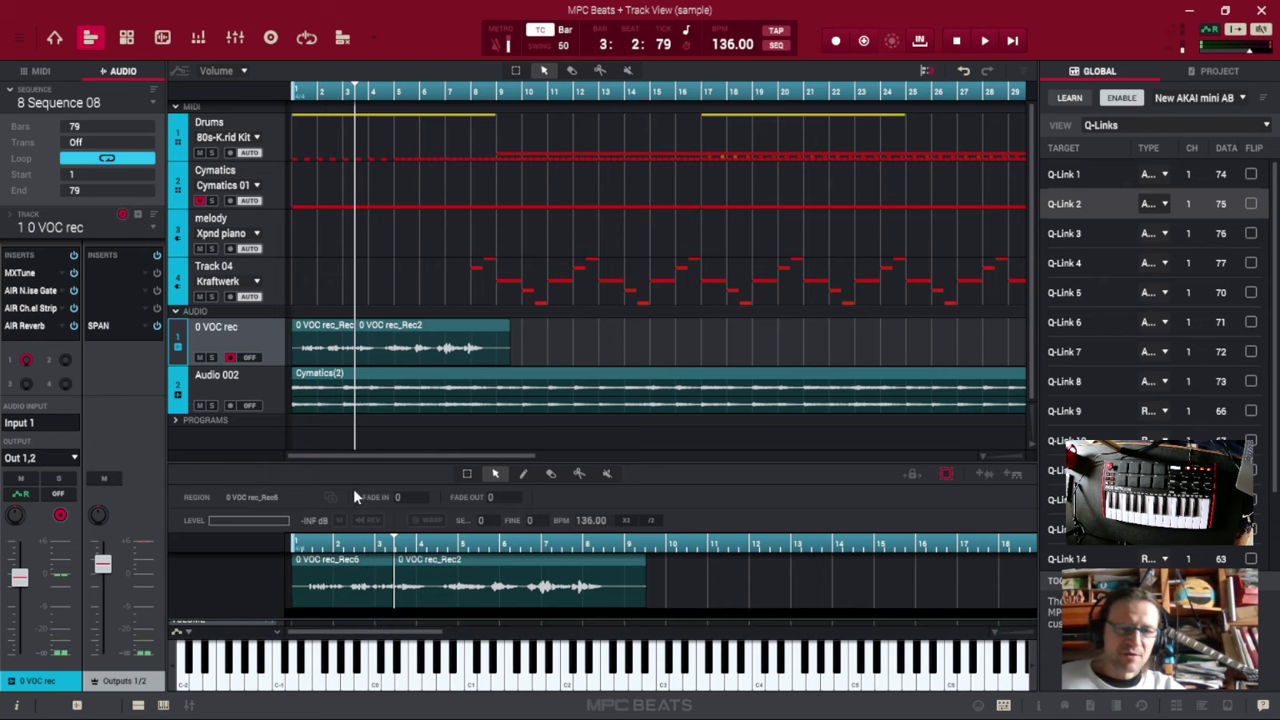
{"action": "left_click", "coordinate": [1014, 44]}
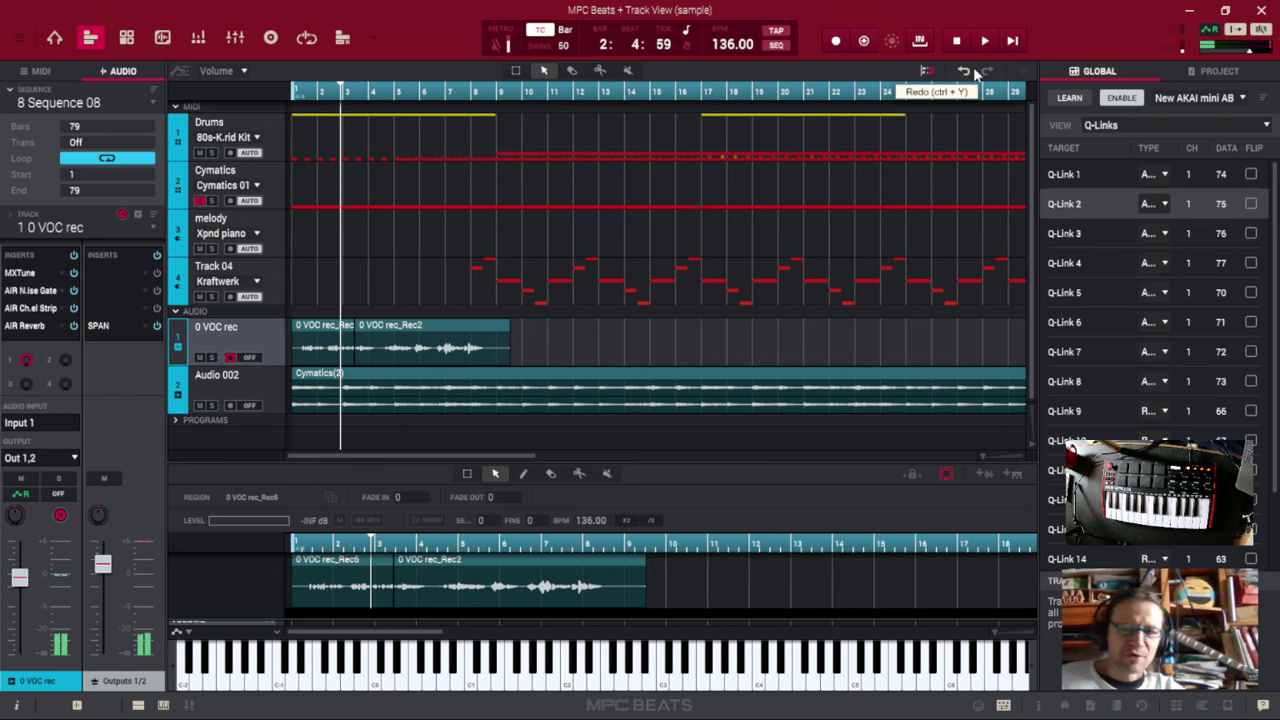
{"action": "left_click", "coordinate": [966, 73]}
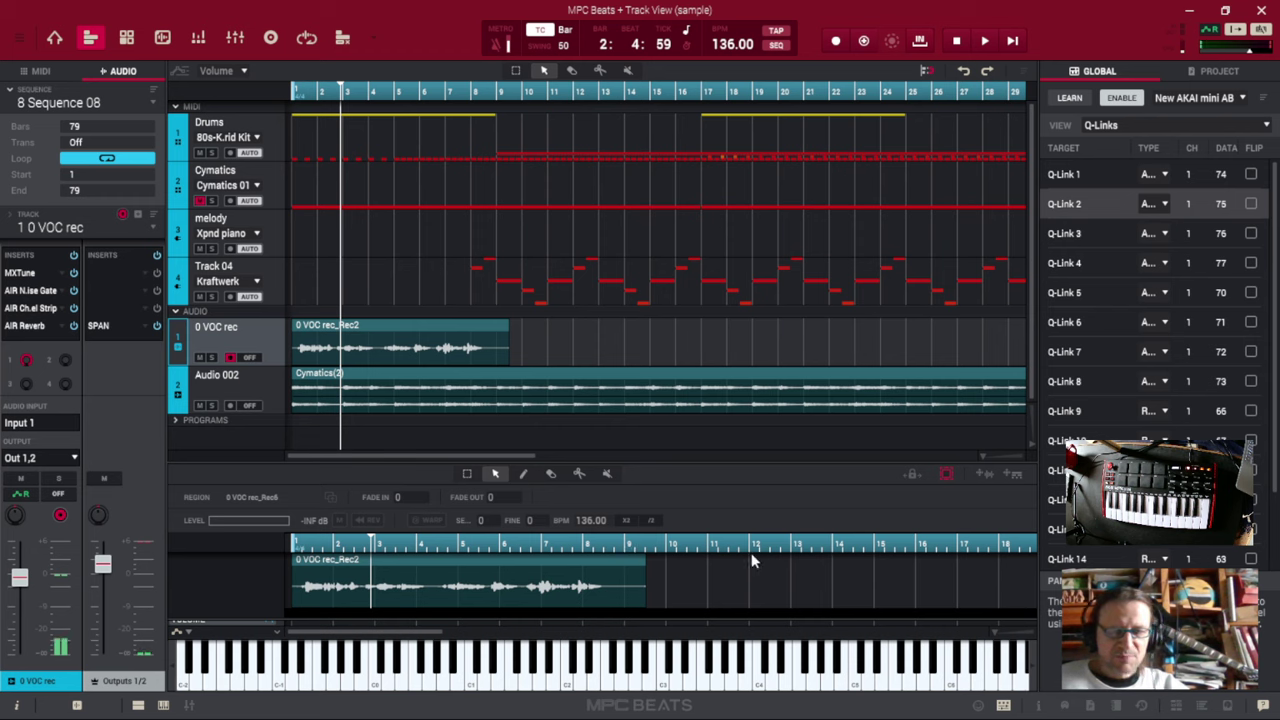
- Play the sequence, lower the 0 VOC rec track's volume, and start recording a vocal take on the fly around bar 9
{"action": "left_click", "coordinate": [982, 40]}
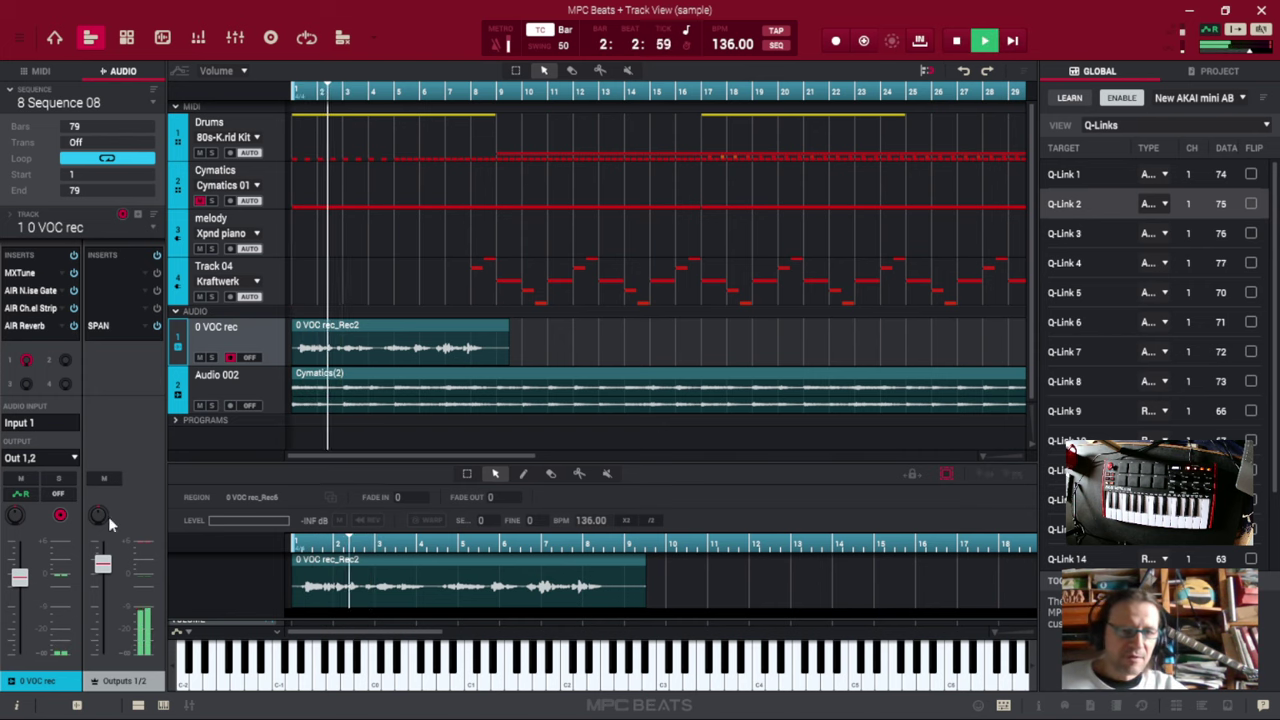
{"action": "left_click_drag", "start_coordinate": [19, 577], "coordinate": [26, 632]}
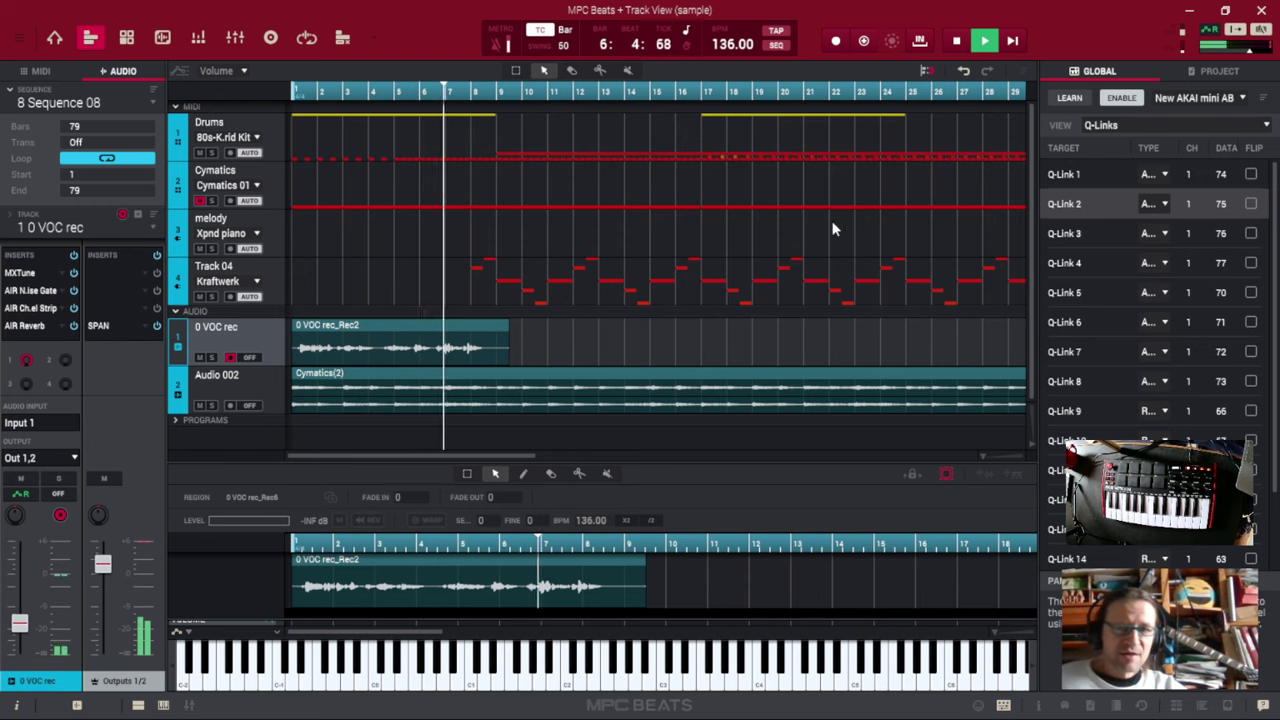
{"action": "left_click", "coordinate": [836, 42]}
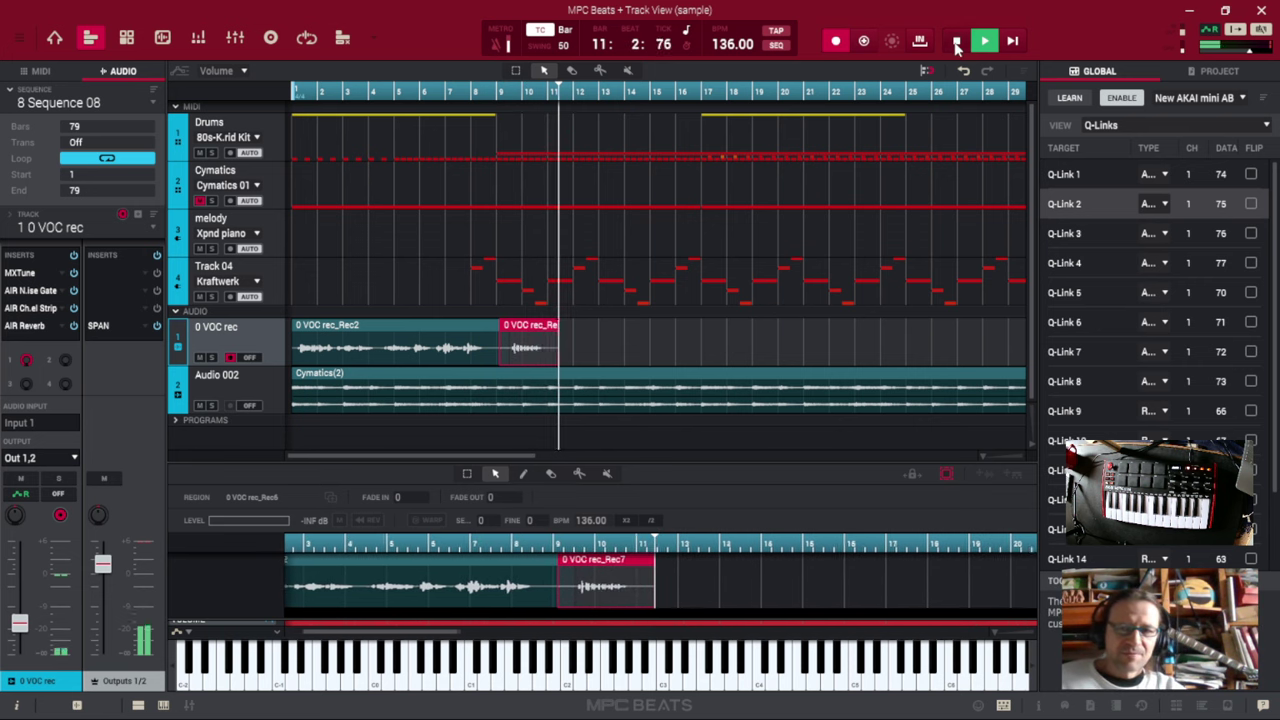
{"action": "key", "text": "space"}
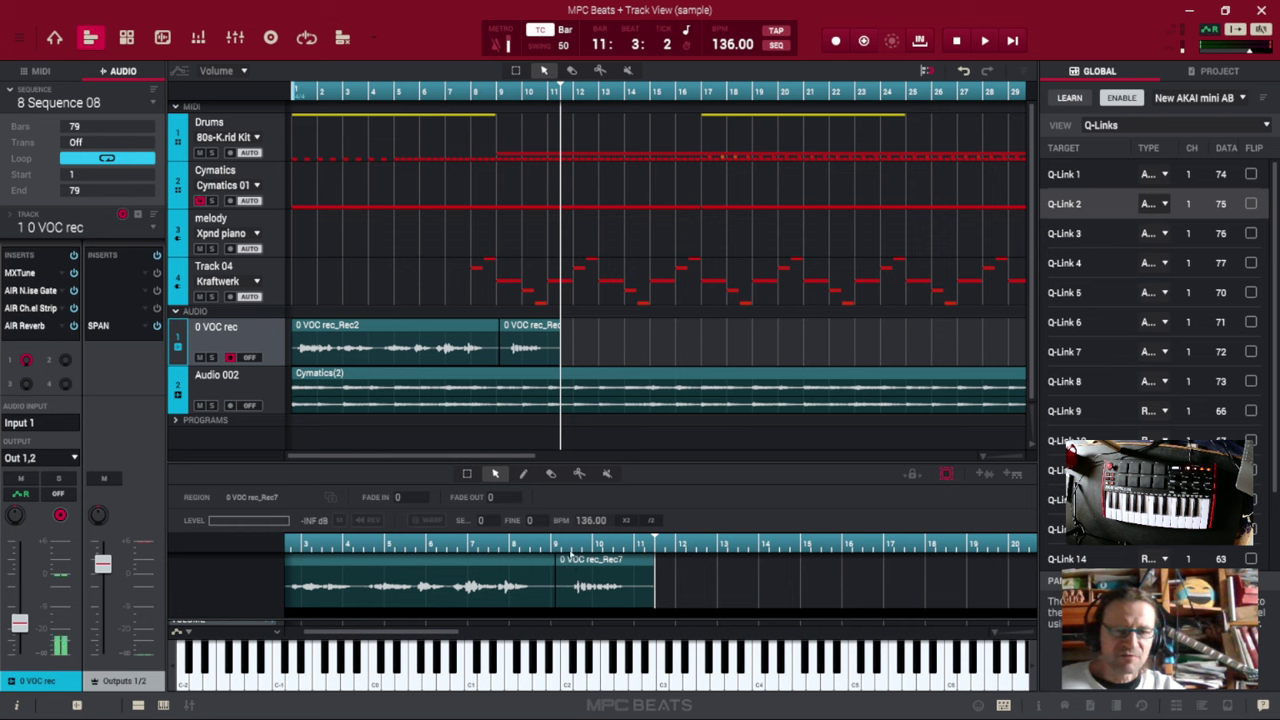
- Examine the start of the new take near bar 9 up close and delete the 0 VOC rec_Rec7 region
{"action": "left_click_drag", "start_coordinate": [558, 545], "coordinate": [517, 569]}
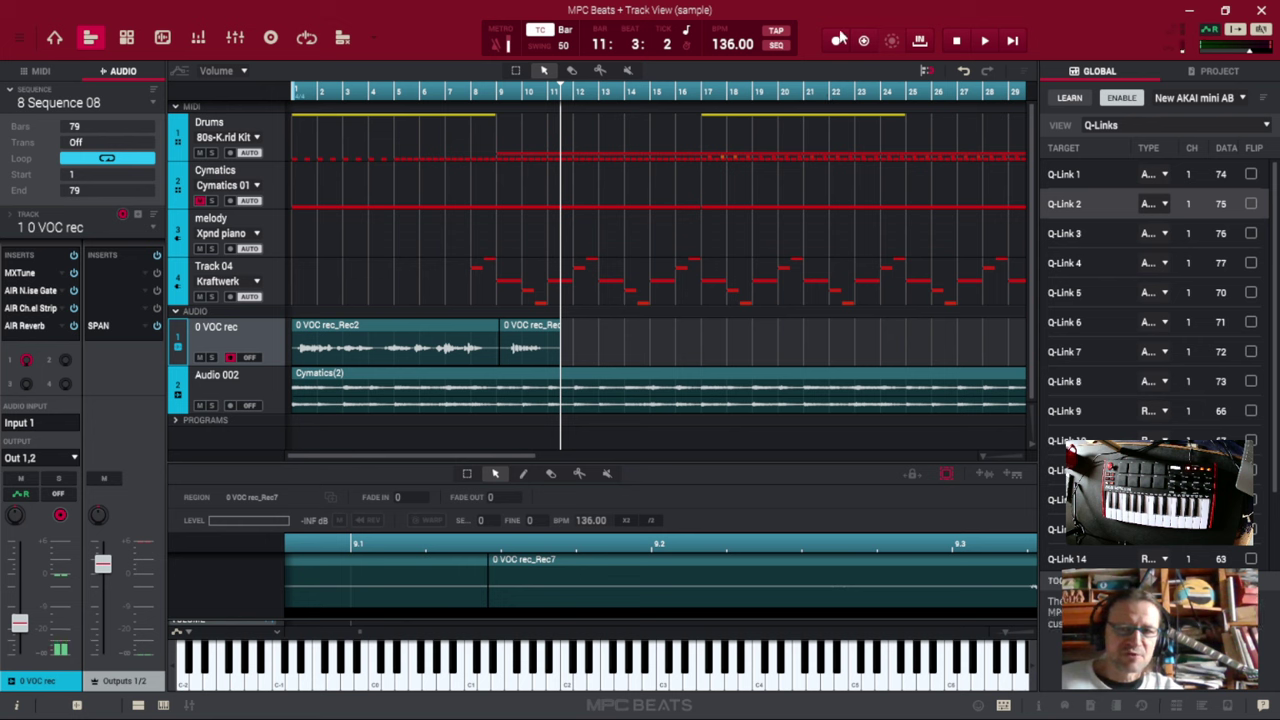
{"action": "left_click", "coordinate": [580, 564]}
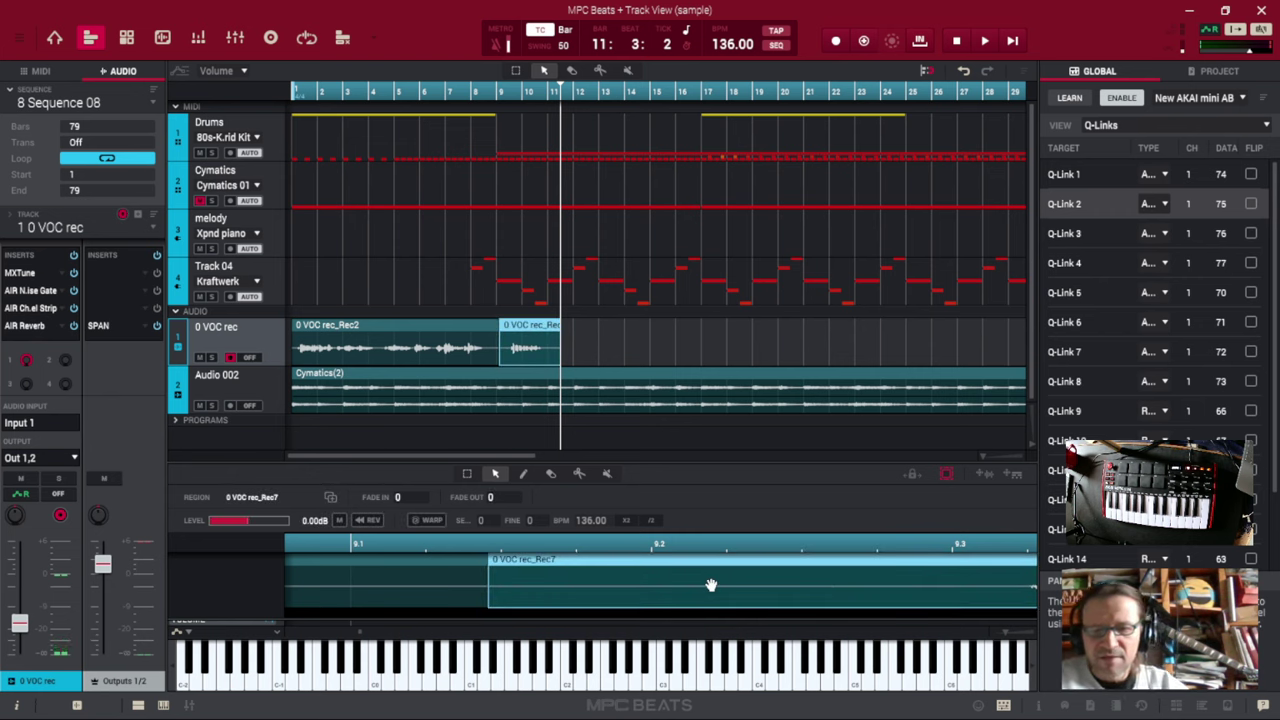
{"action": "key", "text": "Delete"}
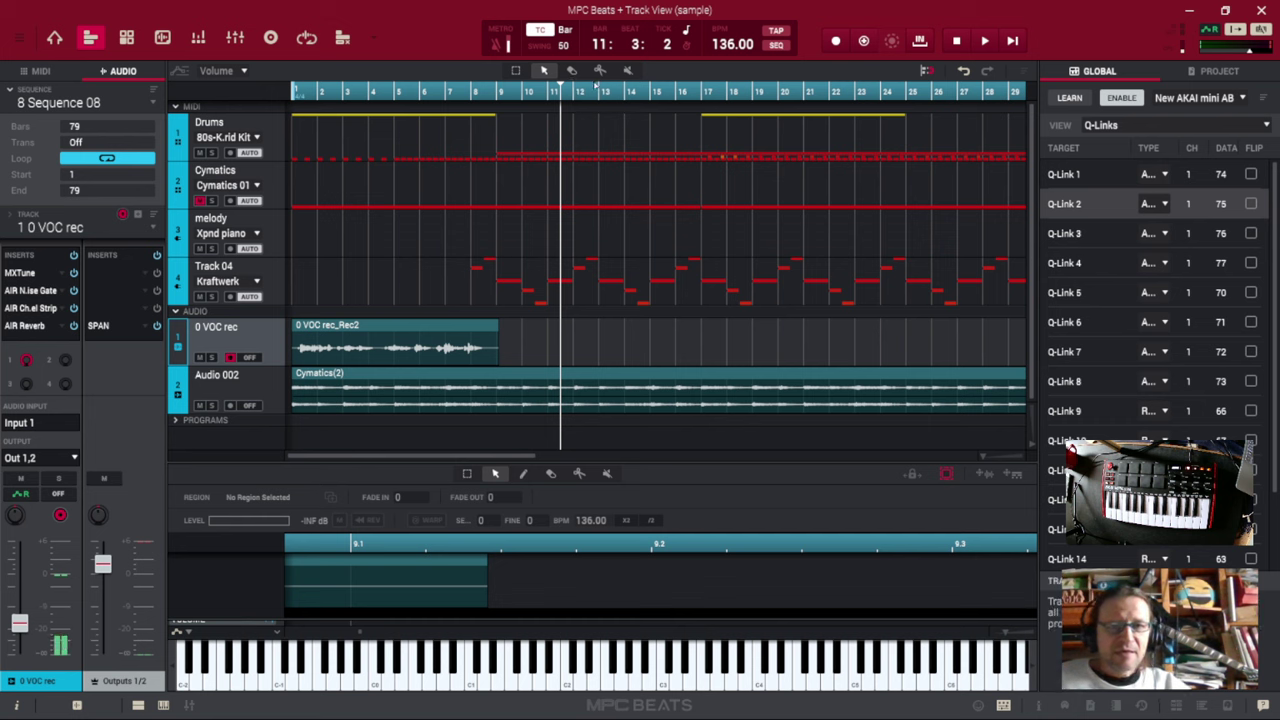
- Enable Punch In and record a vocal take from the start of the sequence, stopping at bar 13
{"action": "left_click", "coordinate": [920, 42]}
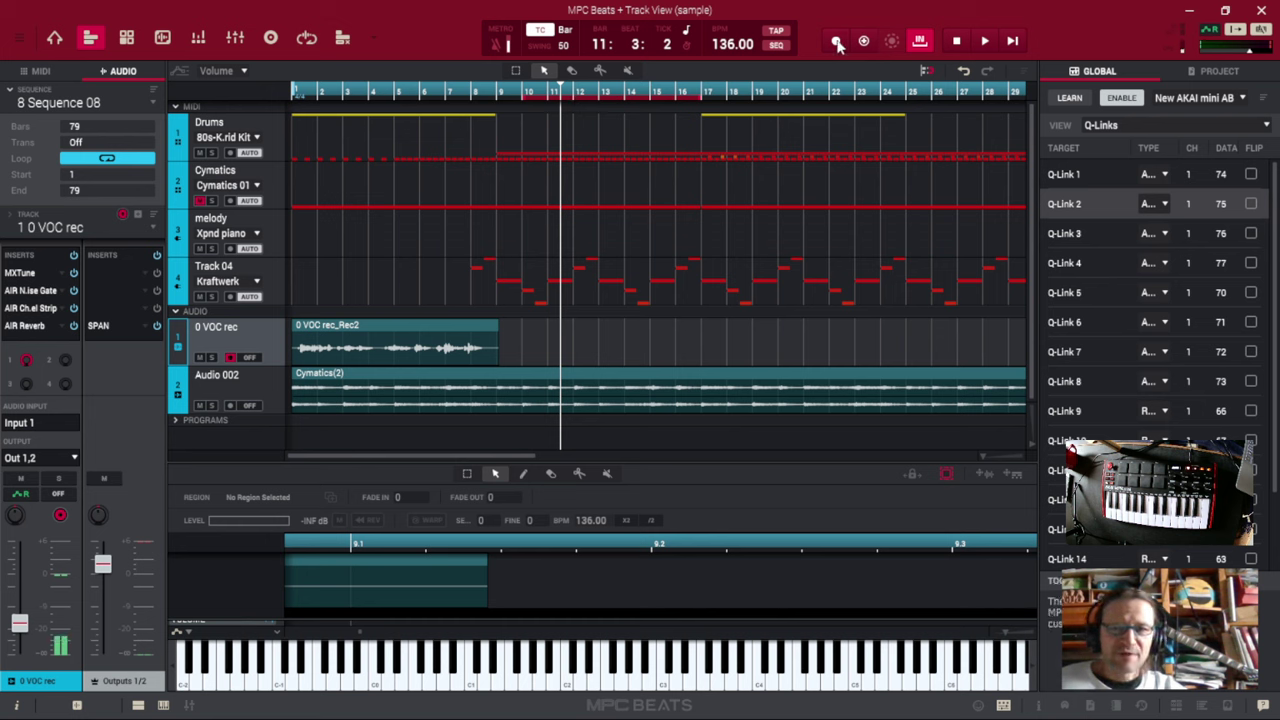
{"action": "left_click", "coordinate": [1014, 43]}
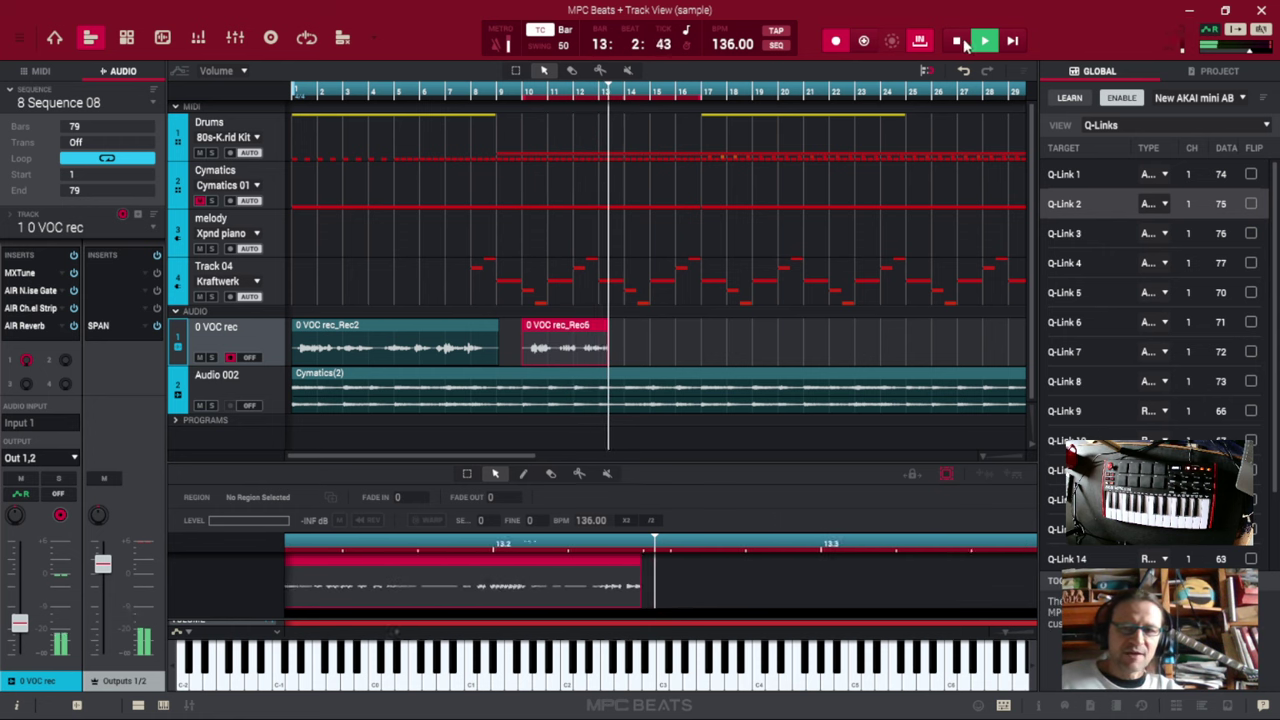
{"action": "key", "text": "space"}
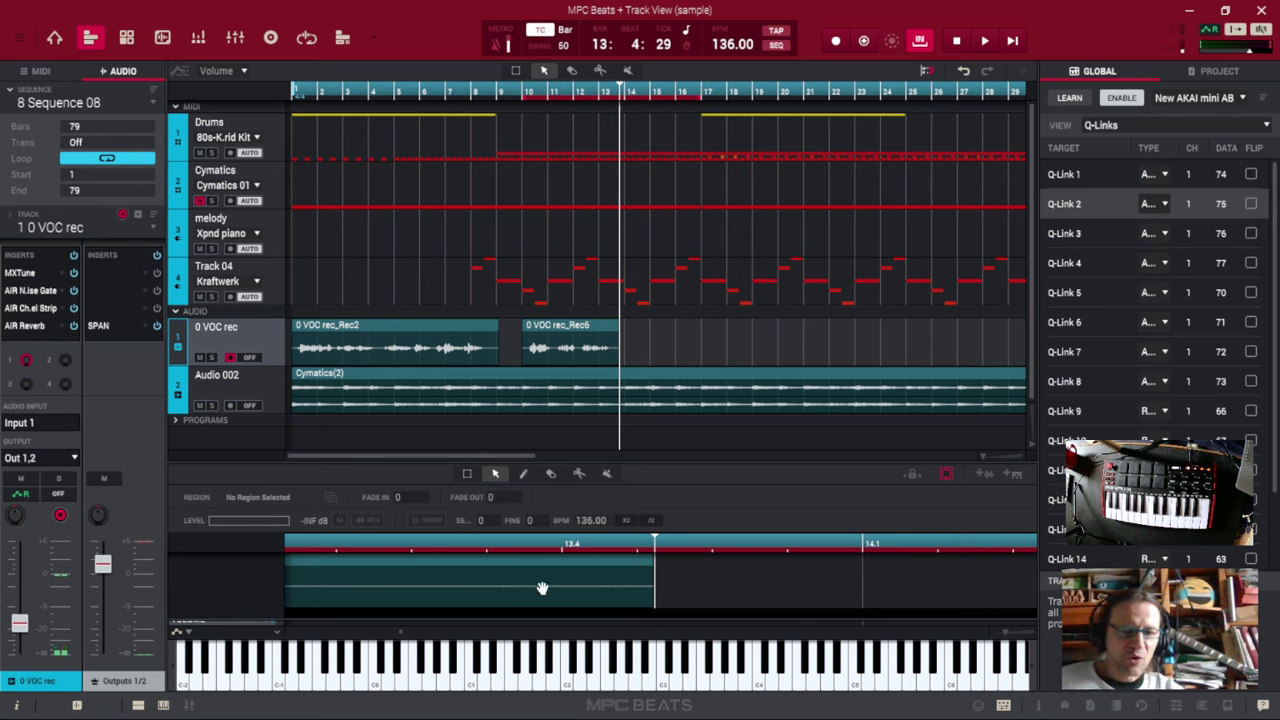
- Examine the whole punched-in vocal take and place the playhead at its start on bar 10
{"action": "scroll", "coordinate": [1005, 632], "scroll_direction": "down", "scroll_amount": 3}
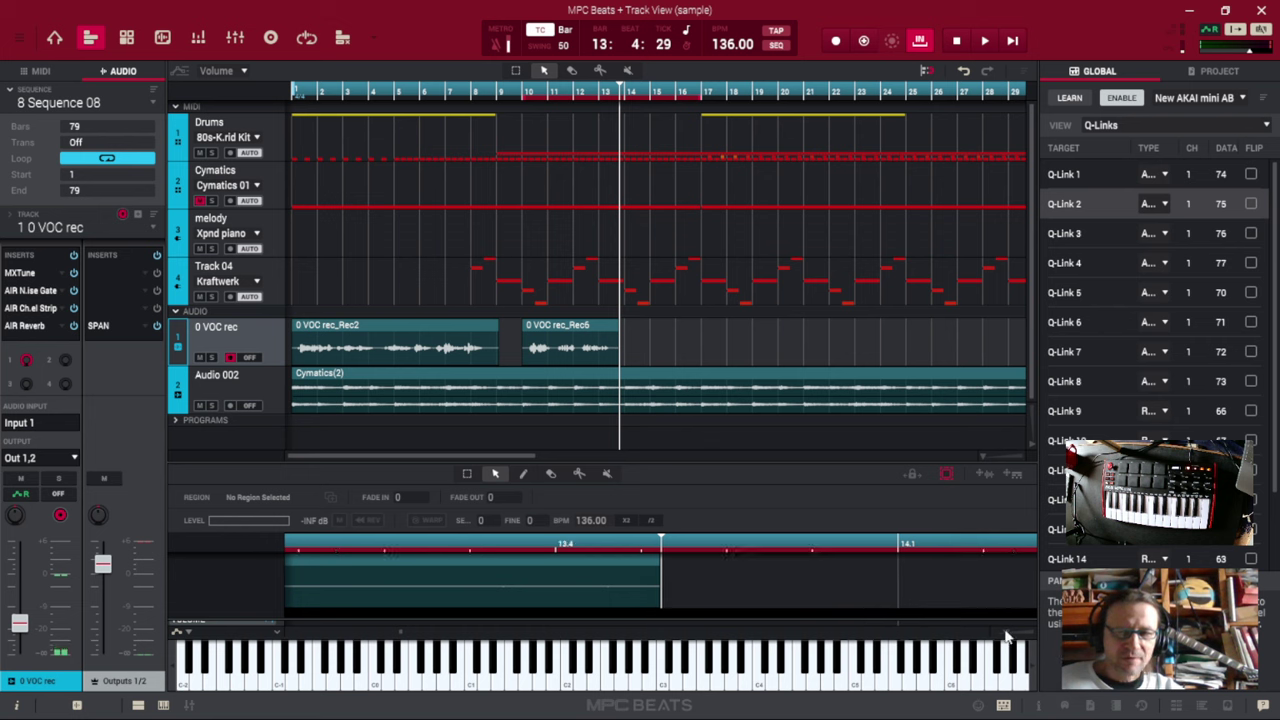
{"action": "scroll", "coordinate": [992, 637], "scroll_direction": "down", "scroll_amount": 5}
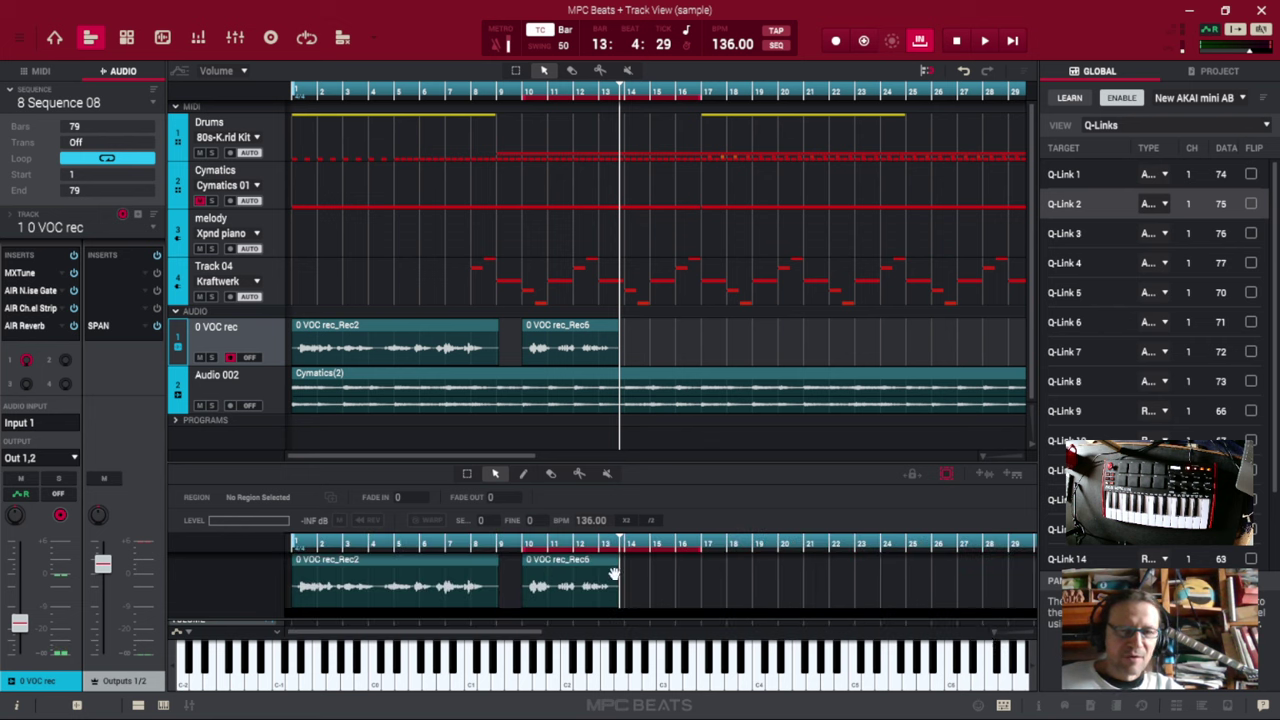
{"action": "left_click", "coordinate": [528, 545]}
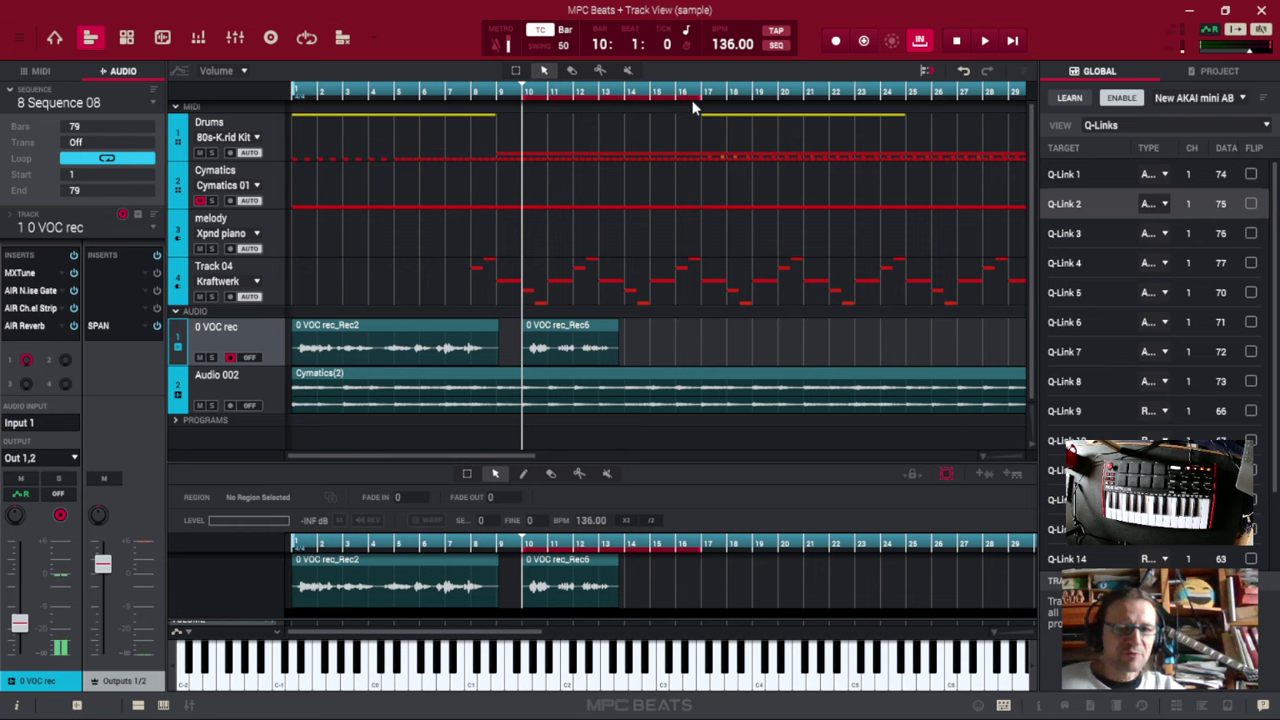
- Delete the 0 VOC rec_Rec6 region from the vocal track, keeping Punch In enabled
{"action": "left_click", "coordinate": [920, 42]}
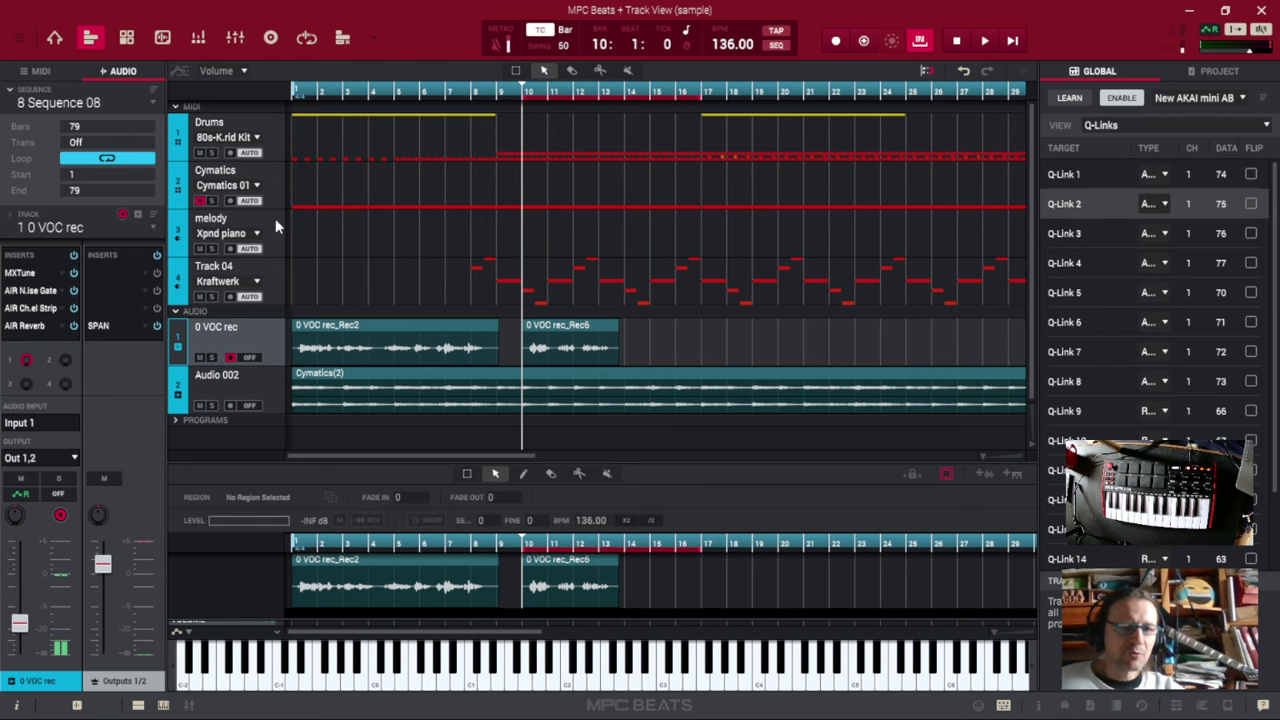
{"action": "left_click", "coordinate": [276, 222]}
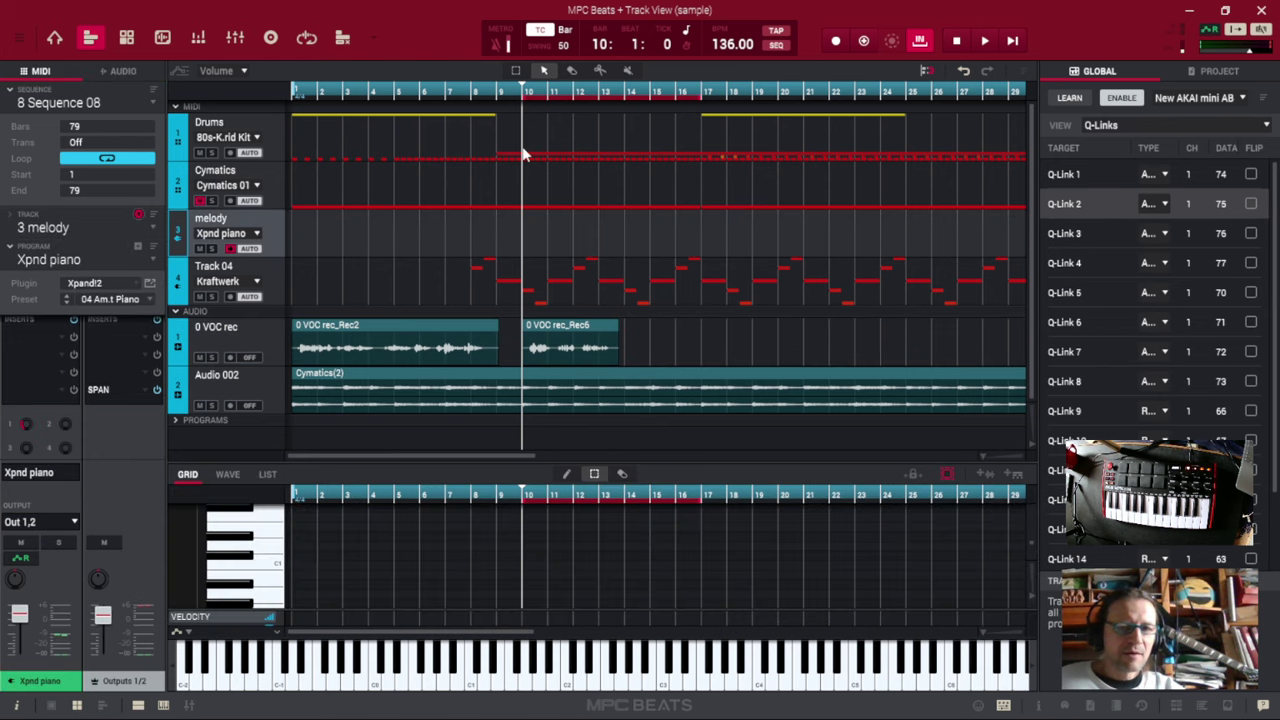
{"action": "left_click", "coordinate": [555, 328]}
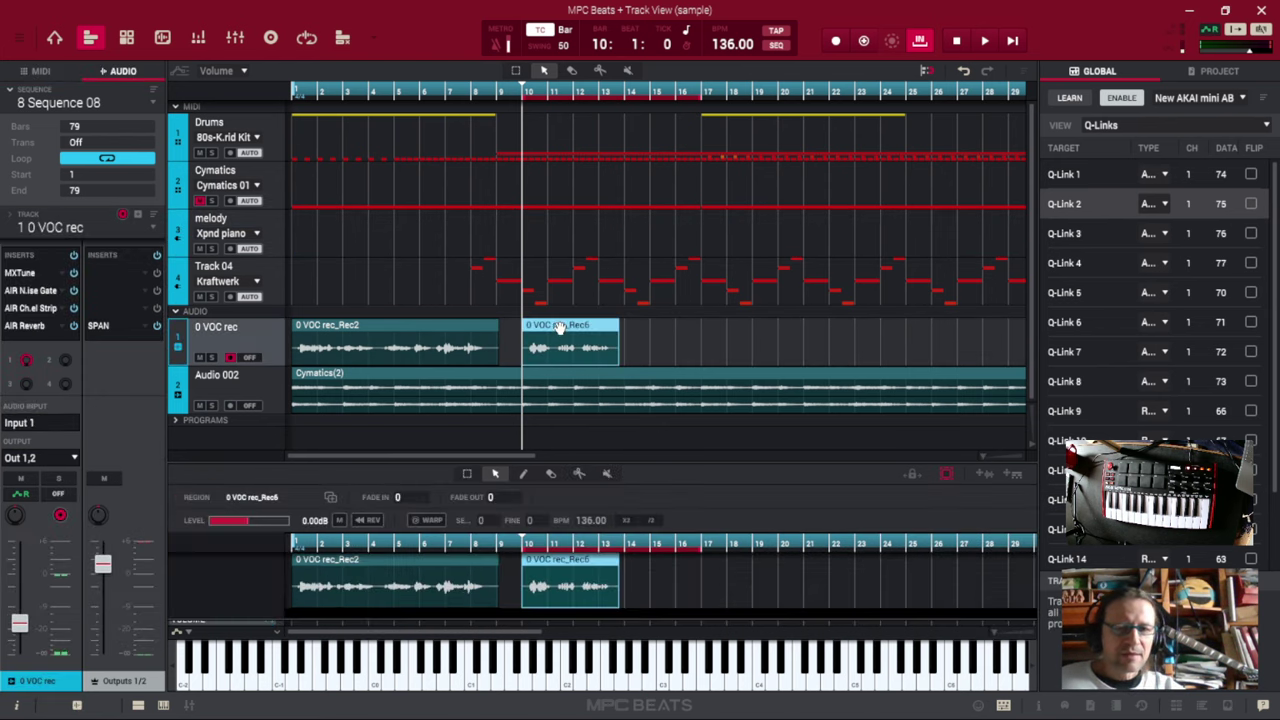
{"action": "key", "text": "Delete"}
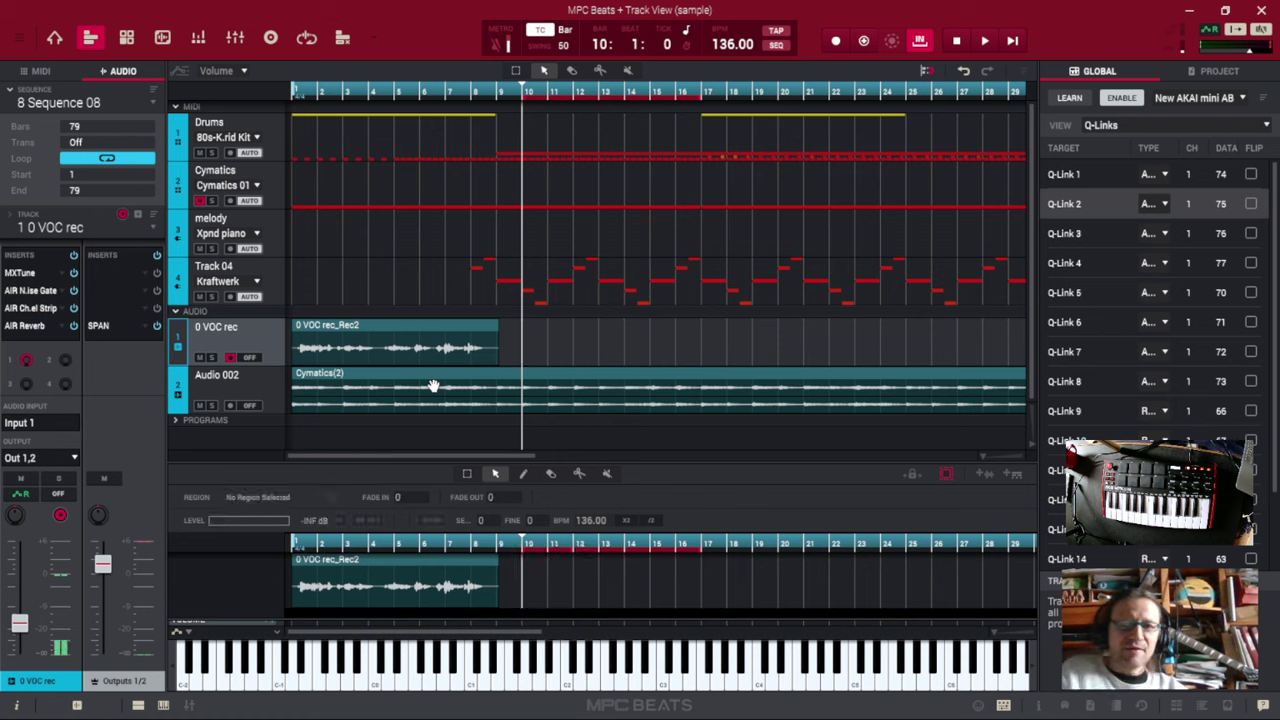
- Place the playhead at bar 8, select the melody track, and mute the Cymatics track
{"action": "left_click", "coordinate": [475, 91]}
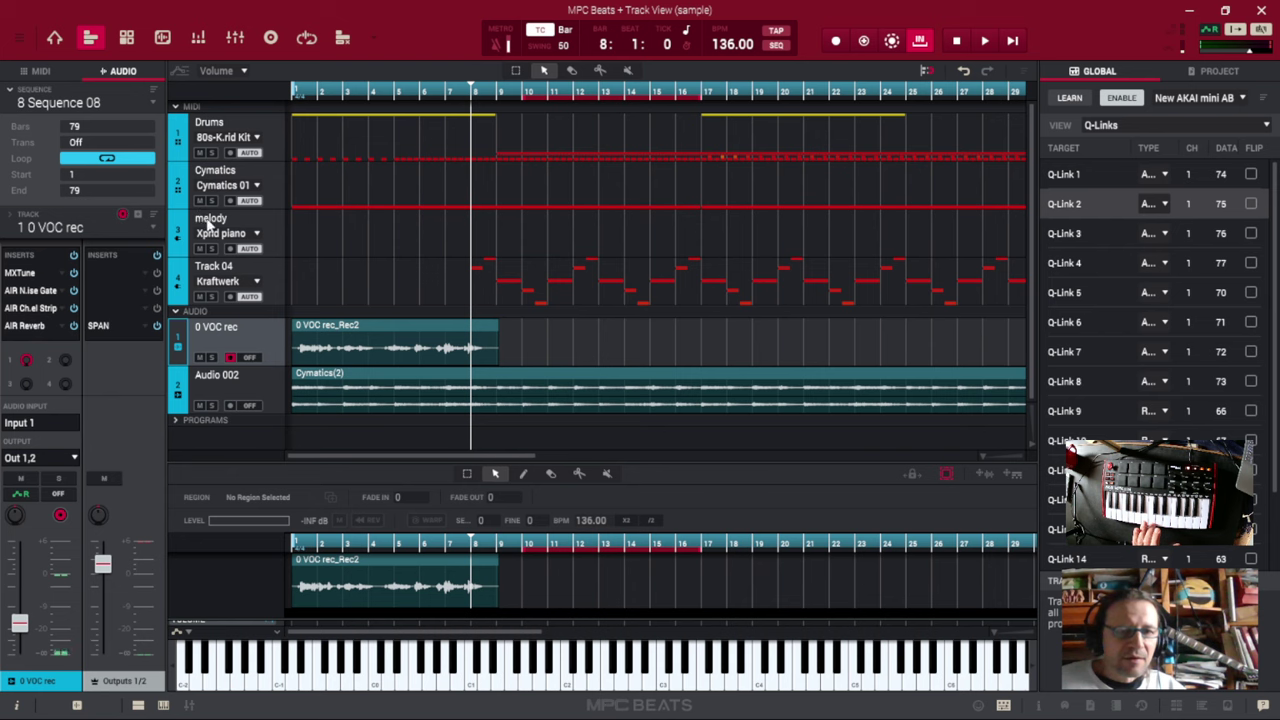
{"action": "left_click", "coordinate": [277, 220]}
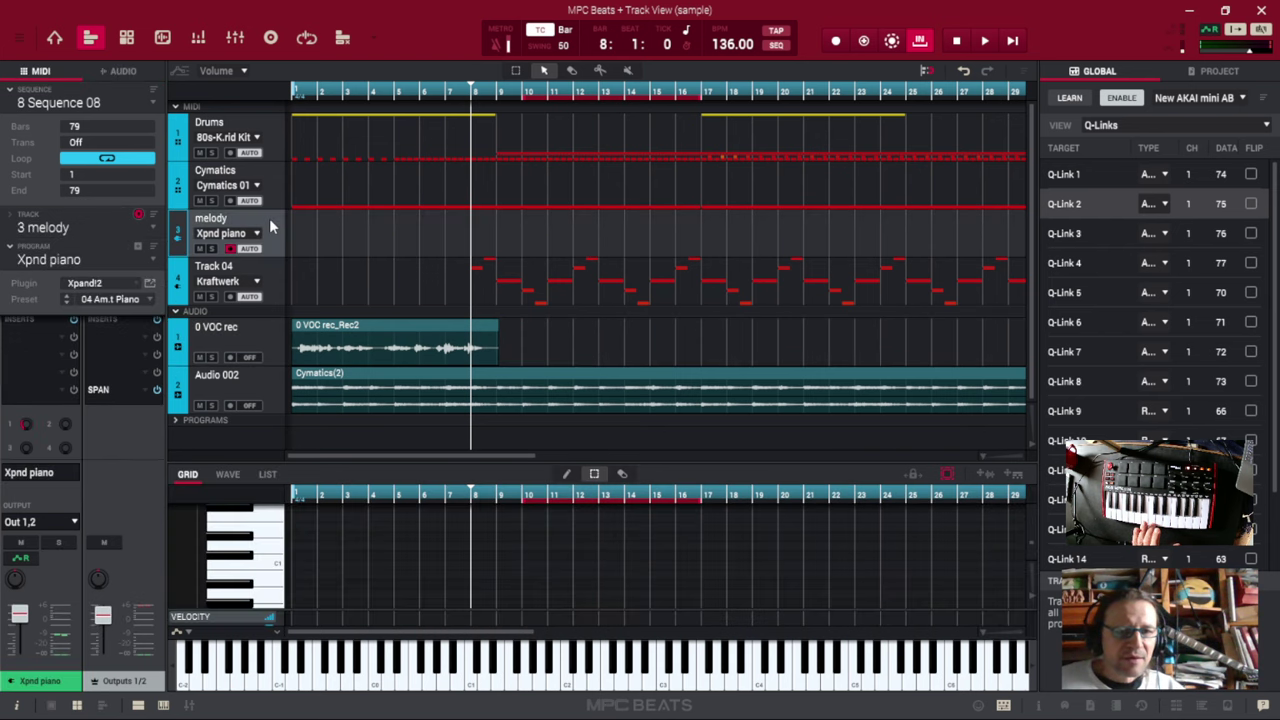
{"action": "left_click", "coordinate": [200, 200]}
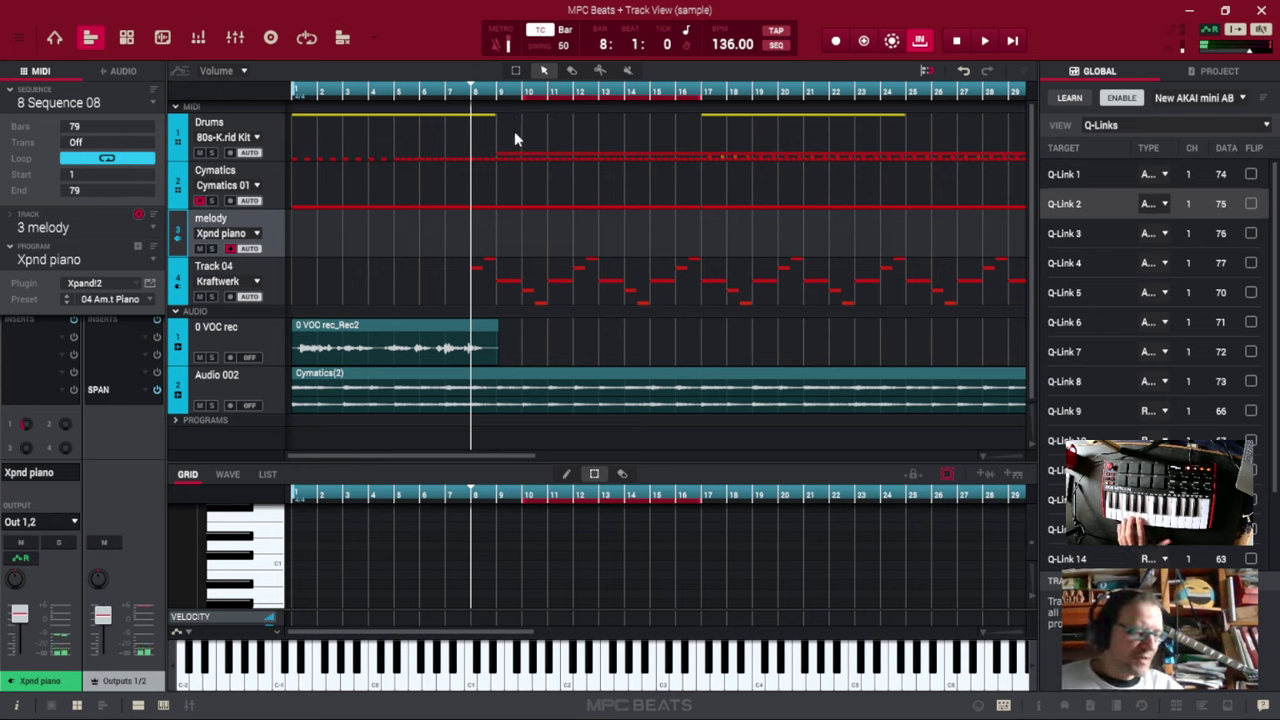
- Overdub a piano part on the melody track from bar 8 through the punch-in range, and stop at bar 19
{"action": "left_click", "coordinate": [864, 44]}
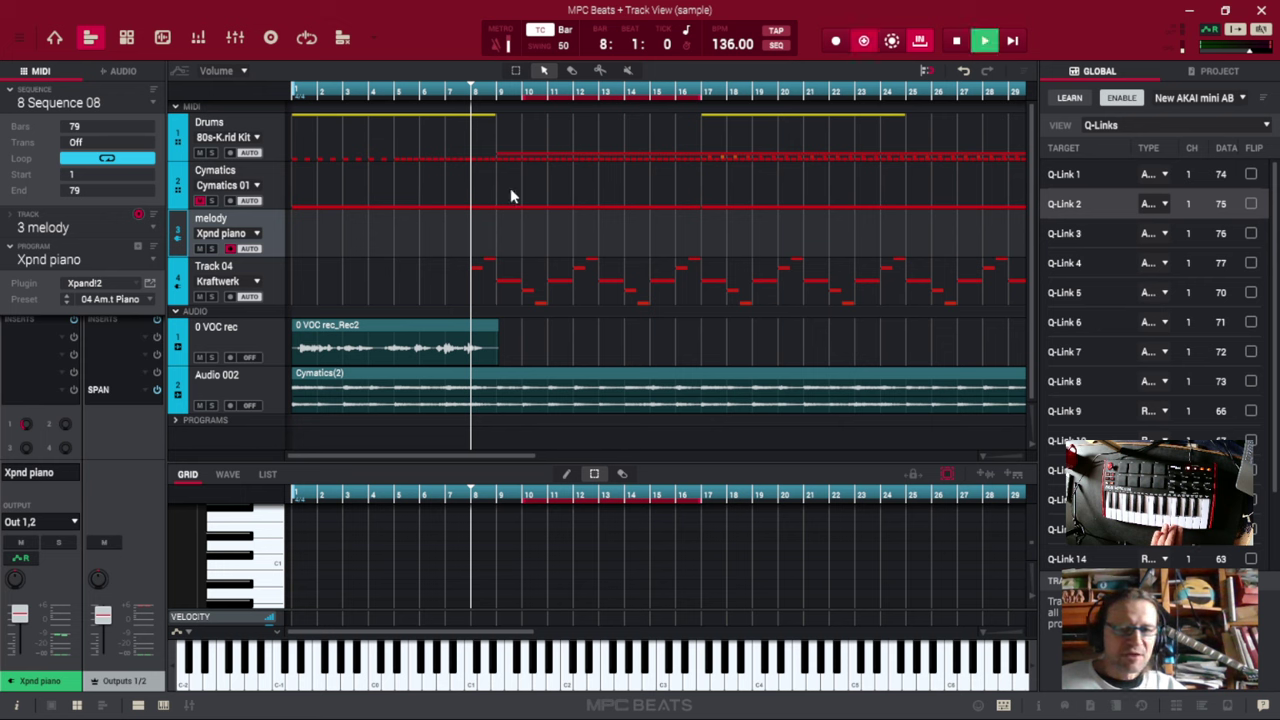
{"action": "left_click", "coordinate": [987, 42]}
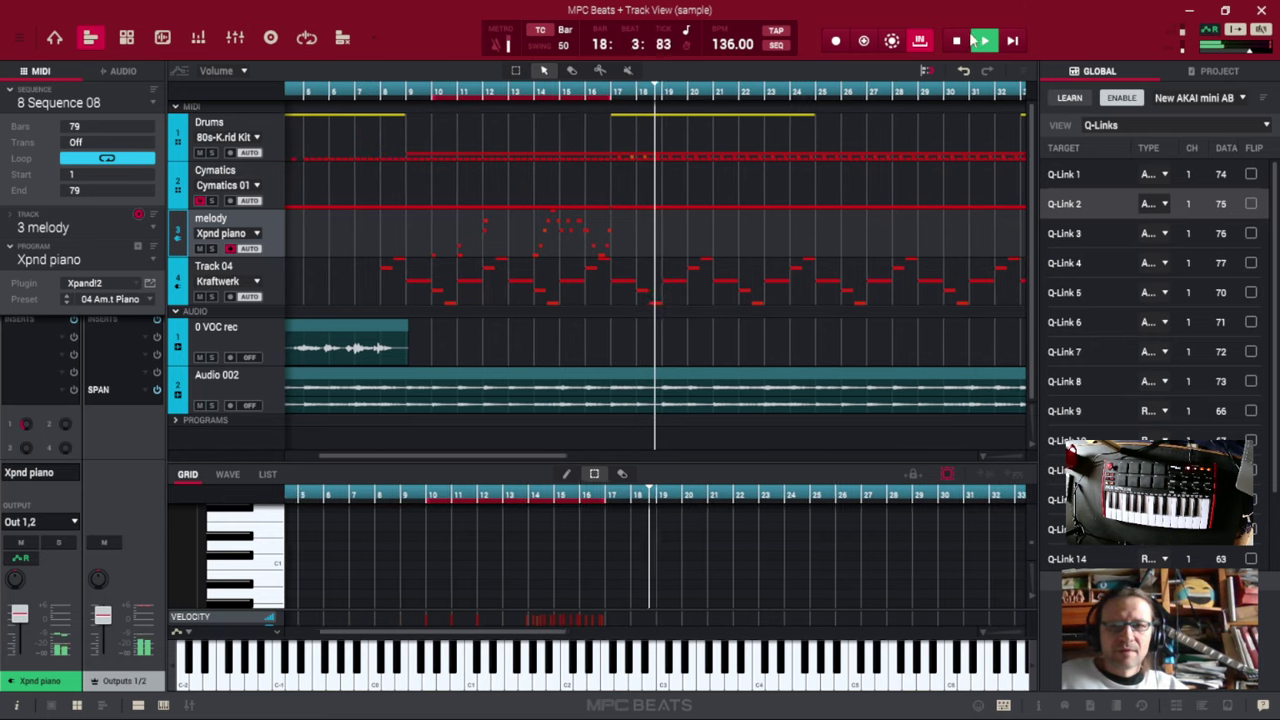
{"action": "key", "text": "space"}
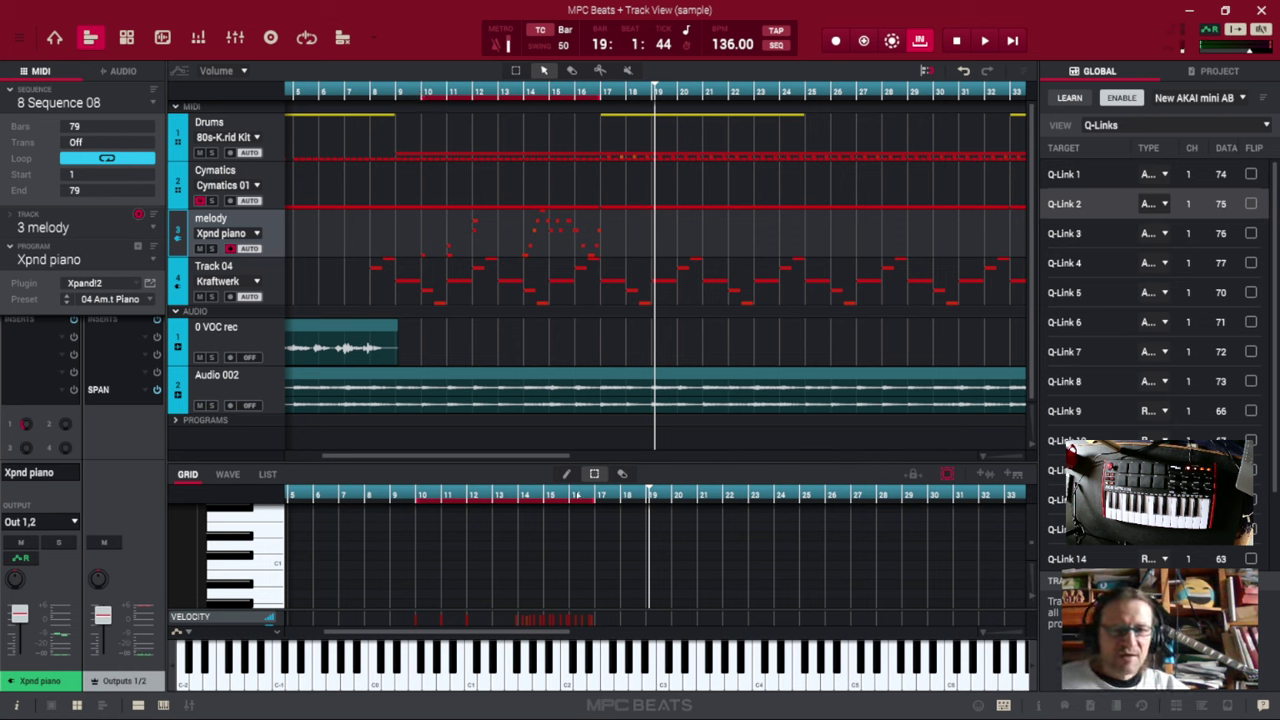
- Show the melody track's recorded notes and move the punch-in range to bars 17–24
{"action": "left_click", "coordinate": [326, 258]}
{"action": "left_click", "coordinate": [333, 229]}
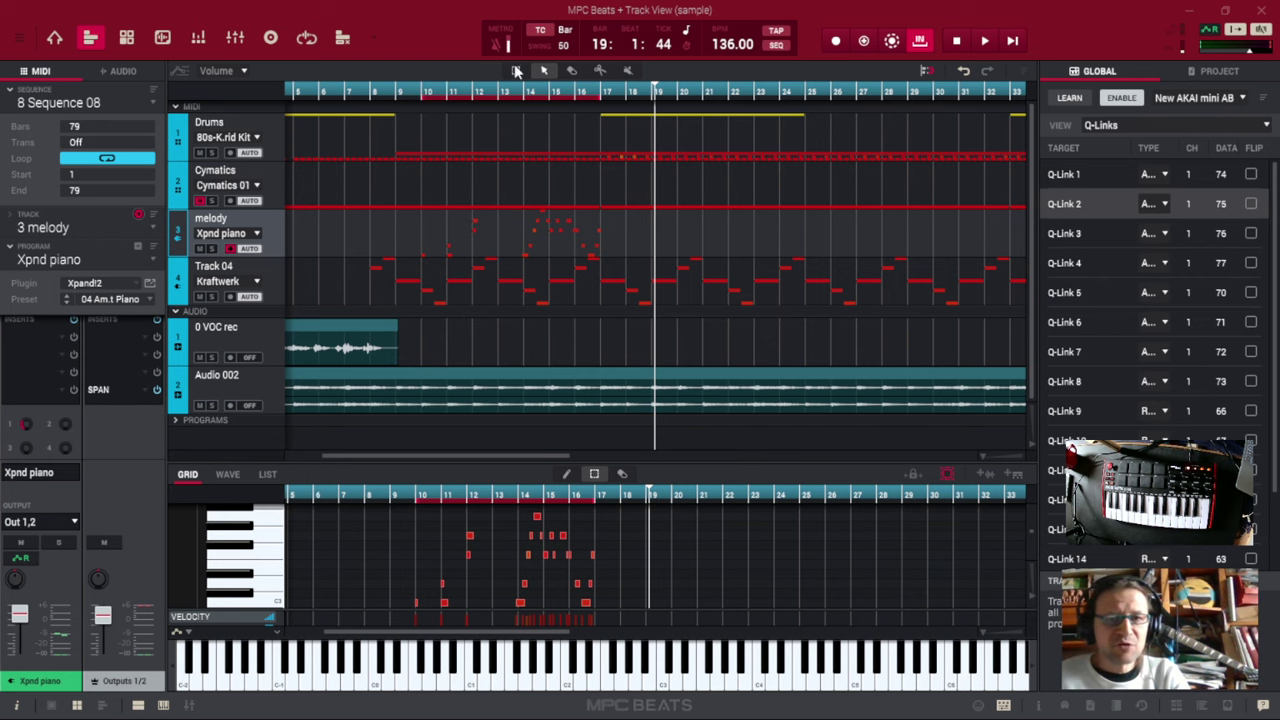
{"action": "left_click_drag", "start_coordinate": [604, 107], "coordinate": [884, 111]}
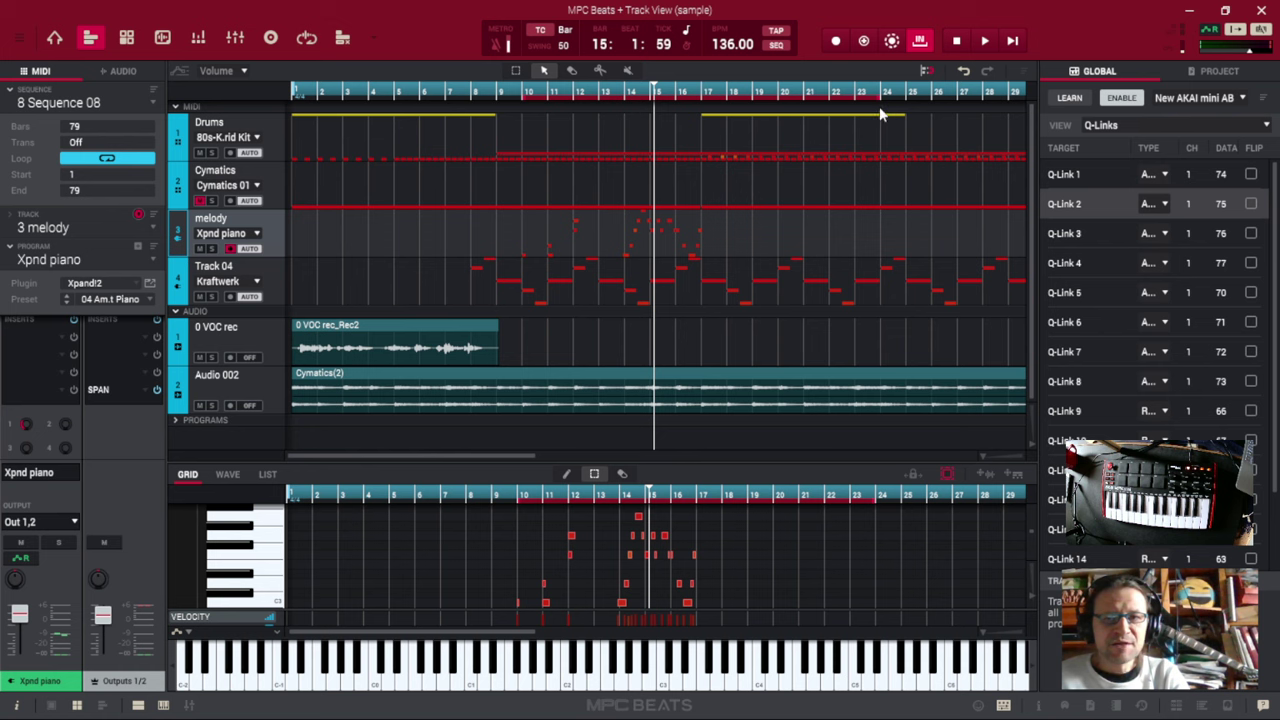
{"action": "left_click_drag", "start_coordinate": [522, 101], "coordinate": [698, 108]}
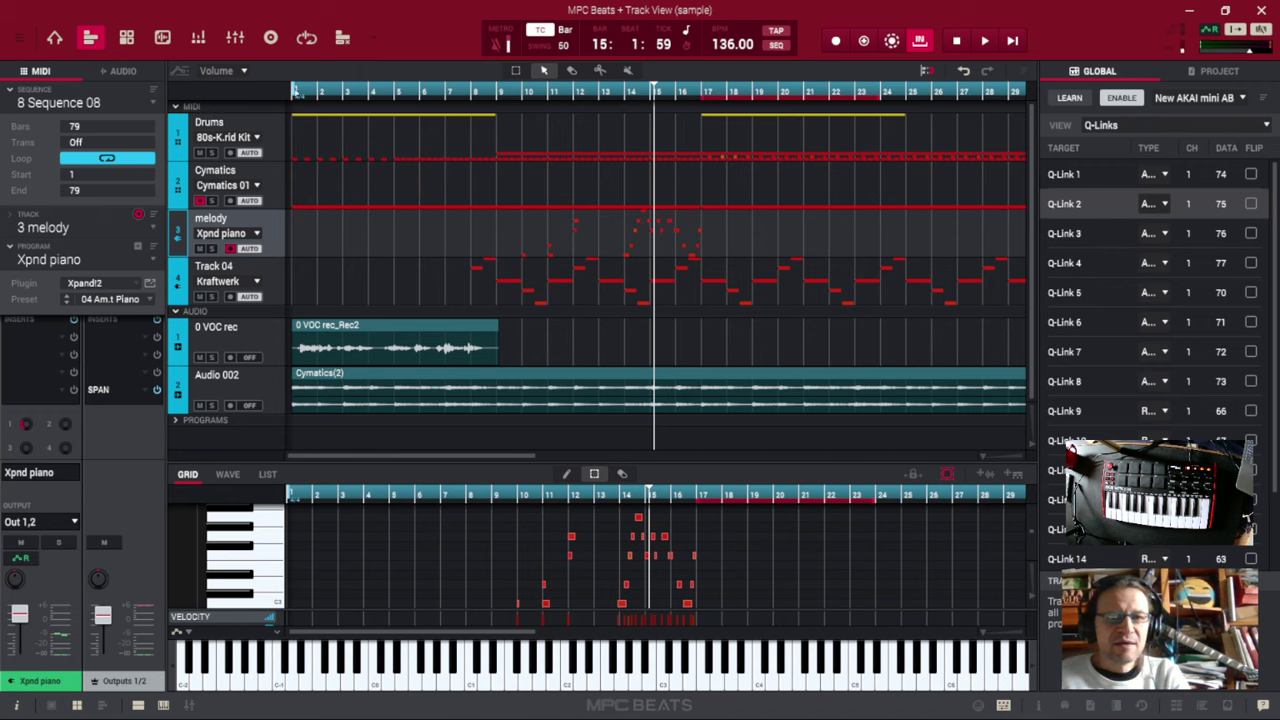
- Set the sequence loop to bars 16–26 and place the playhead at bar 24
{"action": "left_click_drag", "start_coordinate": [296, 90], "coordinate": [426, 91]}
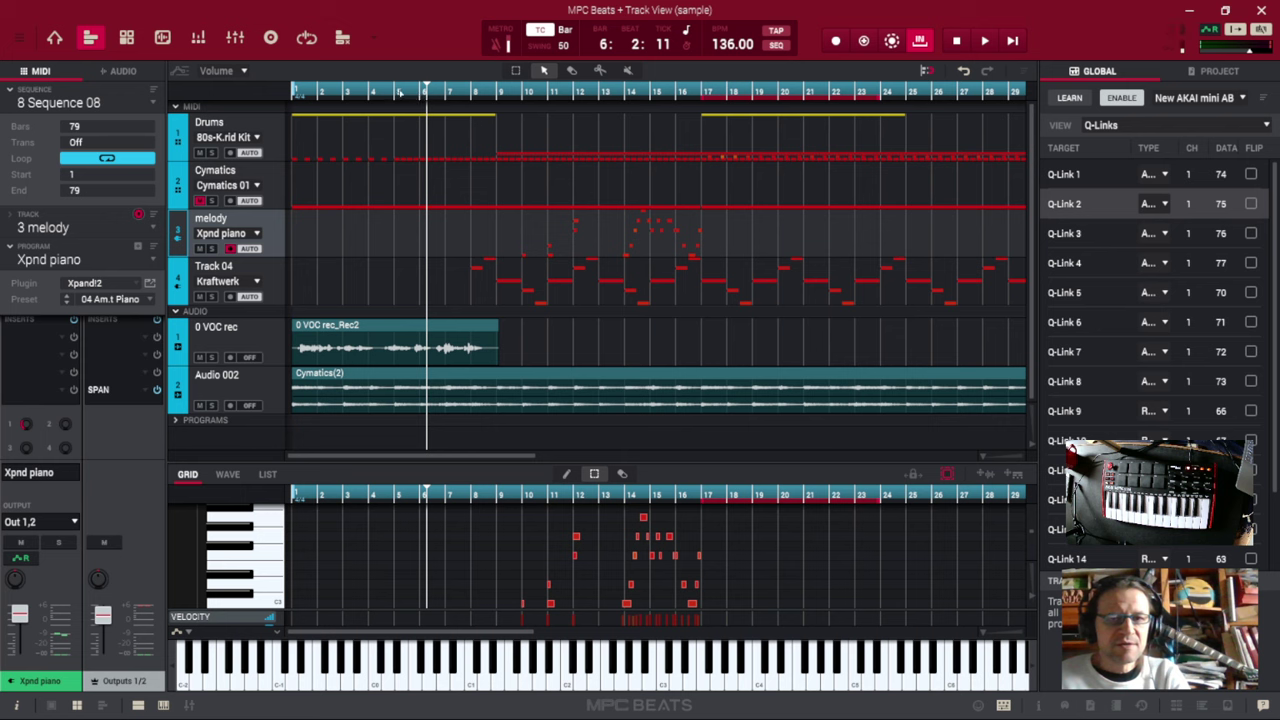
{"action": "left_click_drag", "start_coordinate": [297, 91], "coordinate": [674, 110]}
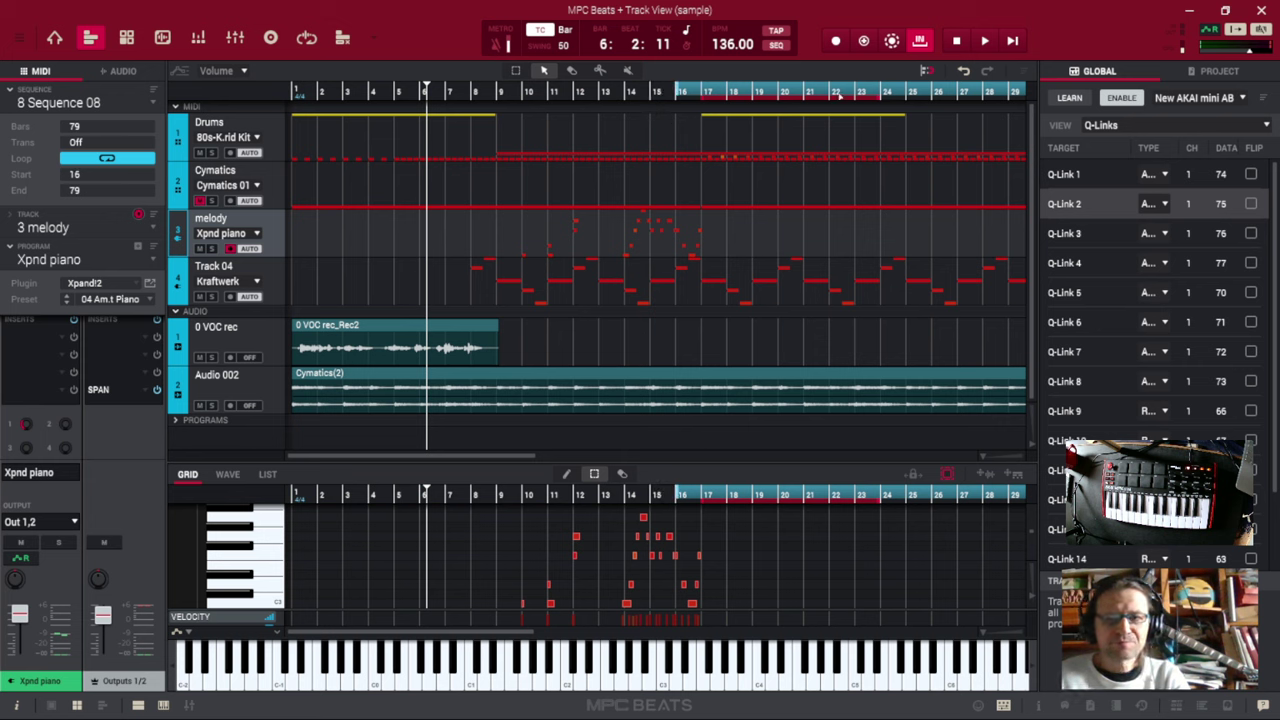
{"action": "mouse_move", "coordinate": [123, 185]}
{"action": "left_mouse_down"}
{"action": "mouse_move", "coordinate": [123, 210]}
{"action": "mouse_move", "coordinate": [123, 192]}
{"action": "left_mouse_up"}
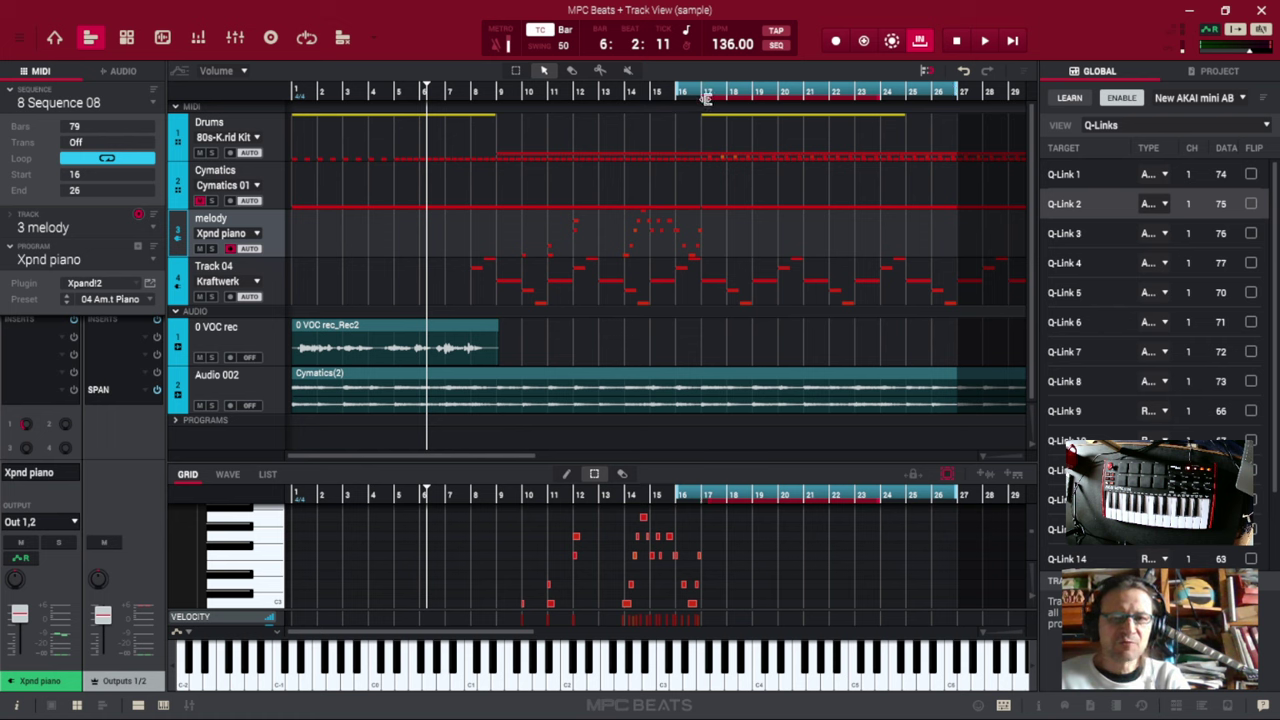
{"action": "left_click", "coordinate": [880, 100]}
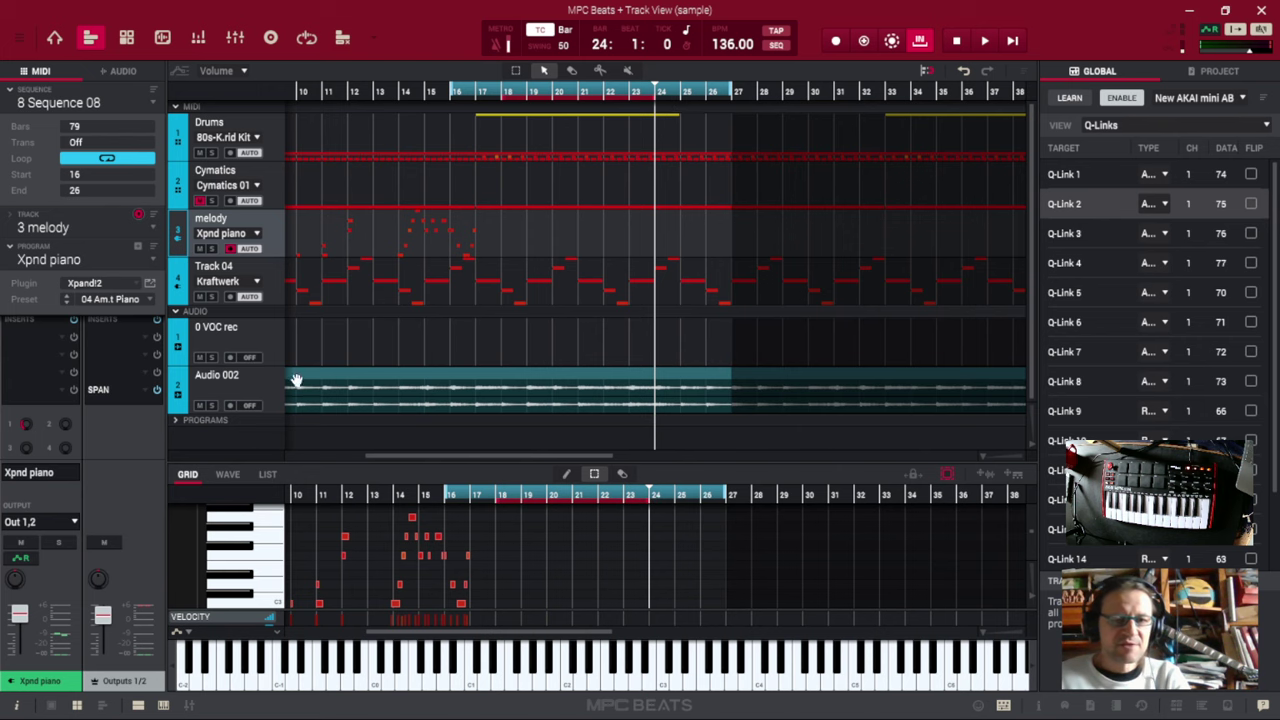
- Select the 0 VOC rec audio track and set the sequence loop to bars 25–32
{"action": "left_click", "coordinate": [274, 336]}
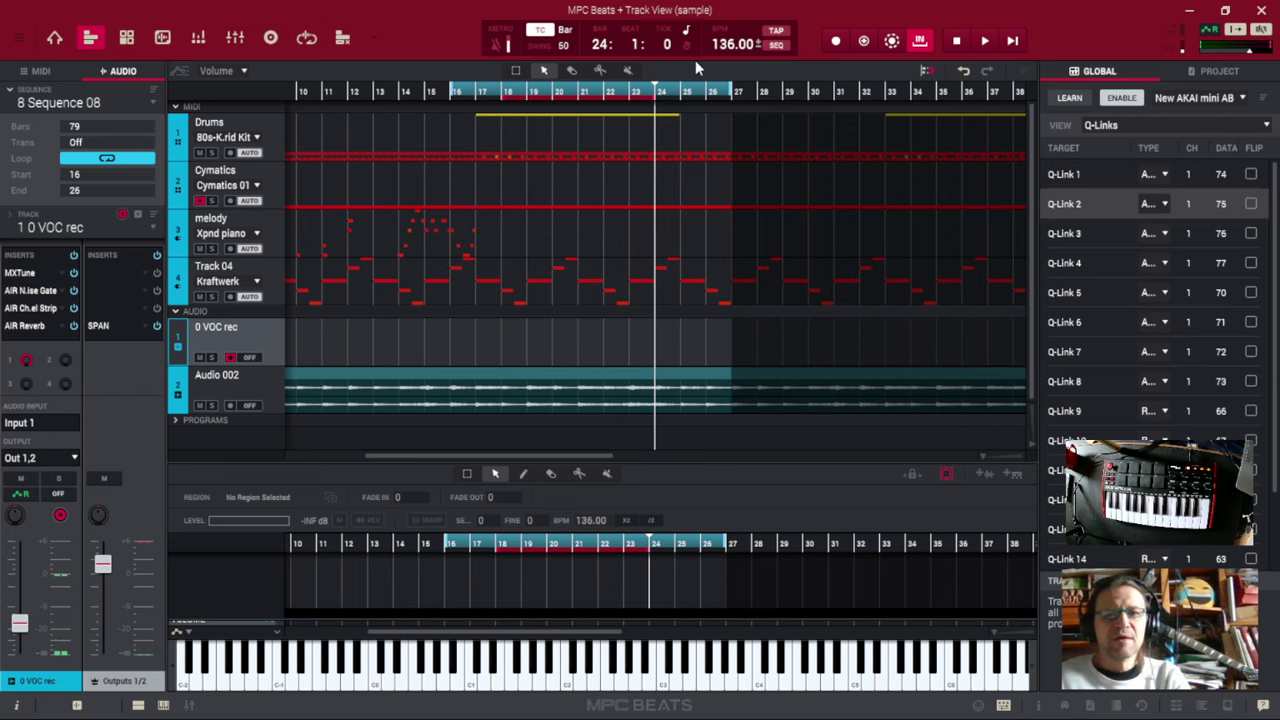
{"action": "left_click_drag", "start_coordinate": [735, 90], "coordinate": [885, 90]}
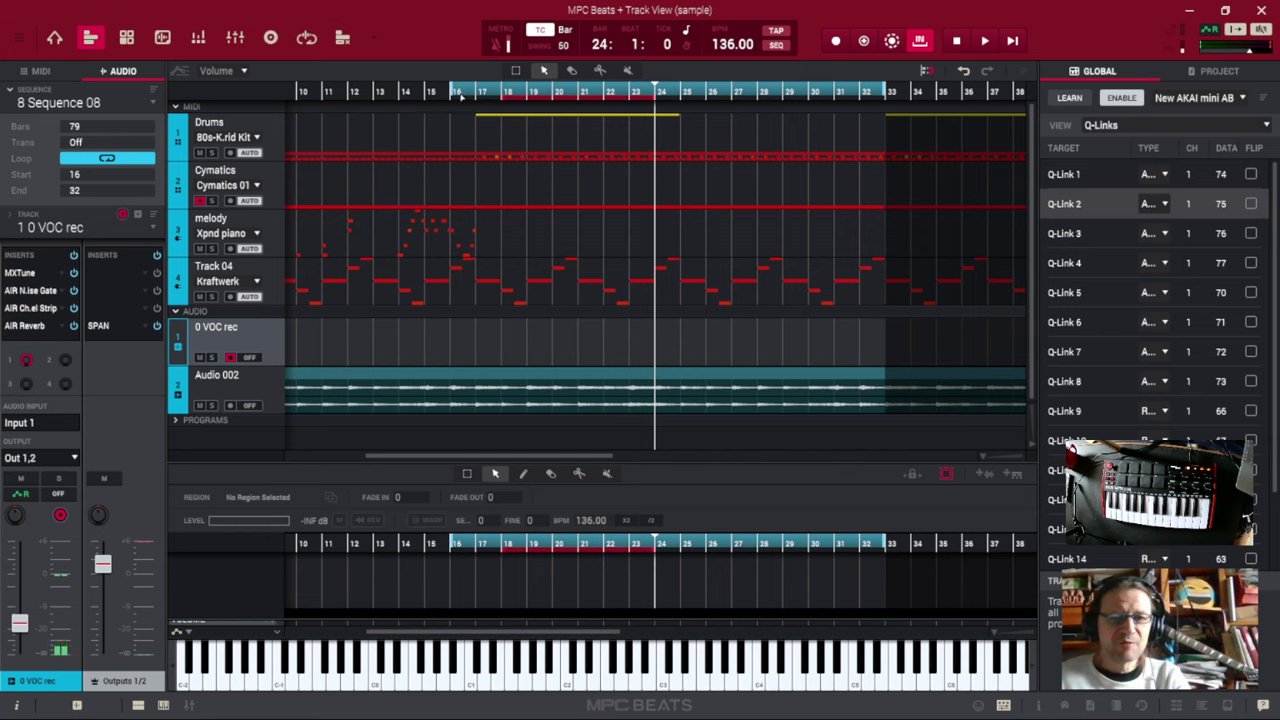
{"action": "left_click_drag", "start_coordinate": [452, 91], "coordinate": [676, 94]}
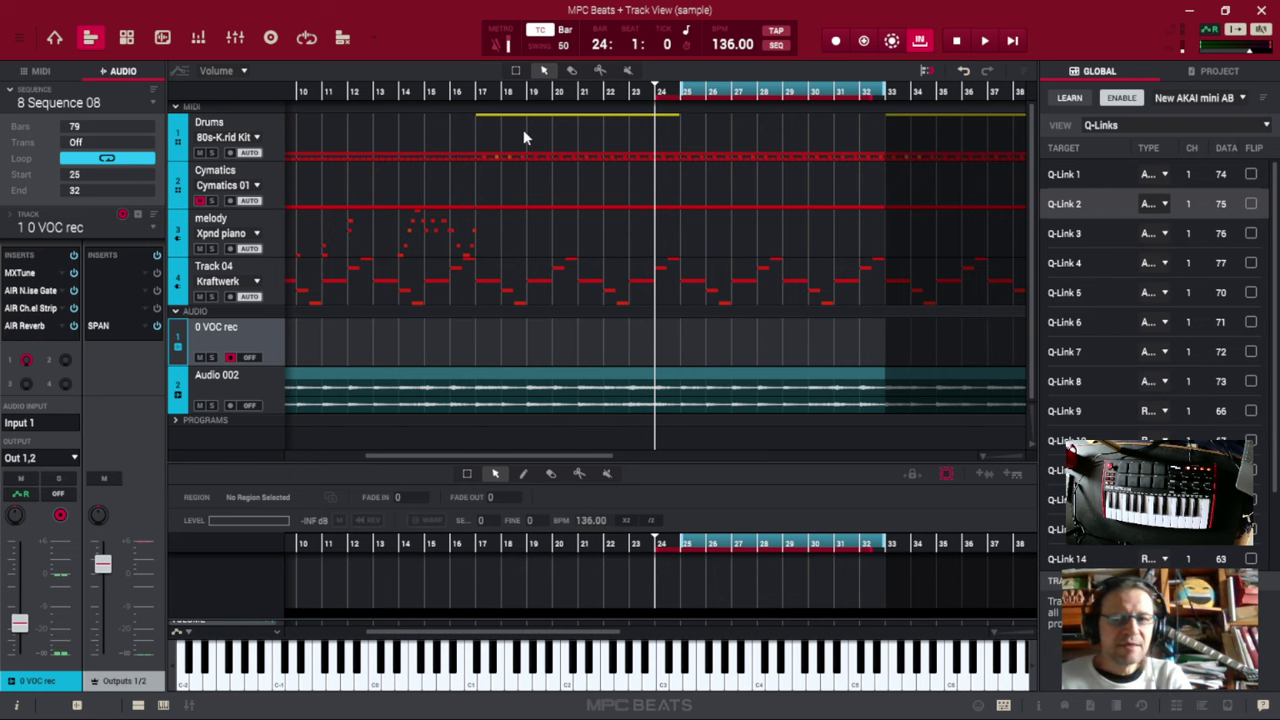
- Look through the arrangement to its end, return to bar 1, and select the 0 VOC rec_Rec2 region
{"action": "left_click_drag", "start_coordinate": [446, 456], "coordinate": [845, 475]}
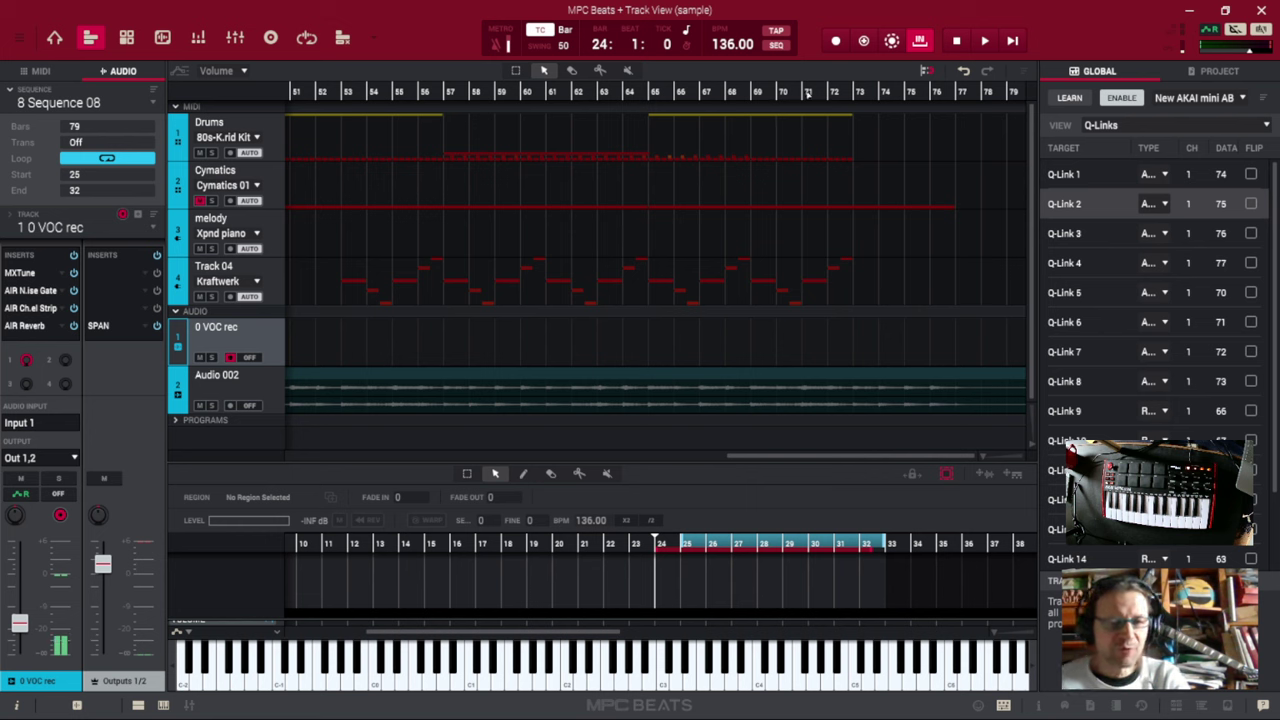
{"action": "left_click_drag", "start_coordinate": [568, 636], "coordinate": [378, 628]}
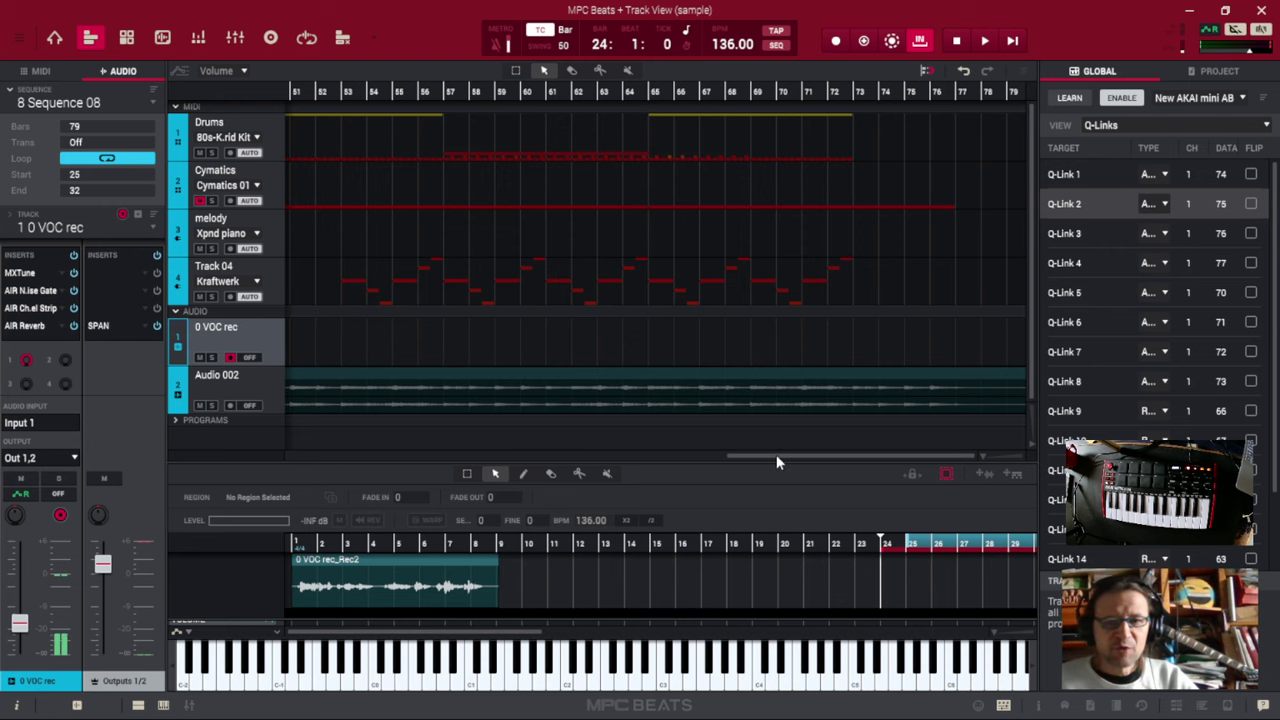
{"action": "left_click_drag", "start_coordinate": [776, 454], "coordinate": [314, 448]}
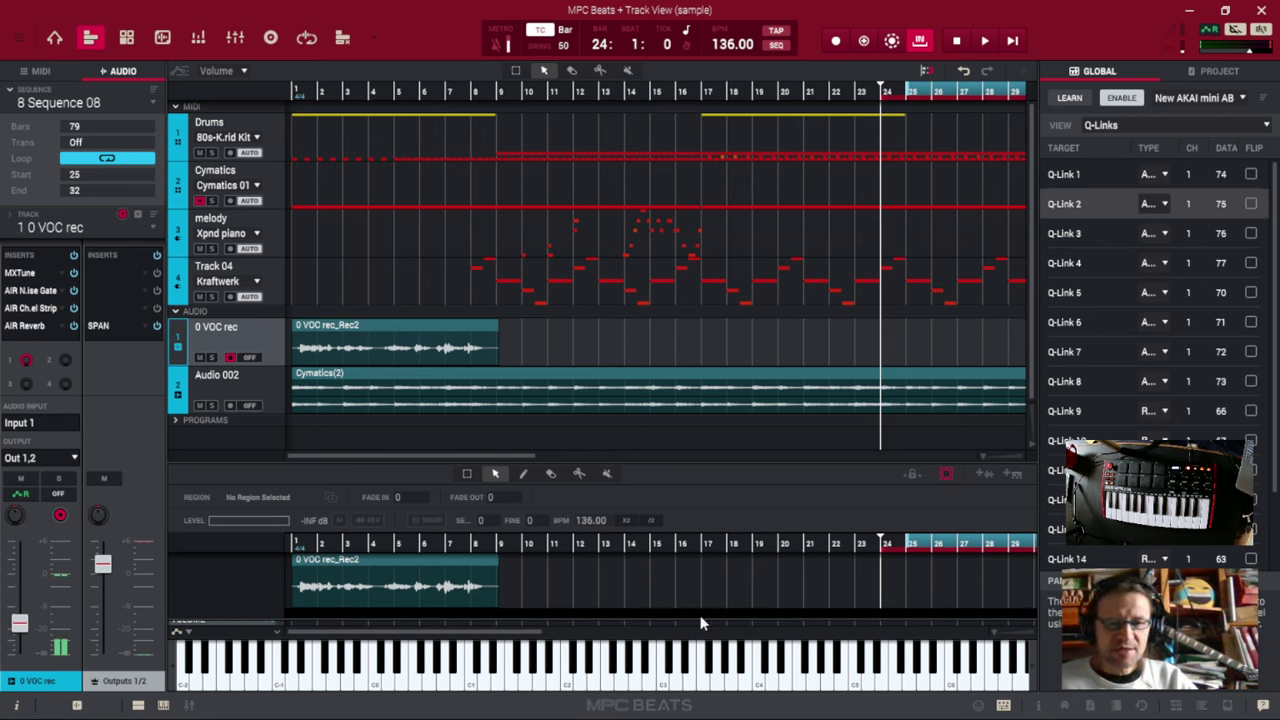
{"action": "left_click", "coordinate": [412, 569]}
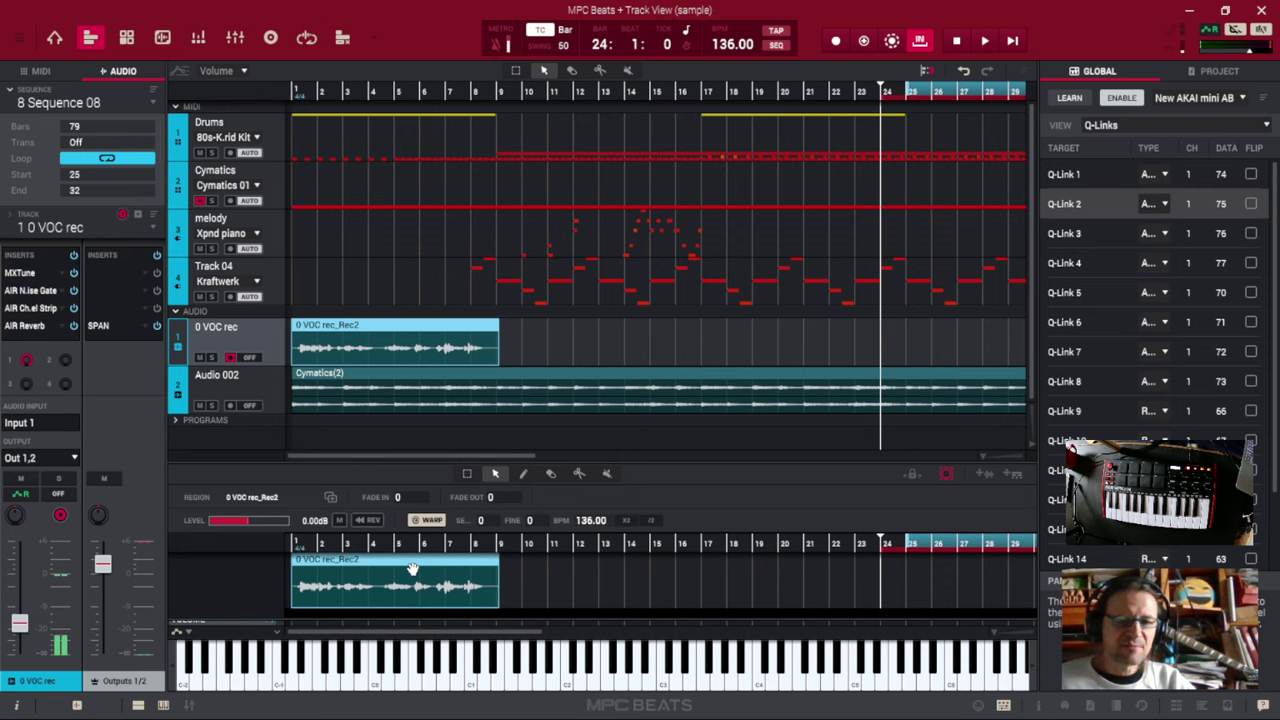
- Switch to Main Mode and place the 0 VOC rec_Rec2 project sample on the vocal track at bar 13
{"action": "left_click", "coordinate": [52, 42]}
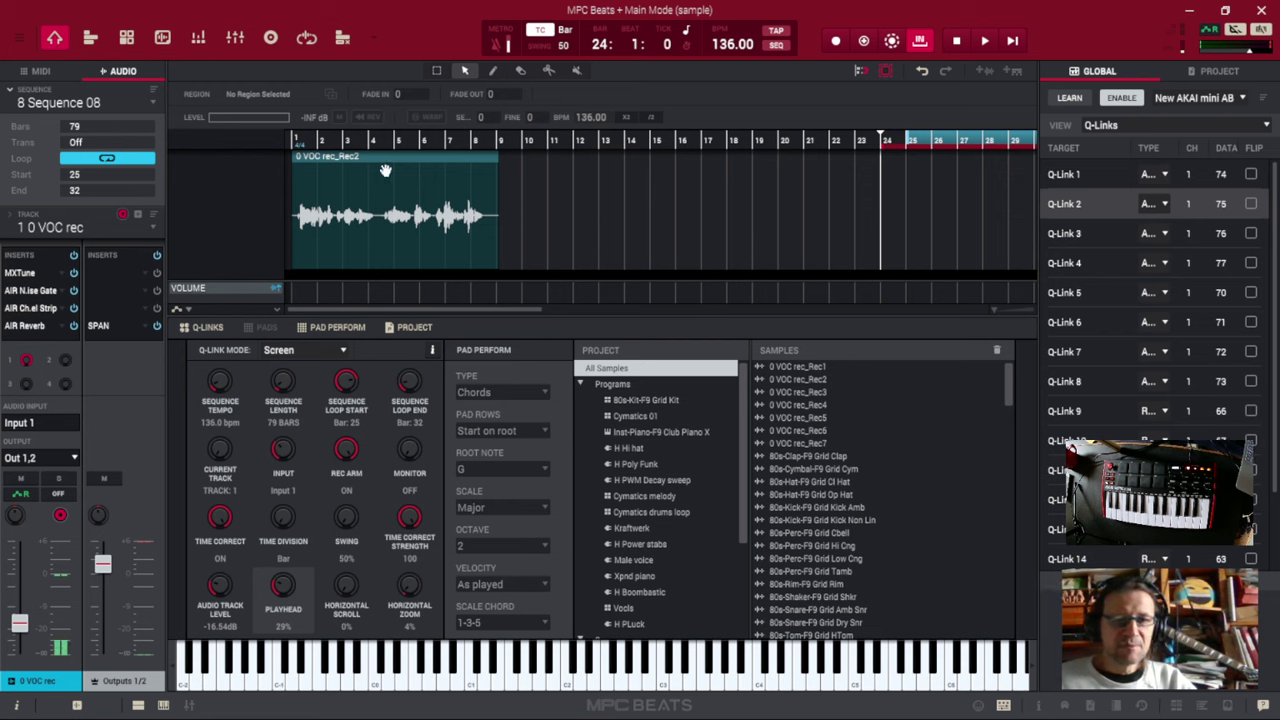
{"action": "left_click", "coordinate": [812, 381]}
{"action": "left_click_drag", "start_coordinate": [815, 382], "coordinate": [590, 209]}
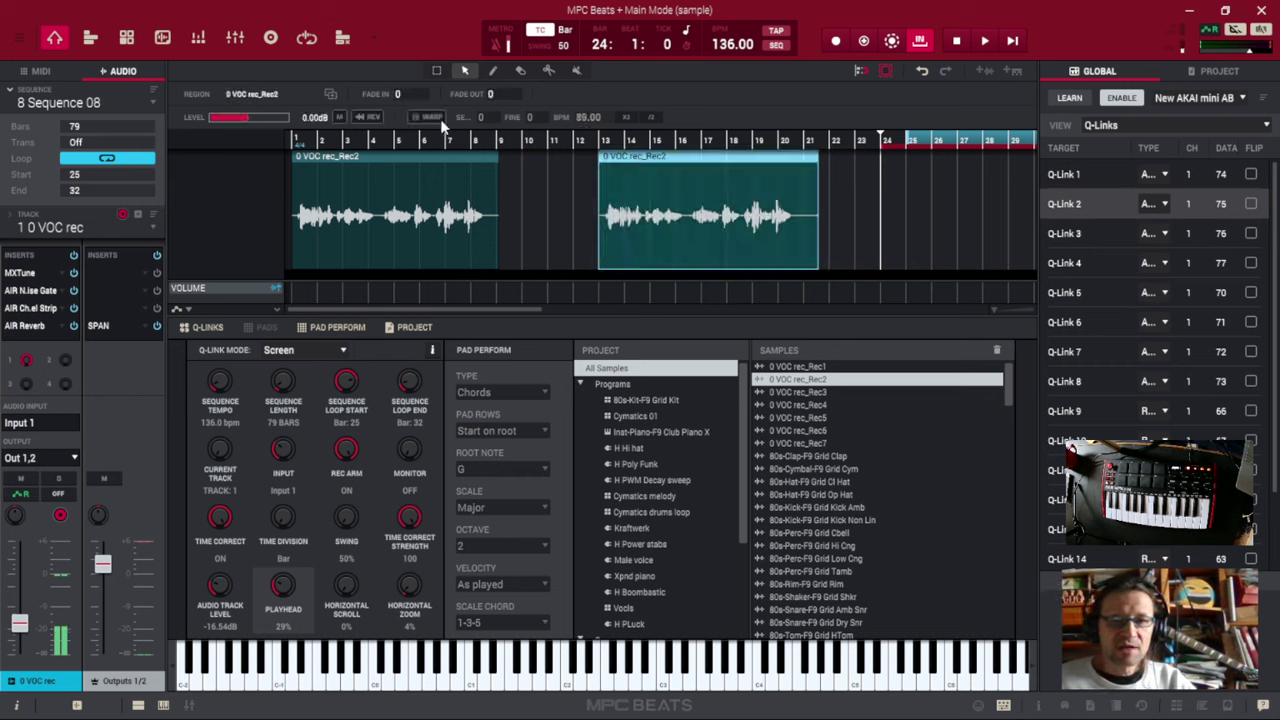
- Turn off timing correction and split the vocal region starting at bar 1 partway through bar 5
{"action": "left_click", "coordinate": [548, 70]}
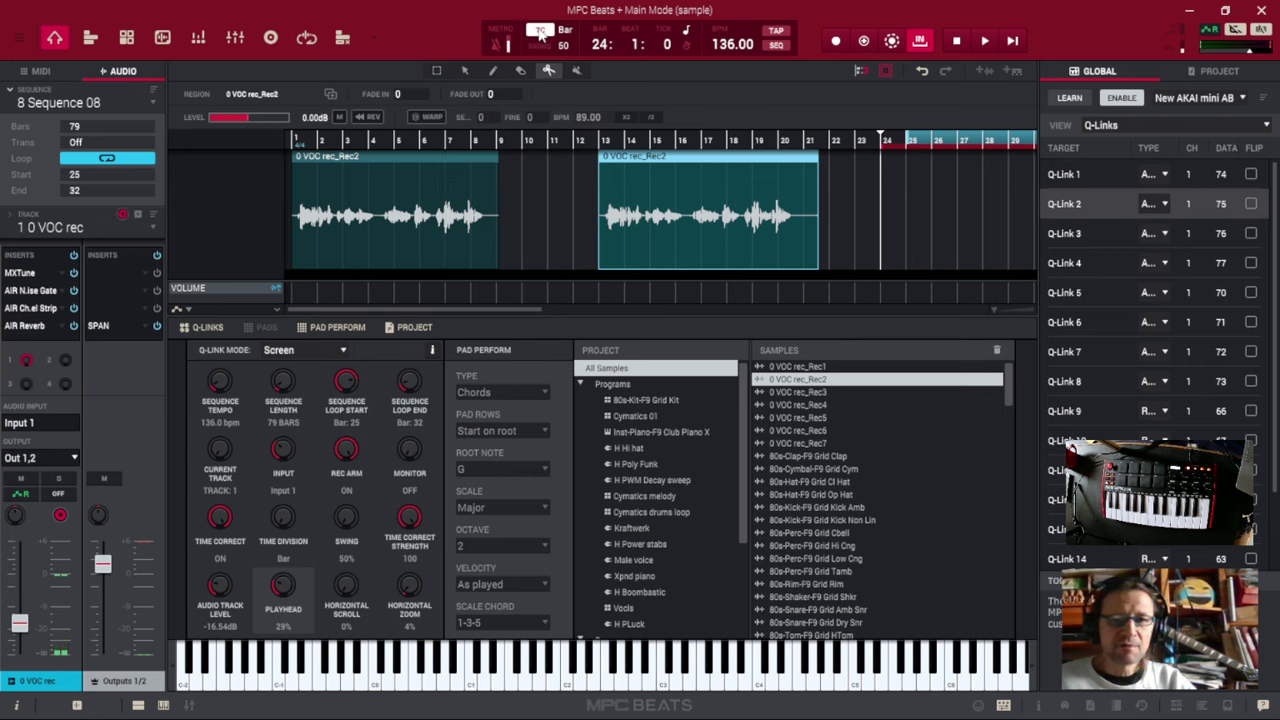
{"action": "key", "text": "t"}
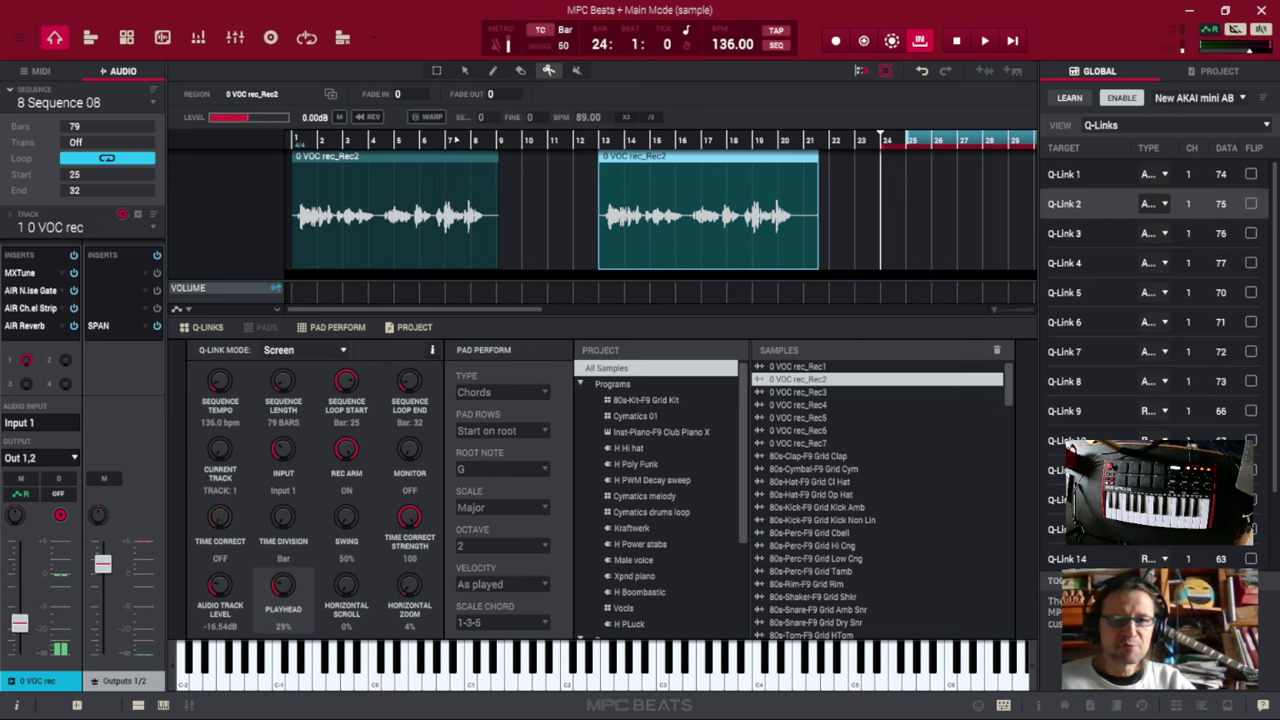
{"action": "left_click", "coordinate": [412, 170]}
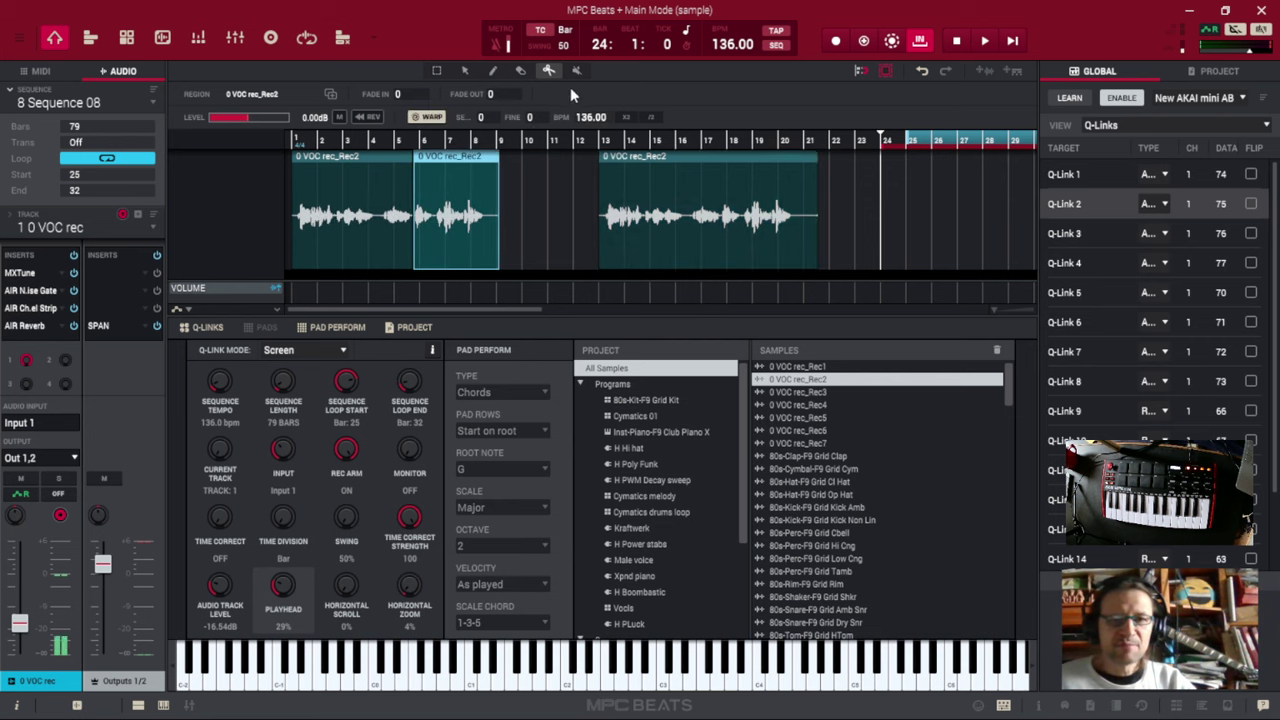
- Erase the second part of the split vocal region and the copy at bar 13, and return to the selection tool
{"action": "left_click", "coordinate": [520, 71]}
{"action": "left_click", "coordinate": [467, 168]}
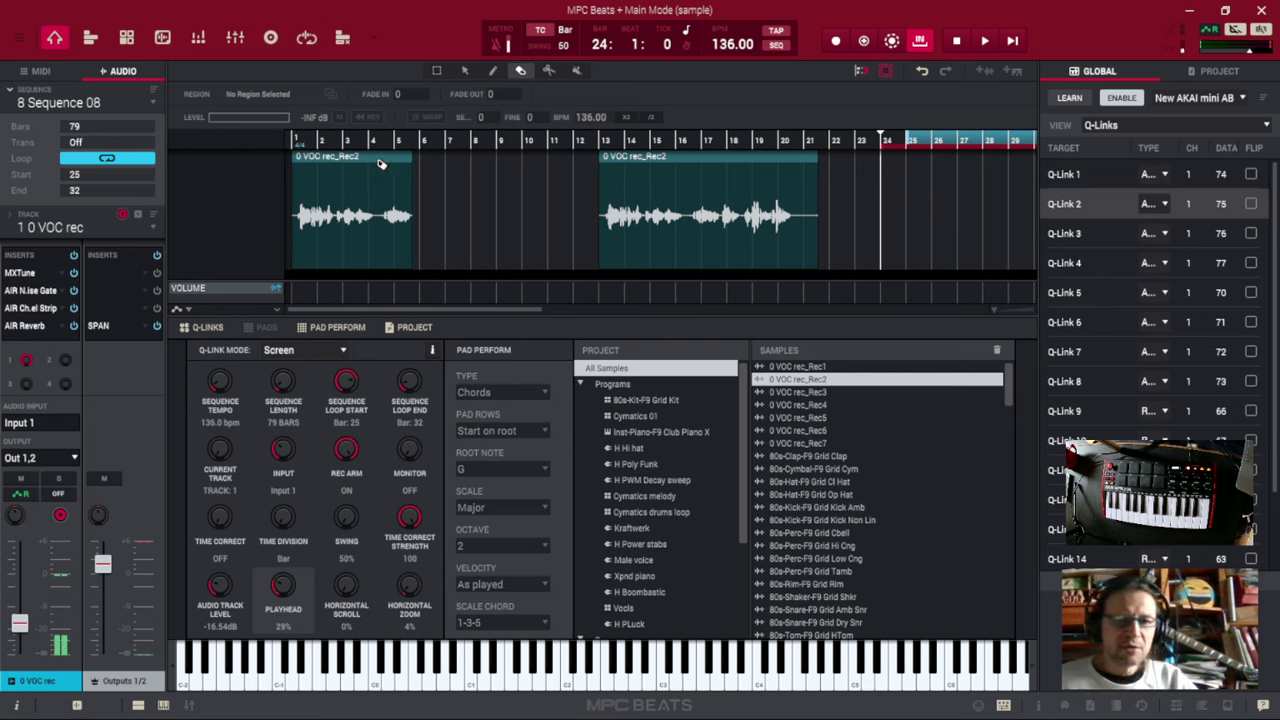
{"action": "left_click", "coordinate": [670, 167]}
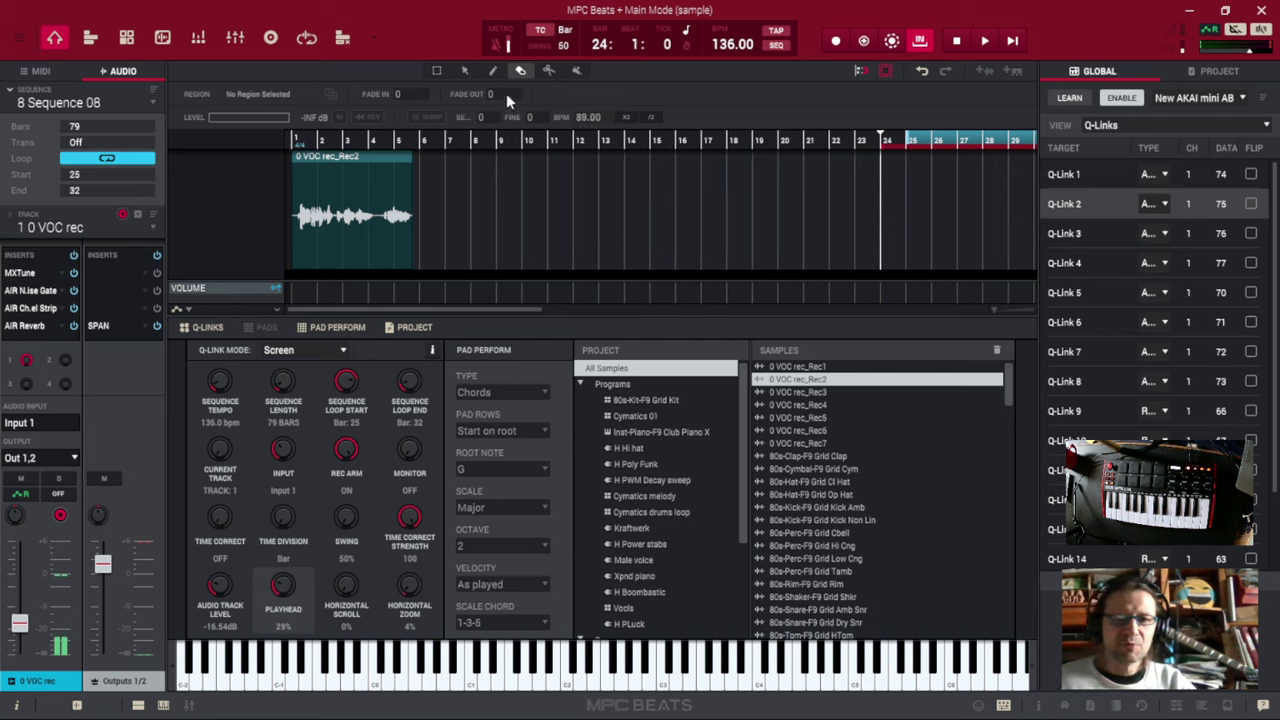
{"action": "left_click", "coordinate": [465, 71]}
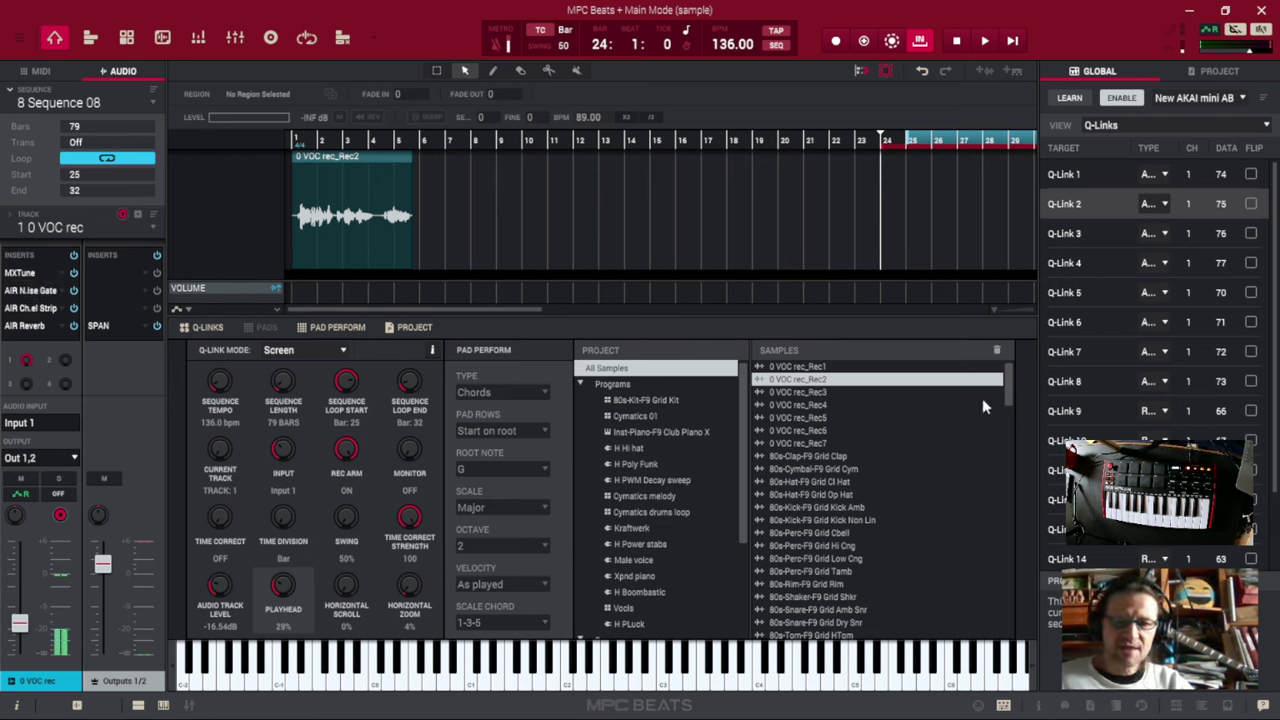
{"action": "double_click", "coordinate": [42, 228]}
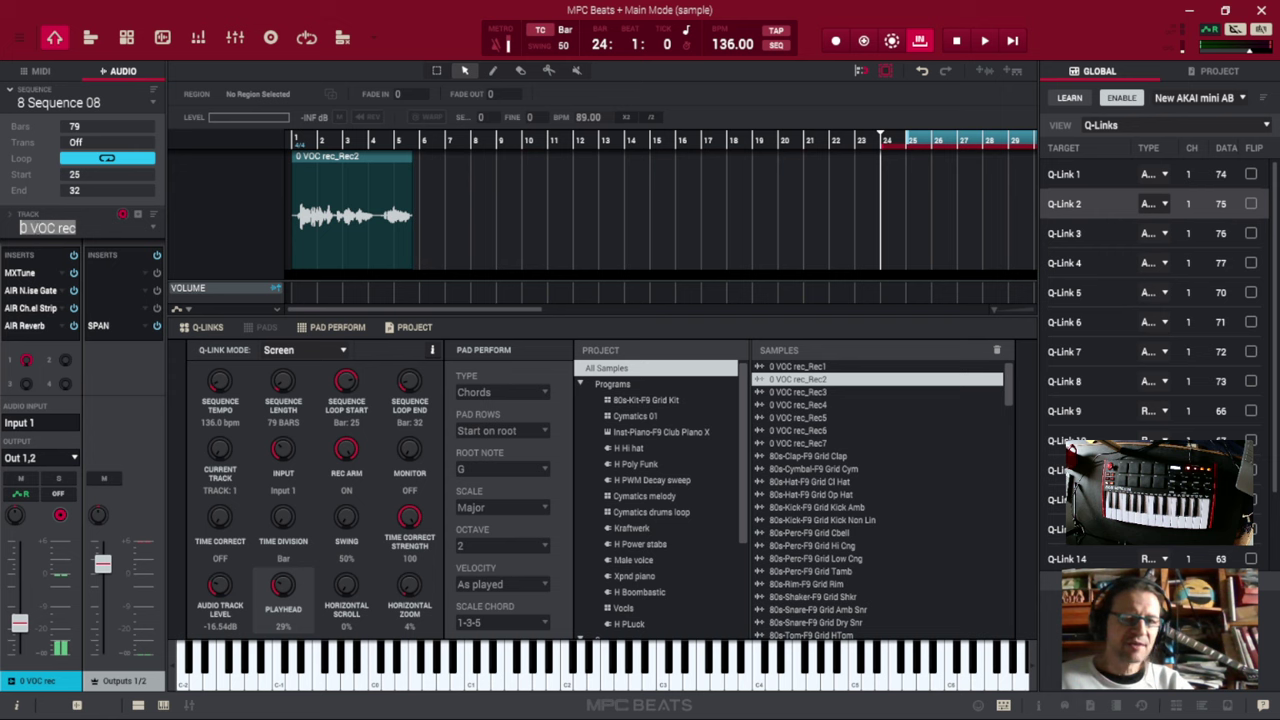
{"action": "left_click", "coordinate": [77, 228]}
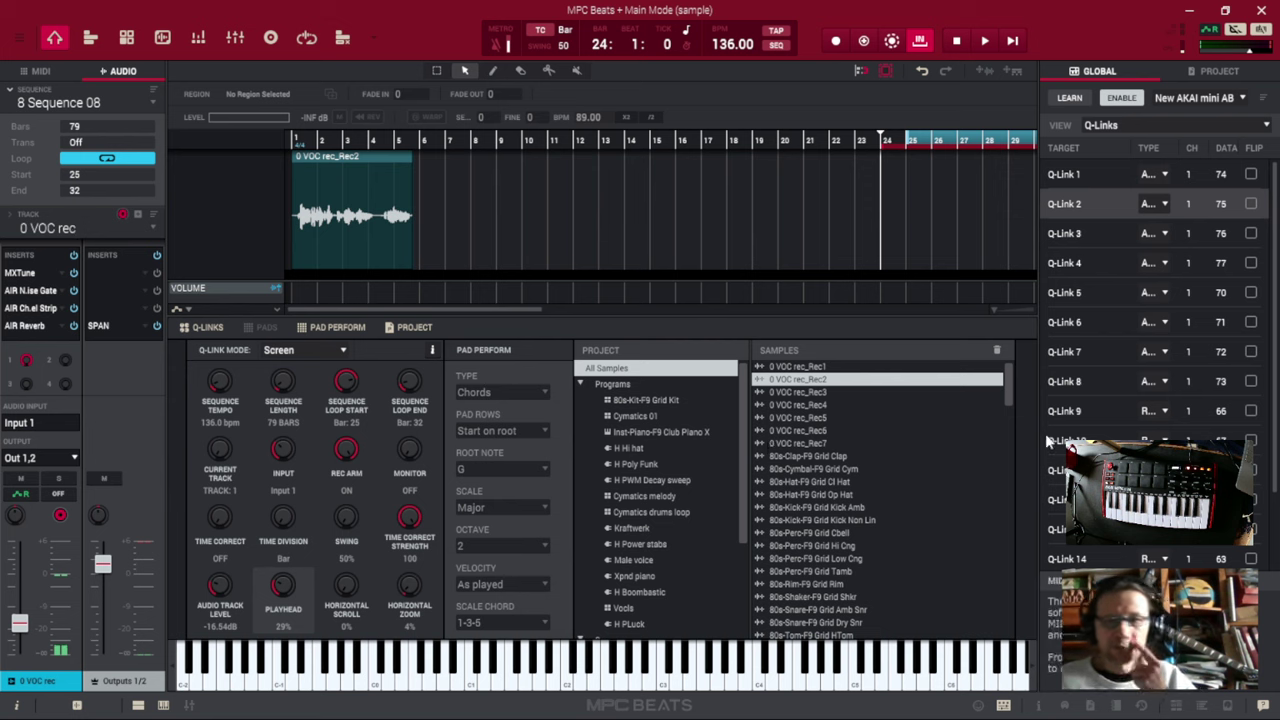
{"action": "mouse_move", "coordinate": [1009, 389]}
{"action": "left_mouse_down"}
{"action": "mouse_move", "coordinate": [1006, 605]}
{"action": "mouse_move", "coordinate": [1006, 382]}
{"action": "left_mouse_up"}
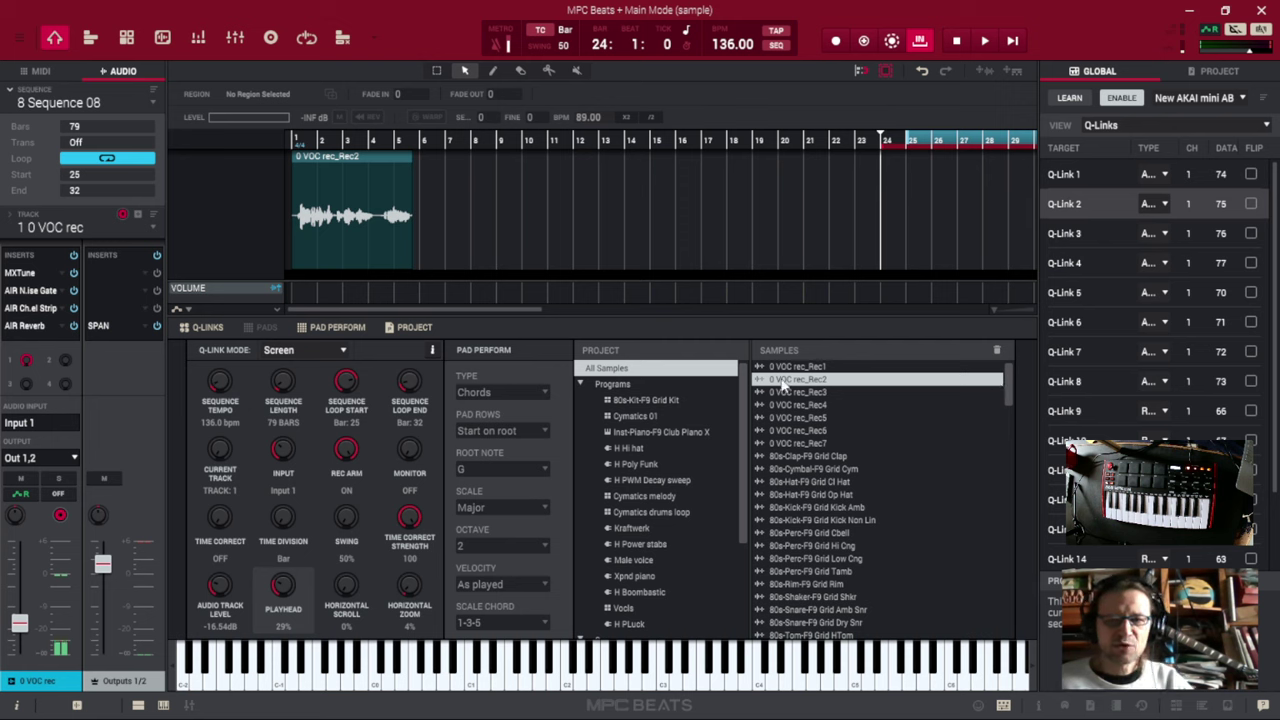
- Add the 0 VOC rec_Rec2 sample to the vocal track again and move it to bar 1 with timing correction on
{"action": "left_click_drag", "start_coordinate": [785, 388], "coordinate": [531, 204]}
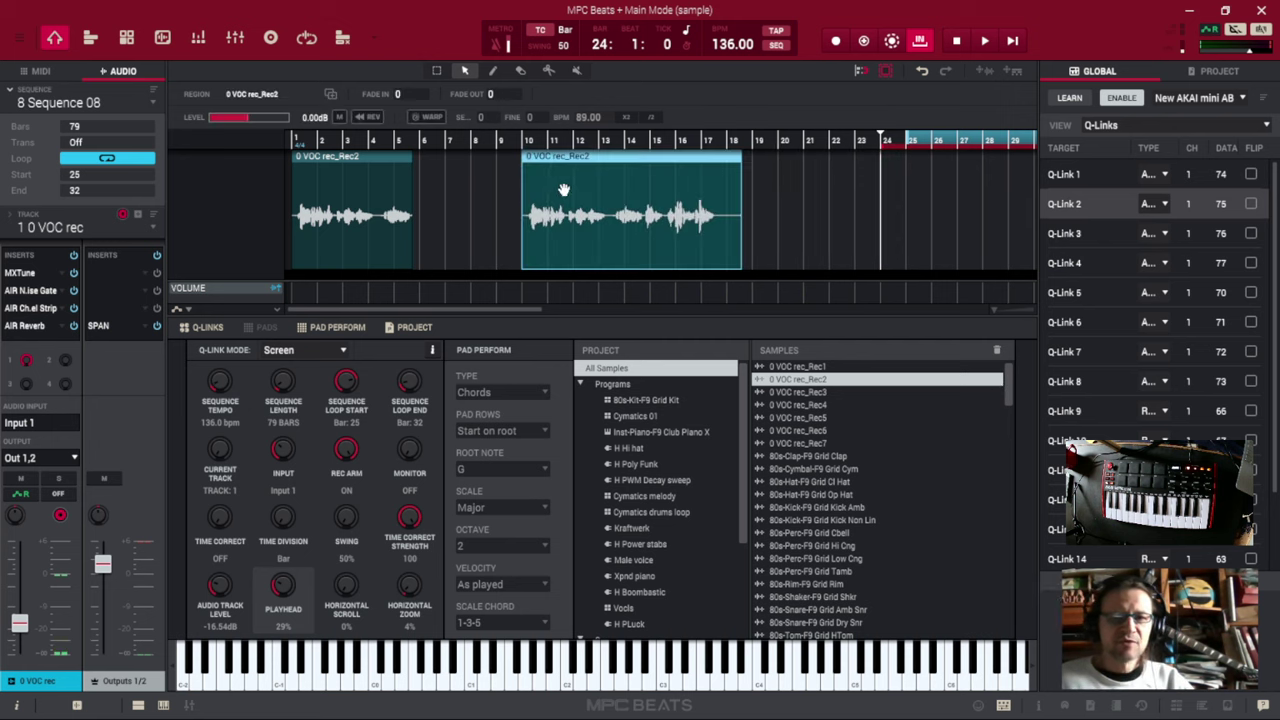
{"action": "left_click", "coordinate": [538, 31]}
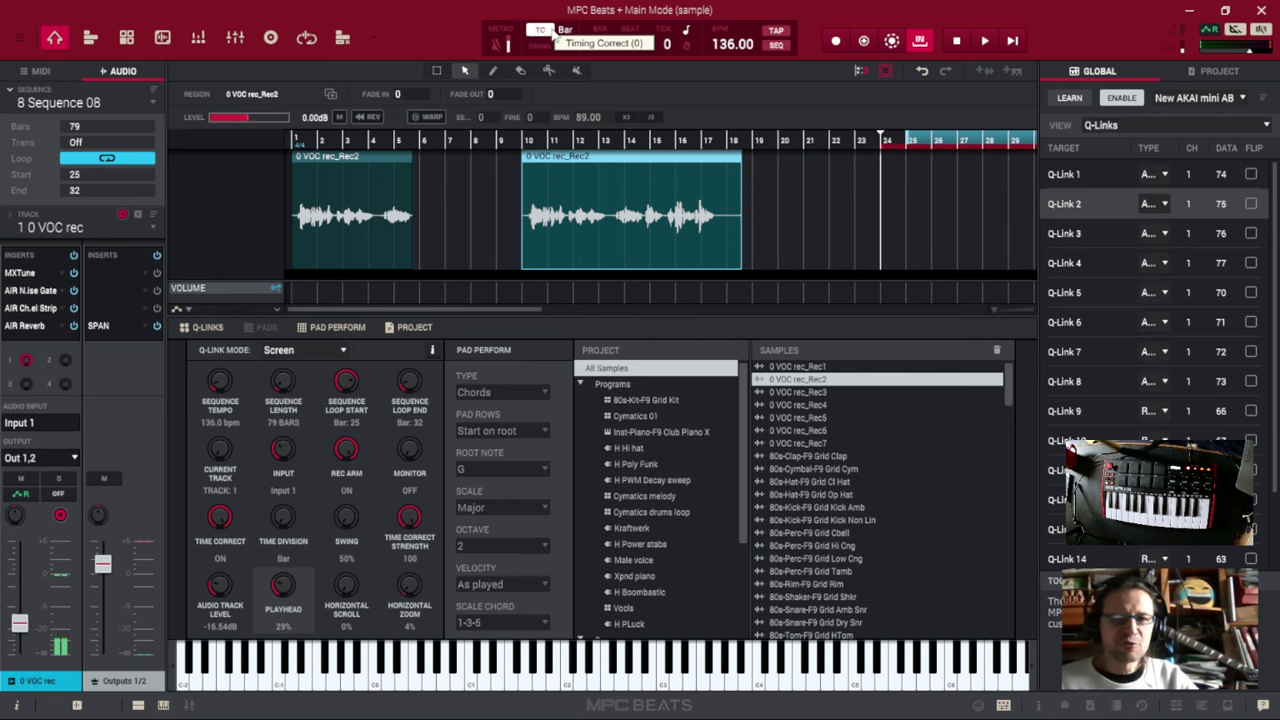
{"action": "left_click_drag", "start_coordinate": [612, 165], "coordinate": [390, 178]}
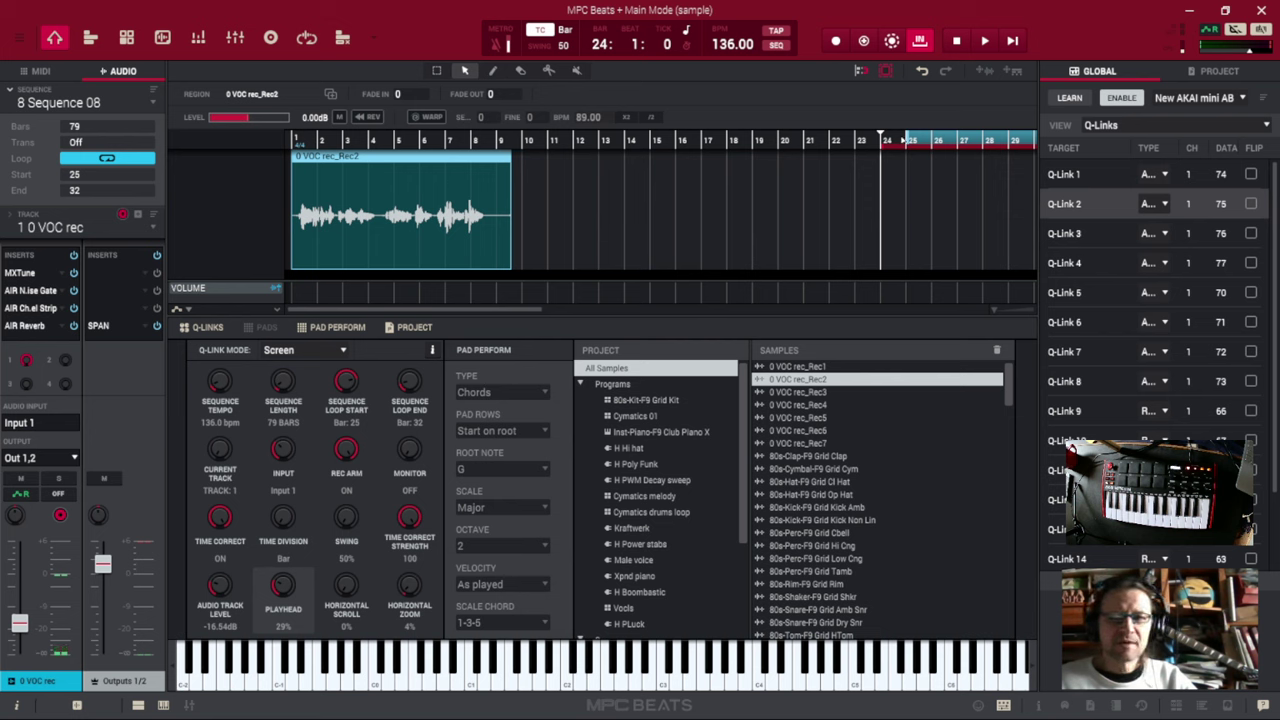
- Set the loop start to bar 1, play the sequence from the beginning, and stop it during bar 2
{"action": "left_click_drag", "start_coordinate": [907, 140], "coordinate": [292, 150]}
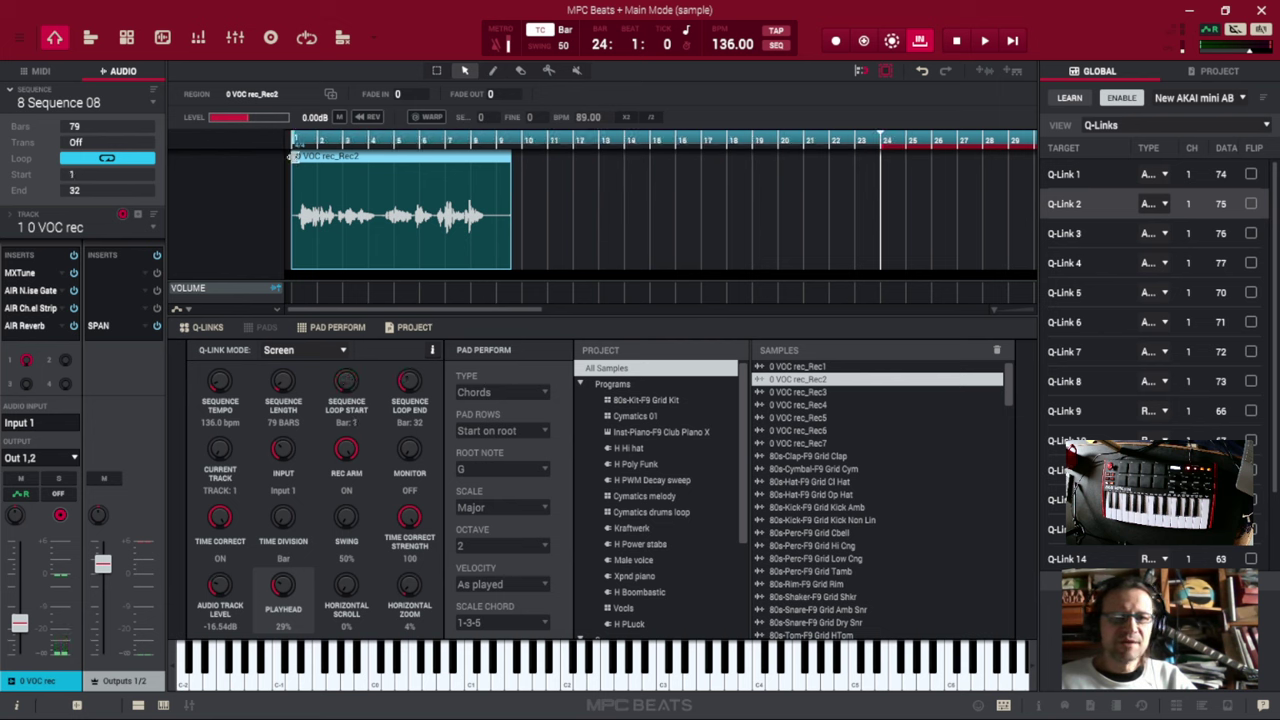
{"action": "left_click", "coordinate": [1014, 43]}
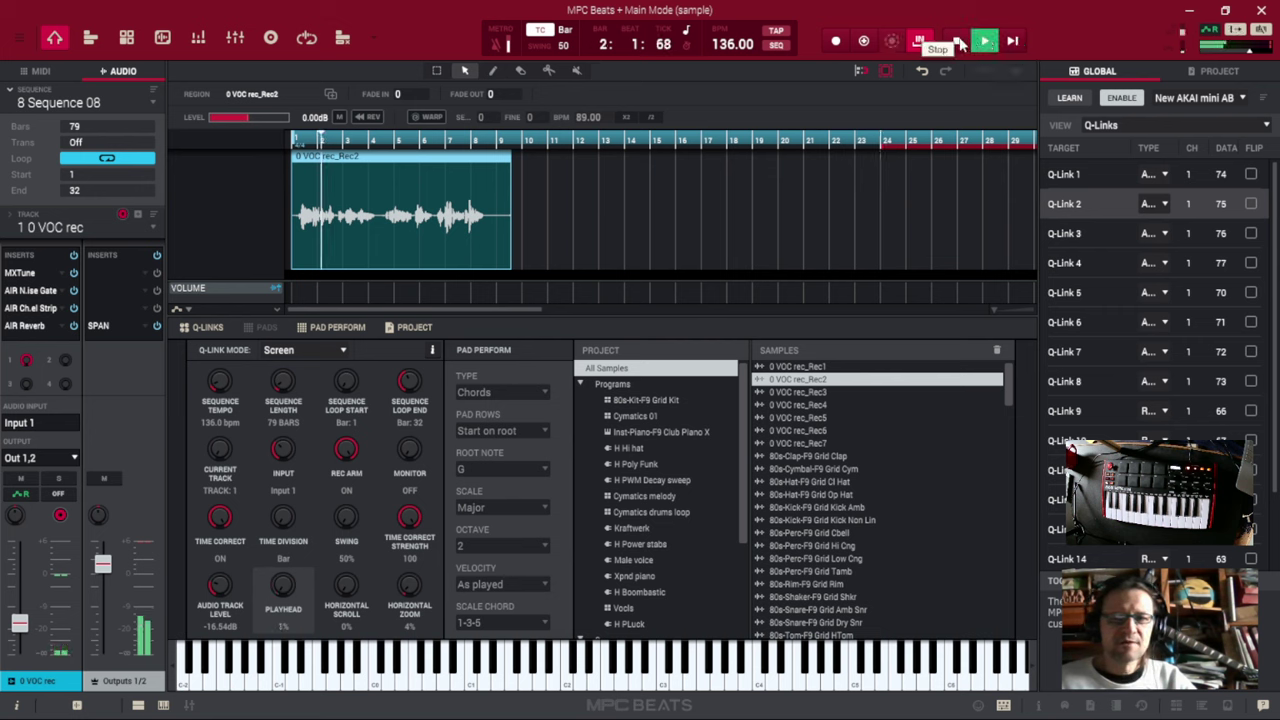
{"action": "left_click", "coordinate": [958, 42]}
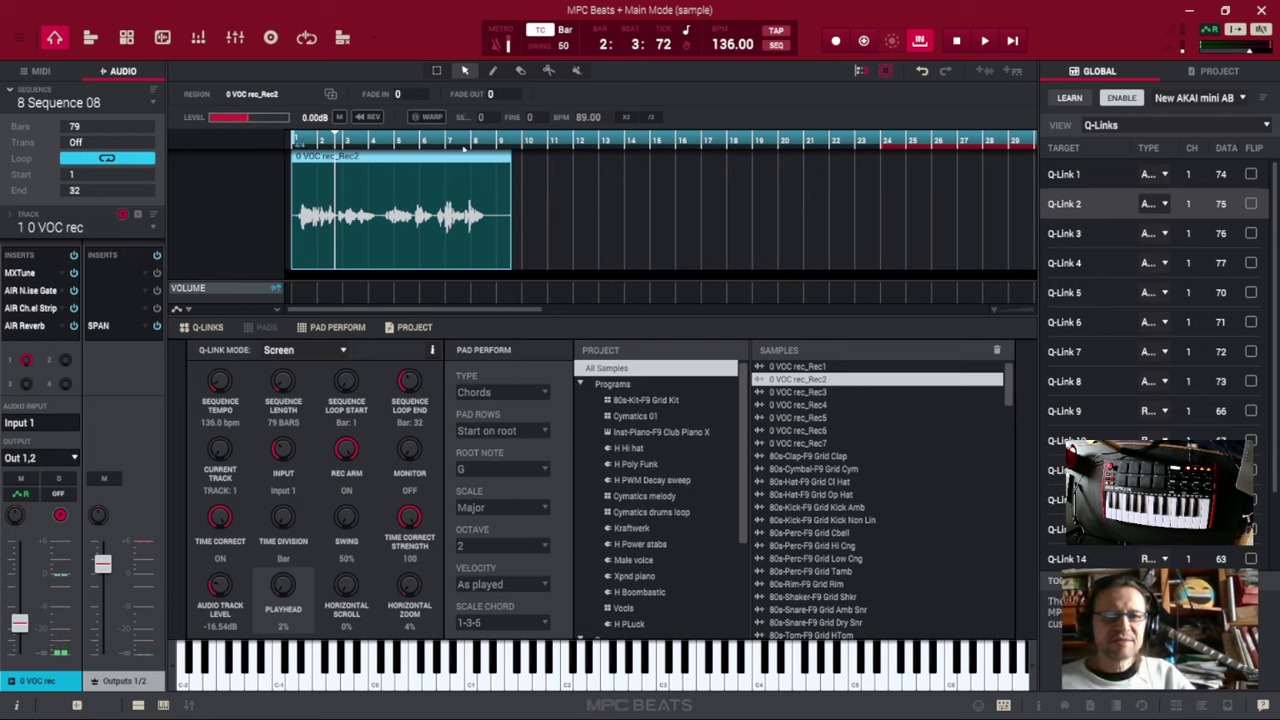
- Try Warp on the restored 0 VOC rec_Rec2 region and turn it back off
{"action": "left_click", "coordinate": [427, 117]}
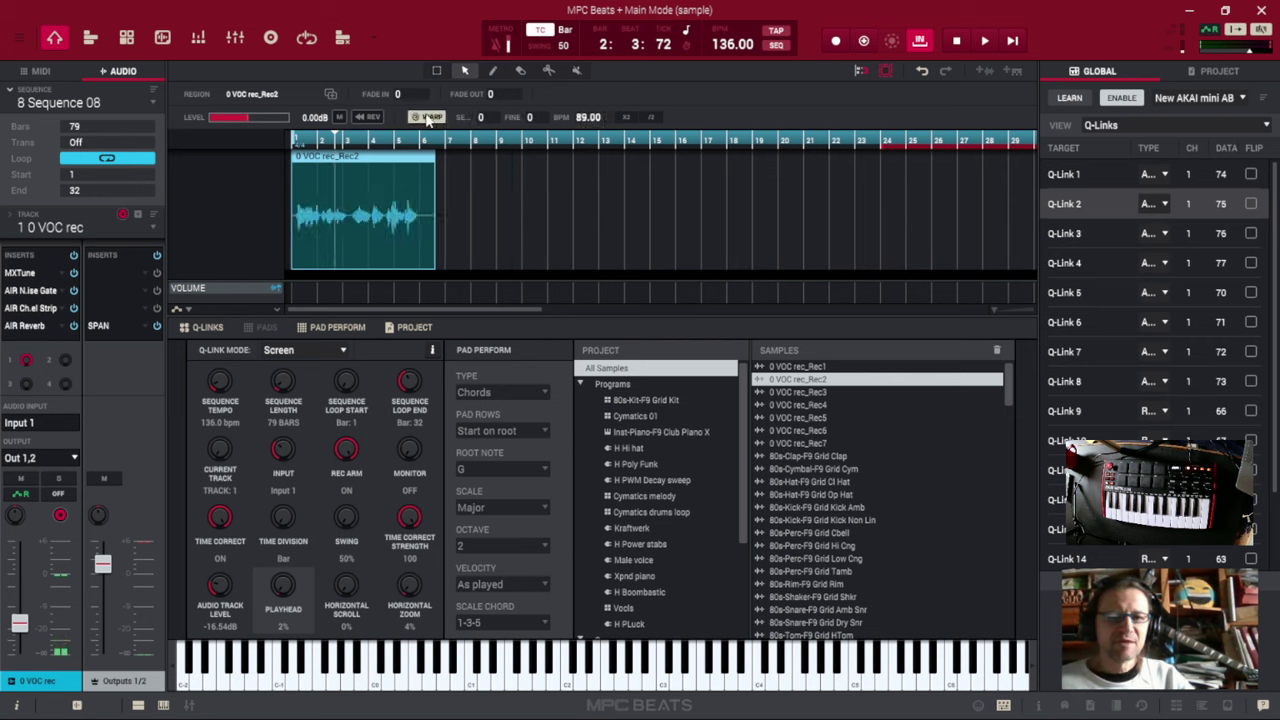
{"action": "left_click", "coordinate": [428, 118]}
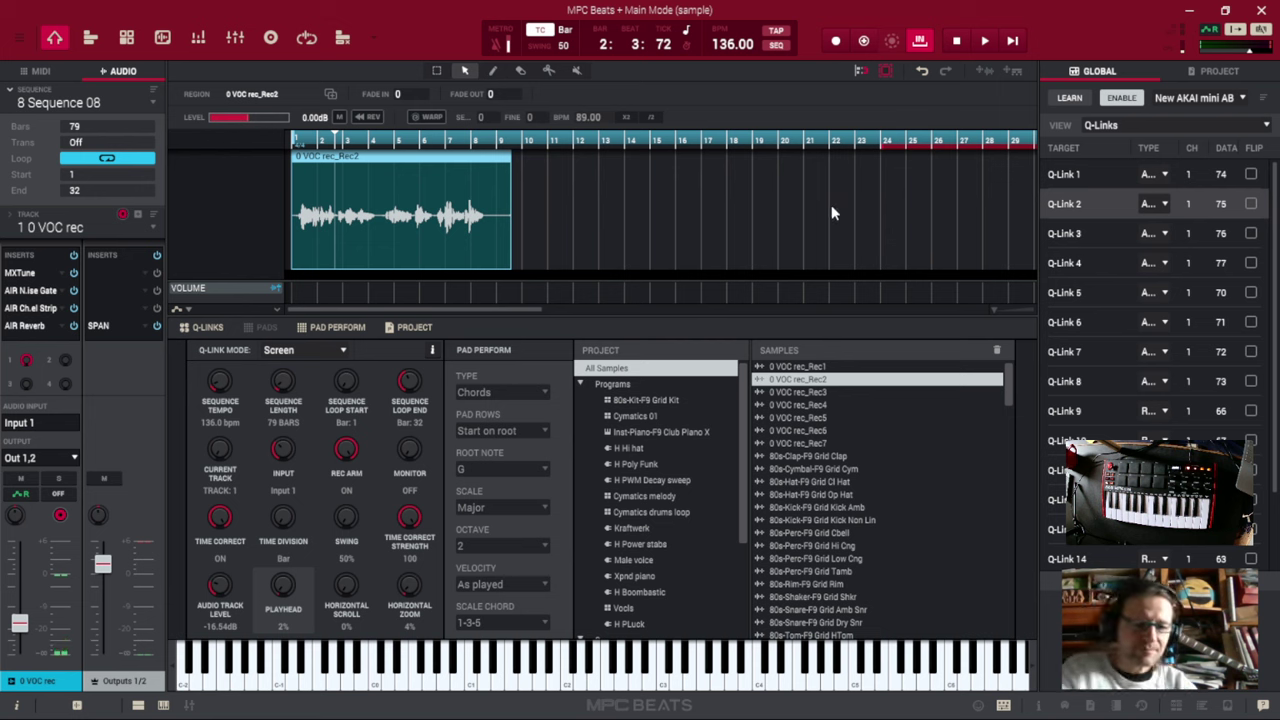
{"action": "key", "text": "e"}
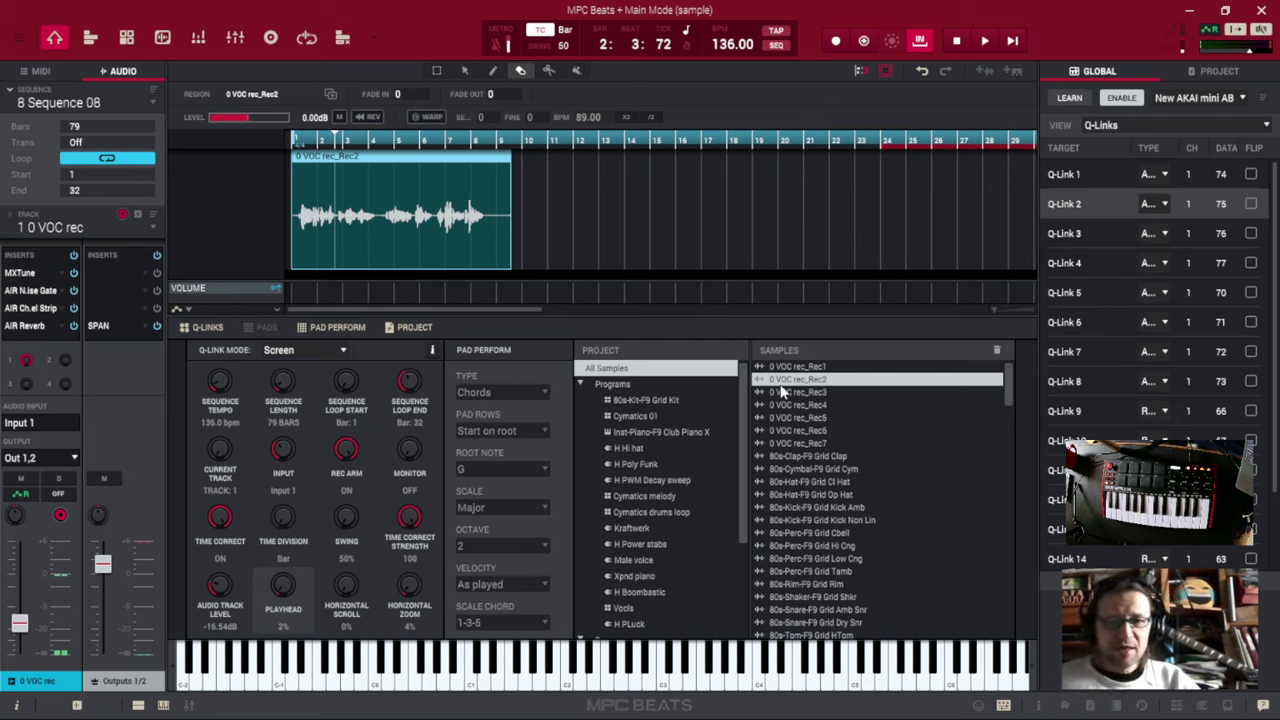
{"action": "left_click", "coordinate": [430, 118]}
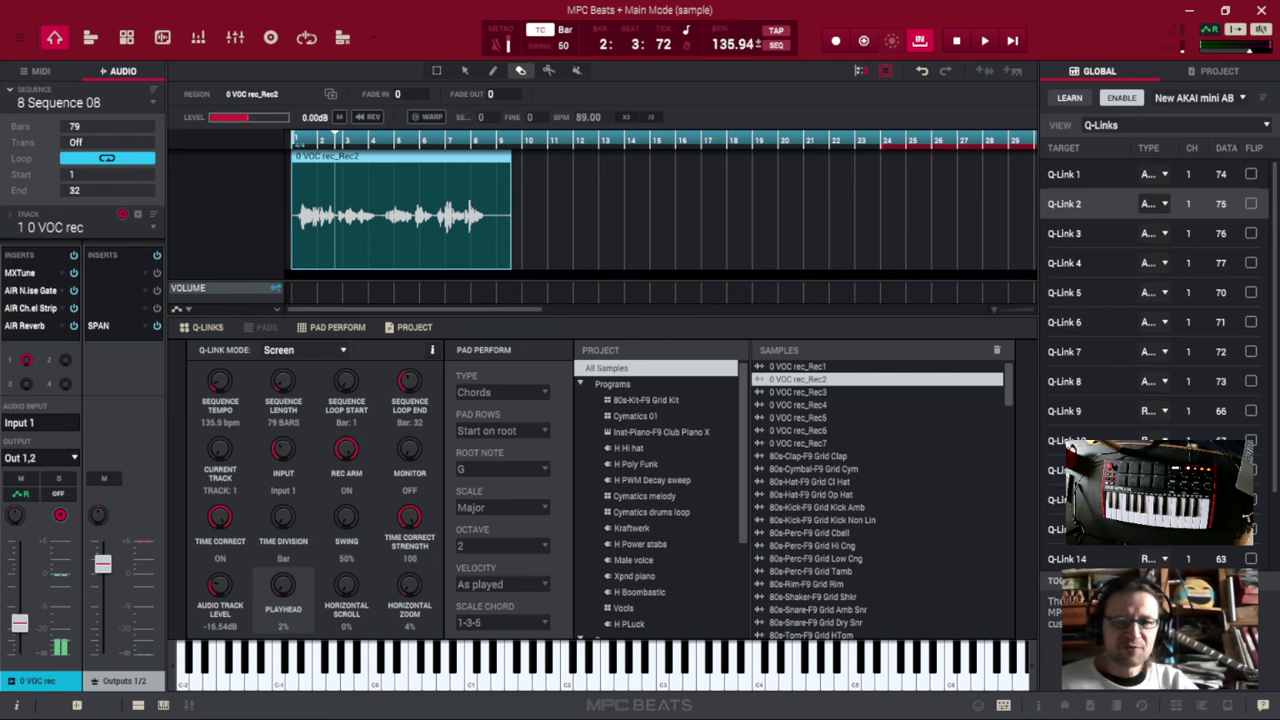
- Lower the sequence tempo to 103.53 BPM, play the unwarped vocal region from the beginning, and stop during bar 3
{"action": "left_click_drag", "start_coordinate": [786, 44], "coordinate": [786, 78]}
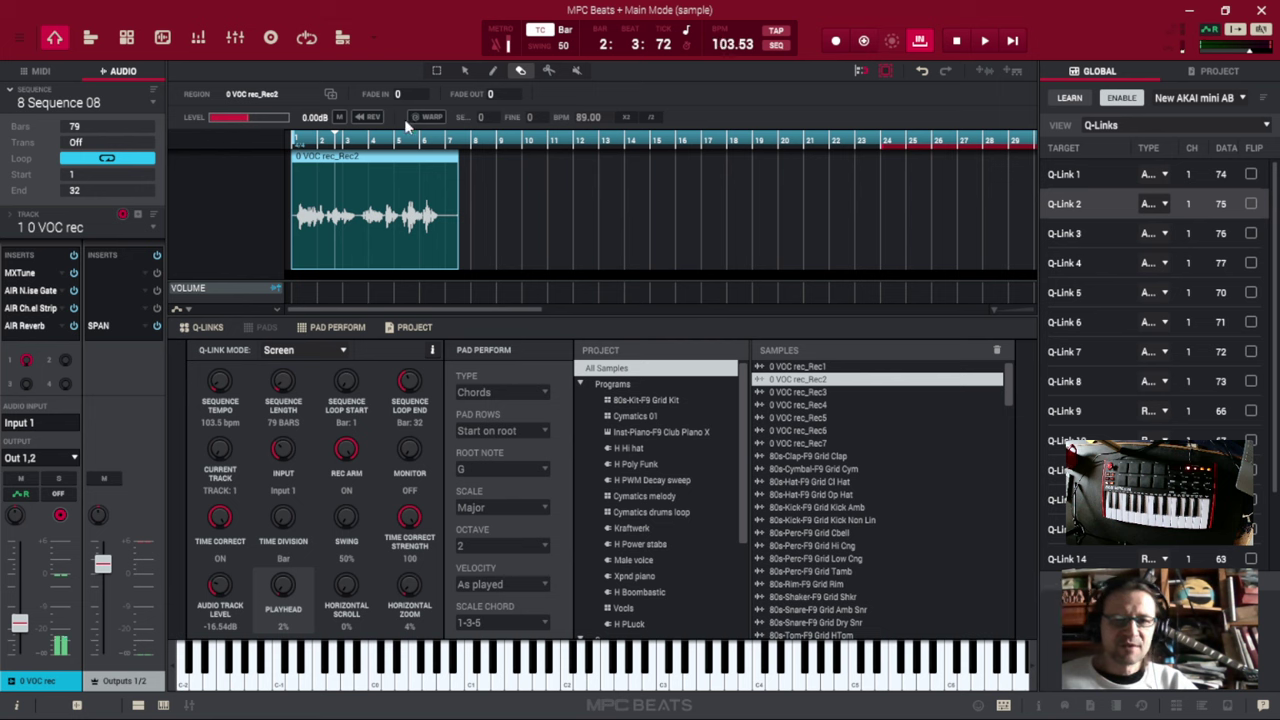
{"action": "left_click", "coordinate": [1013, 44]}
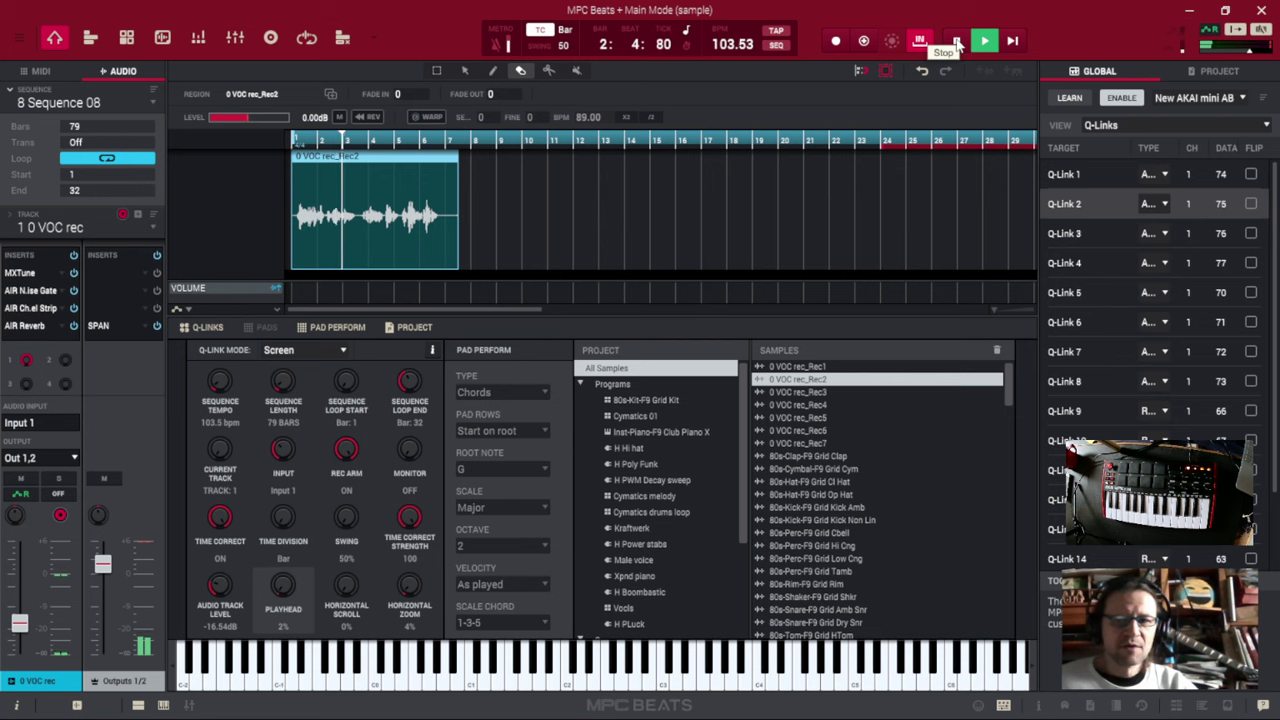
{"action": "left_click", "coordinate": [957, 44]}
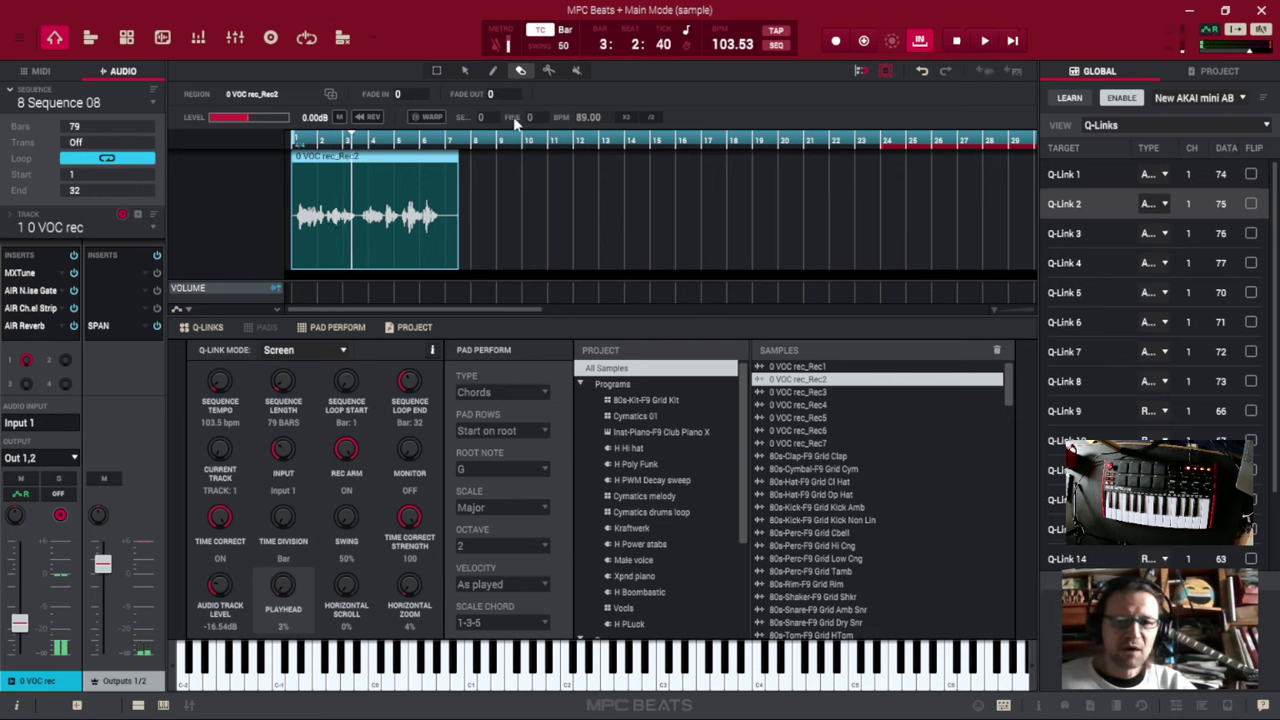
- Turn on Warp for the 0 VOC rec_Rec2 region and set the sequence tempo to 136 BPM
{"action": "left_click", "coordinate": [424, 117]}
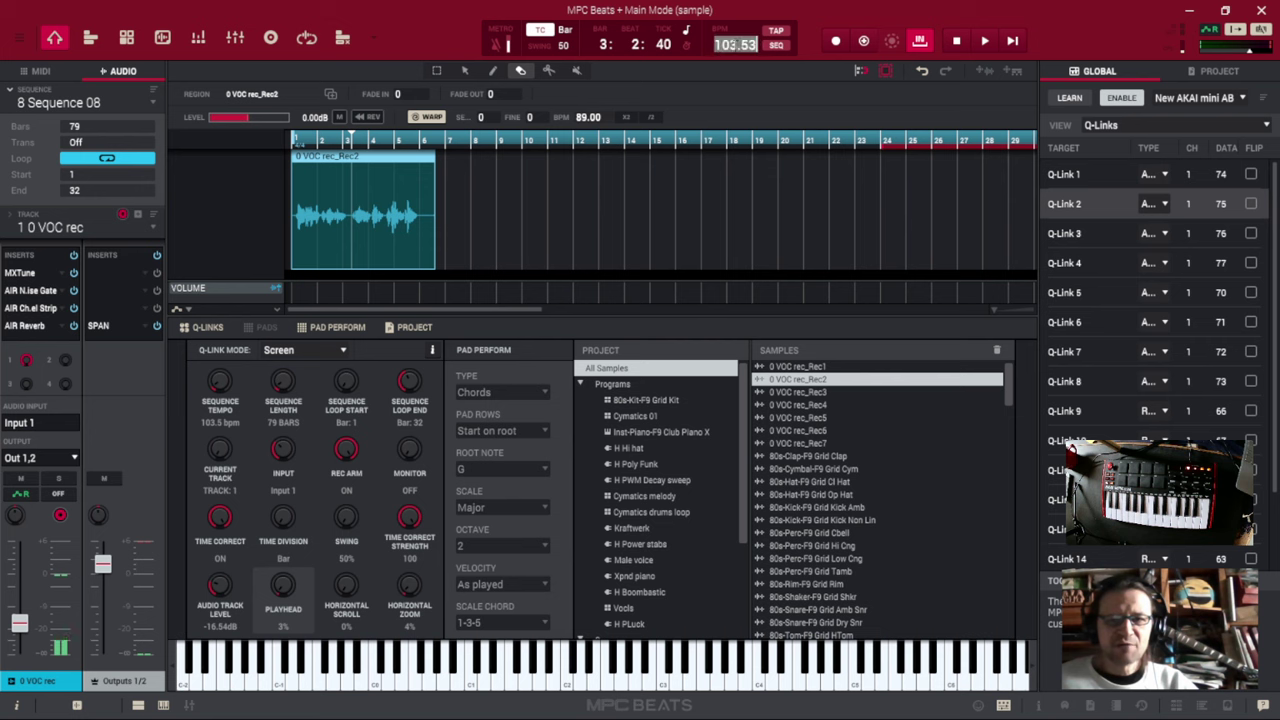
{"action": "type", "text": "13"}
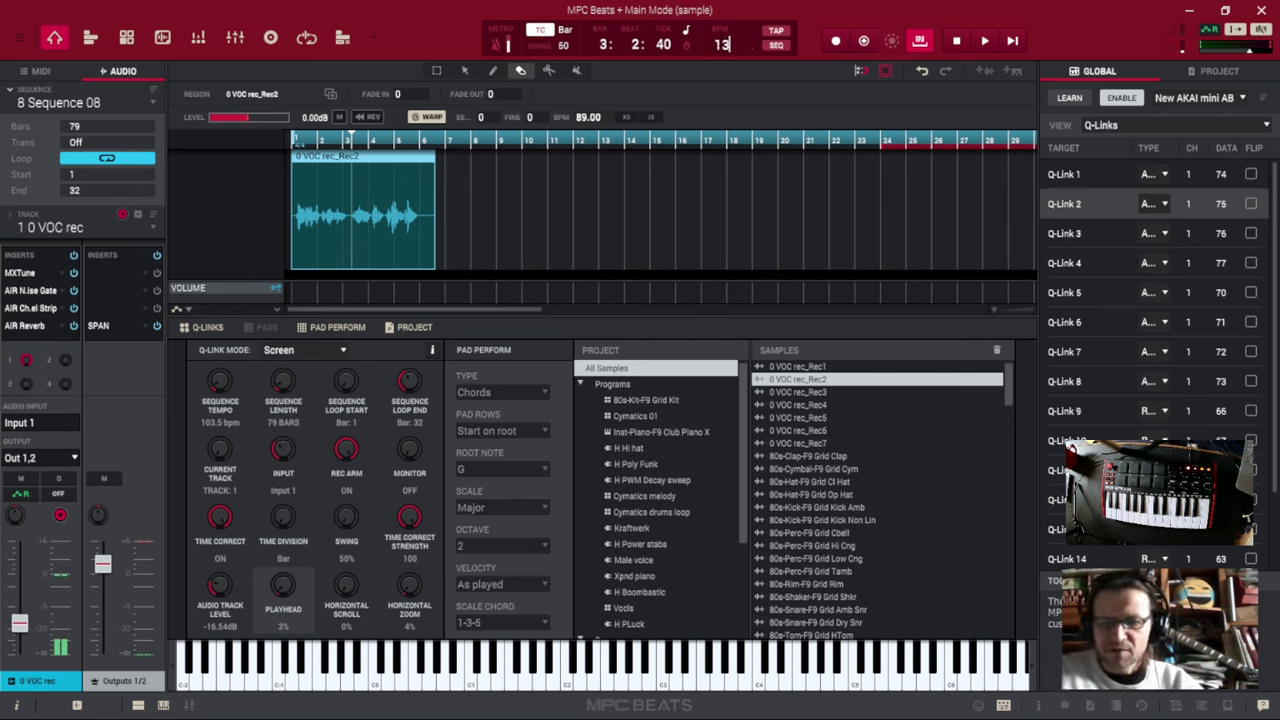
{"action": "type", "text": "6"}
{"action": "key", "text": "Return"}
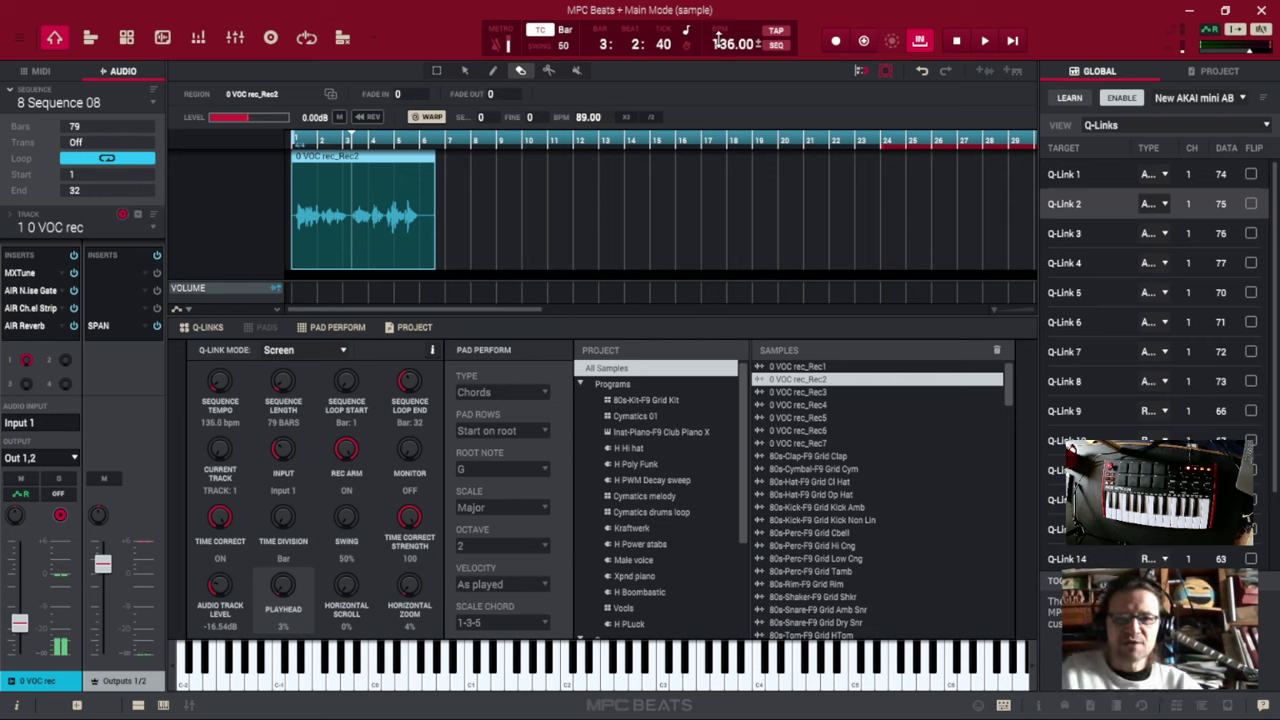
- Switch to the selection tool, reselect the warped 0 VOC rec_Rec2 region, and set its BPM to 136 with Warp on
{"action": "left_click", "coordinate": [512, 172]}
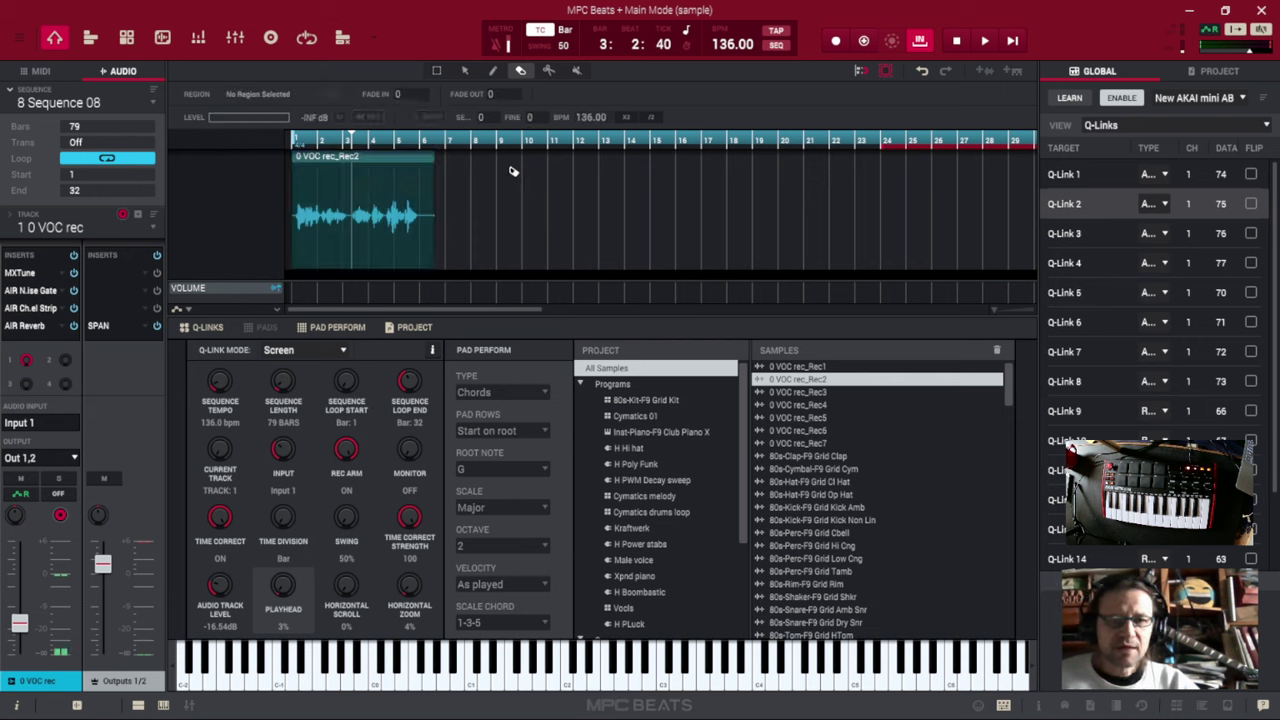
{"action": "left_click", "coordinate": [463, 72]}
{"action": "left_click", "coordinate": [410, 160]}
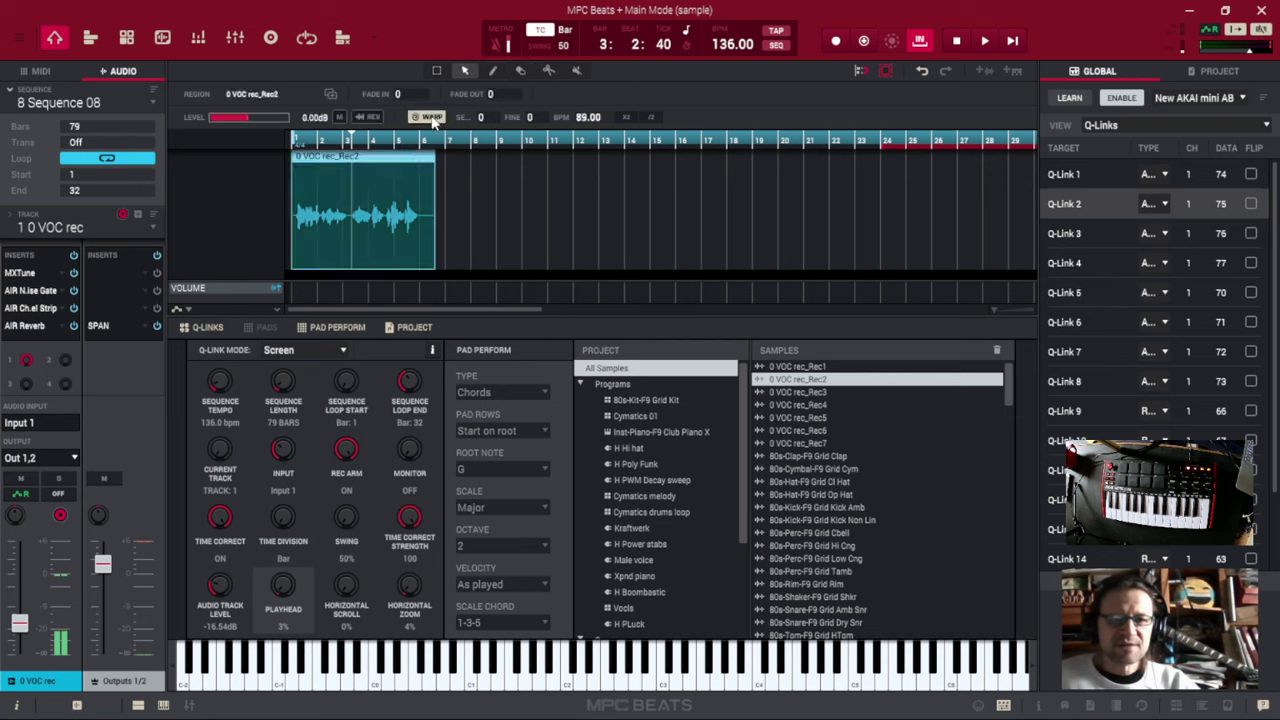
{"action": "double_click", "coordinate": [590, 116]}
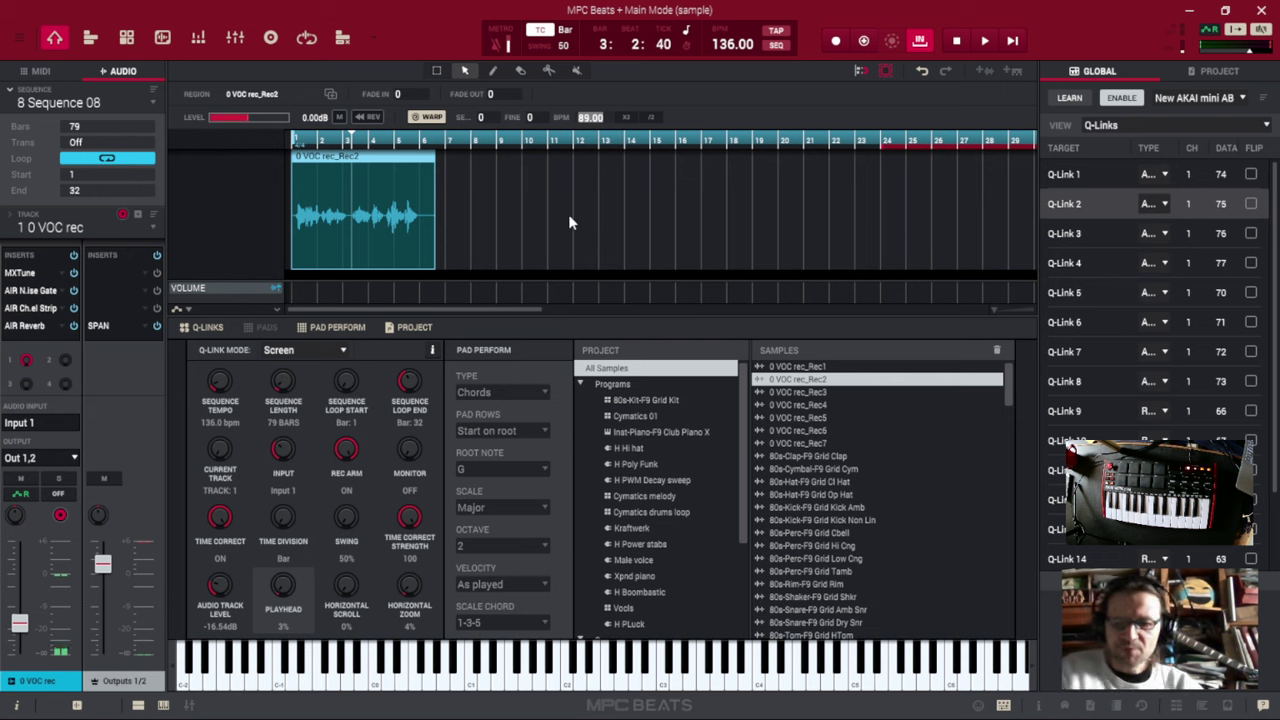
{"action": "type", "text": "136"}
{"action": "key", "text": "Return"}
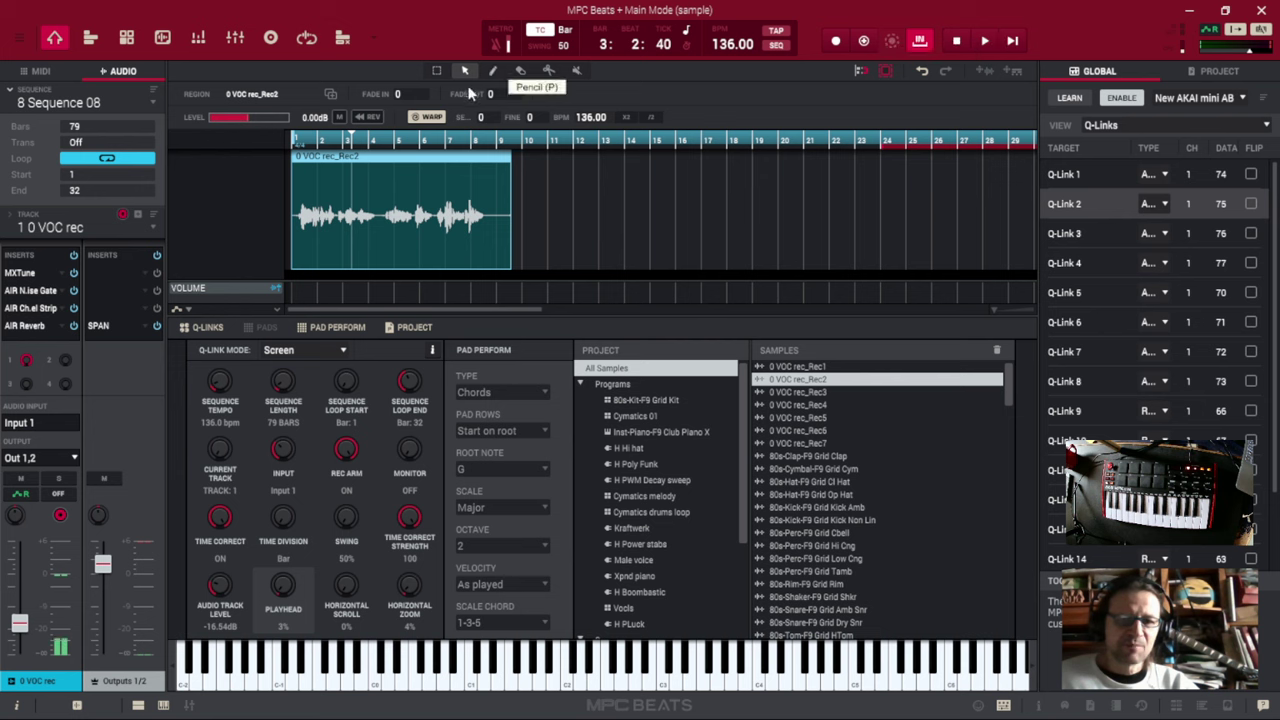
{"action": "left_click", "coordinate": [428, 117]}
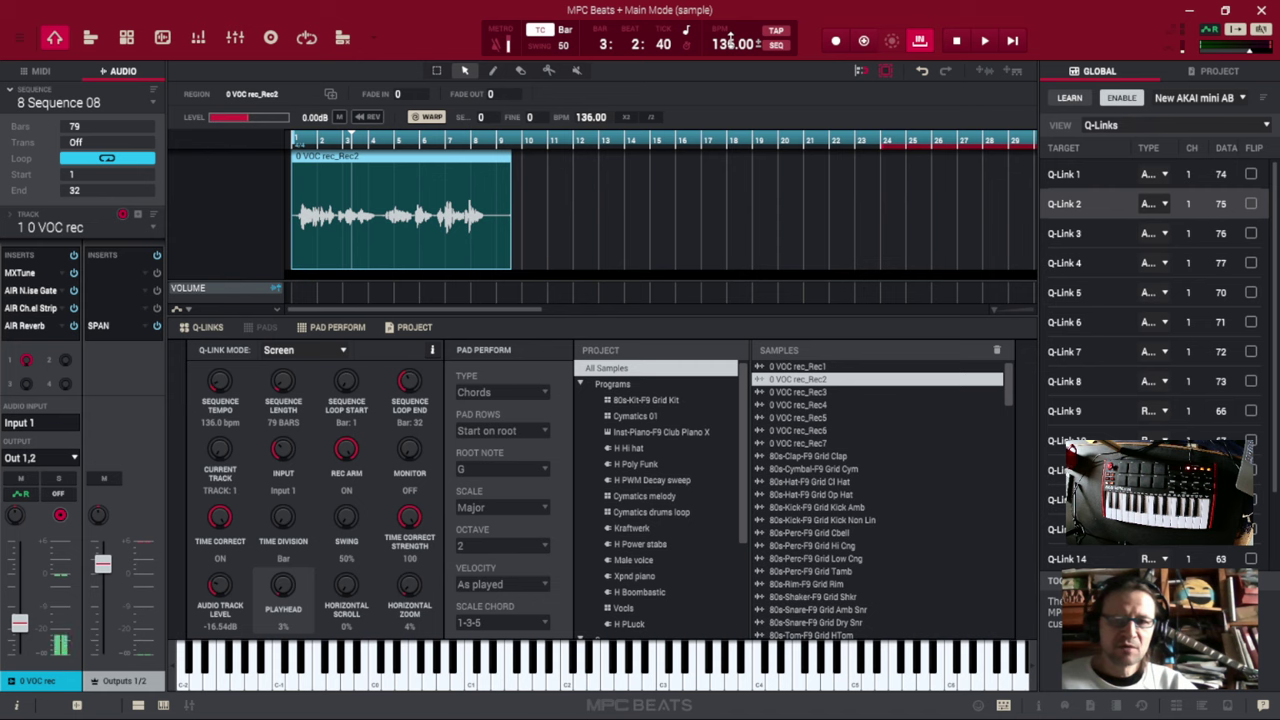
- Lower the sequence tempo to 38.88 BPM, play the warped vocal from the beginning, and stop during bar 2
{"action": "left_click_drag", "start_coordinate": [730, 40], "coordinate": [730, 229]}
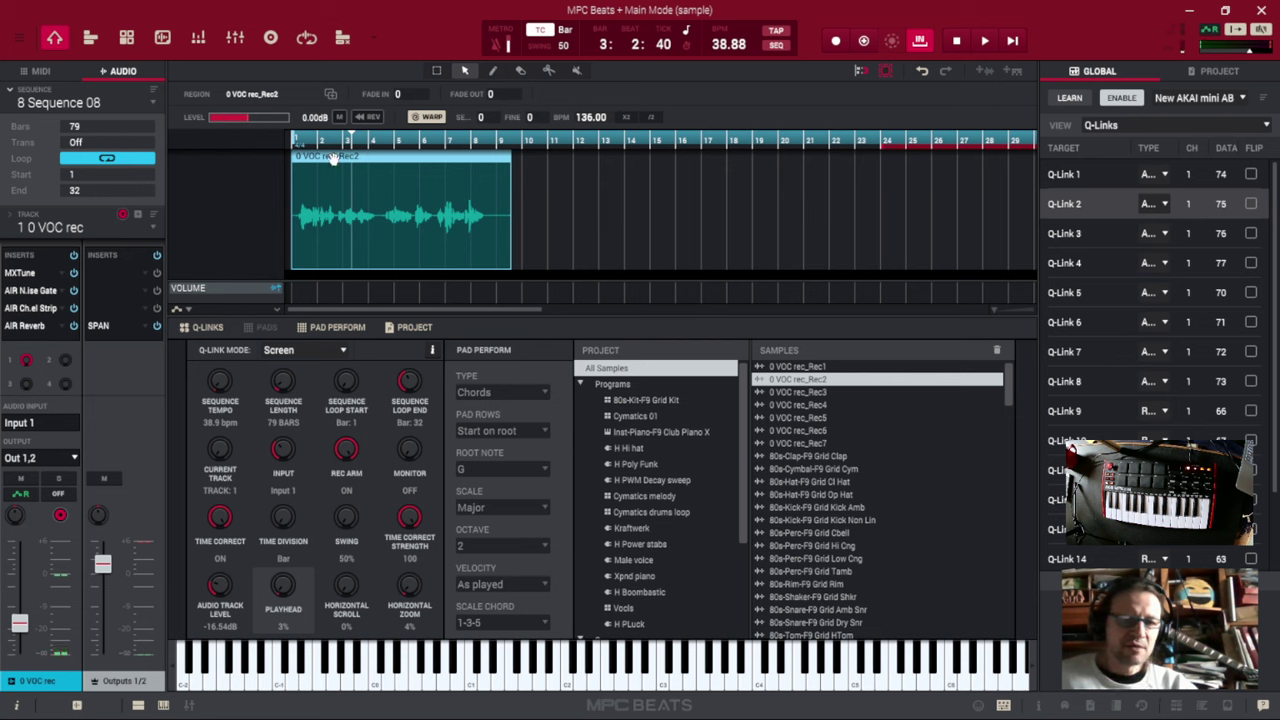
{"action": "left_click", "coordinate": [1012, 44]}
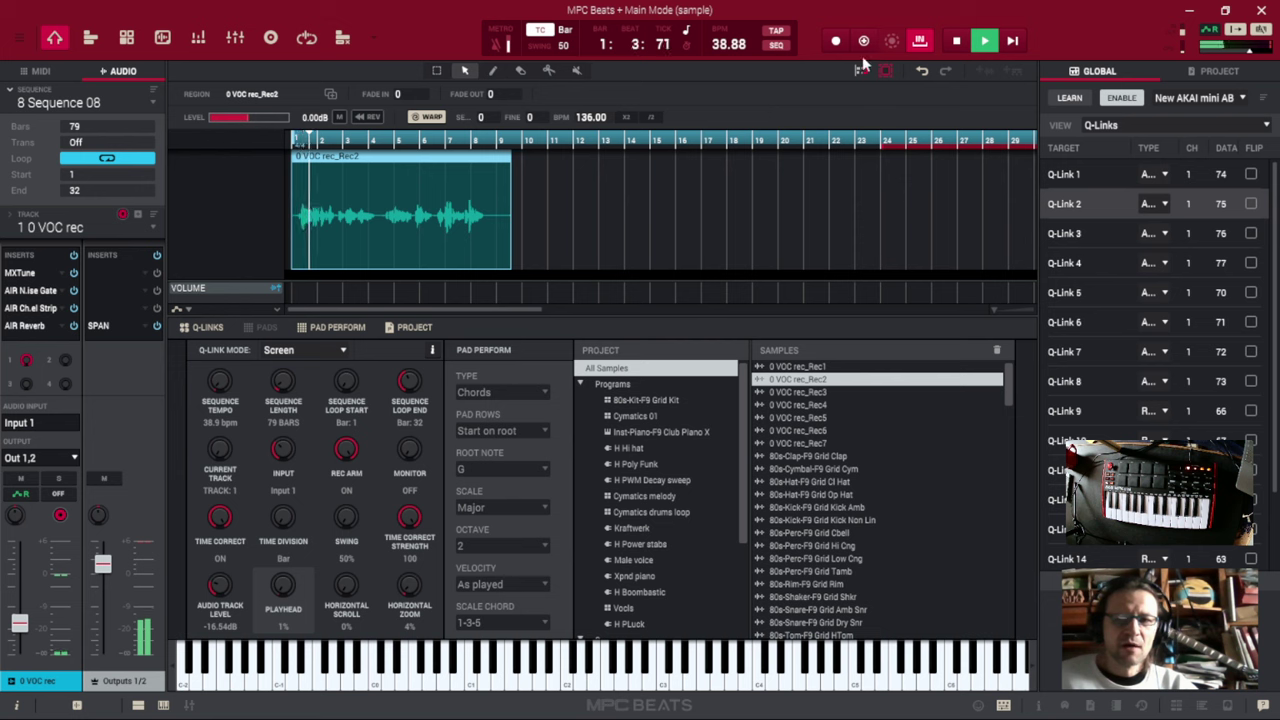
{"action": "left_click", "coordinate": [958, 45]}
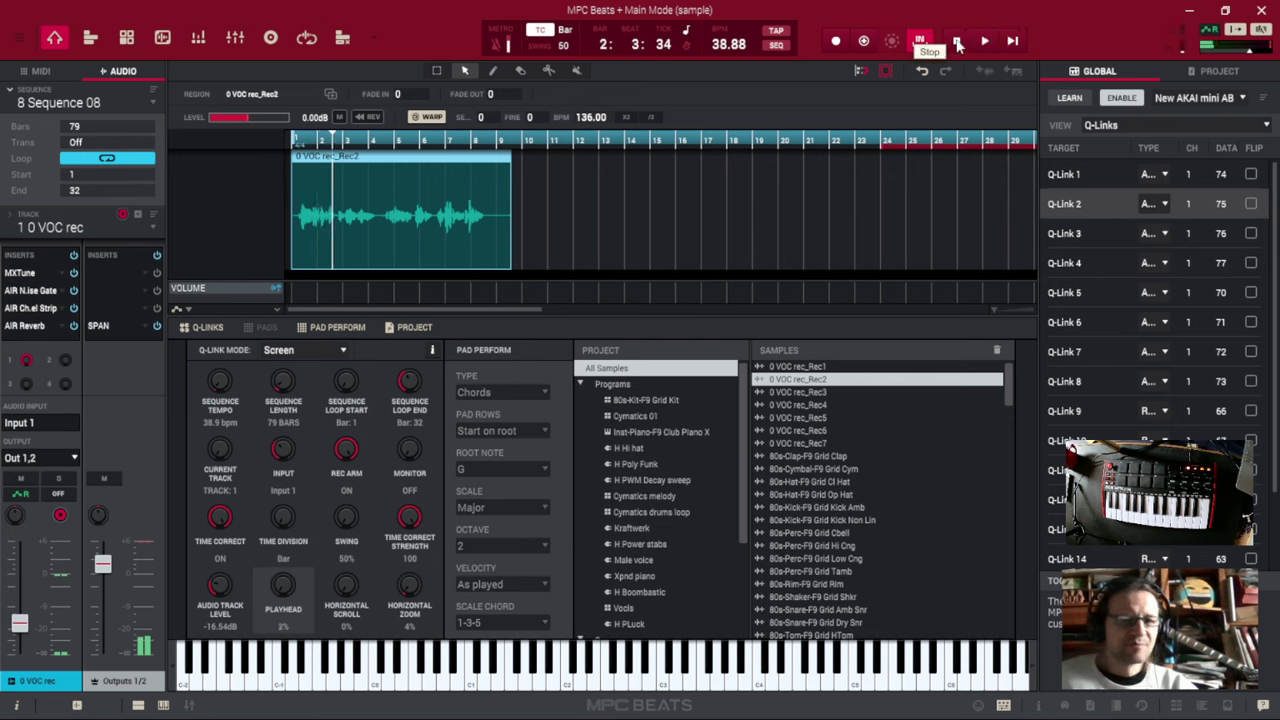
- Raise the sequence tempo to 120.65 BPM, play the warped vocal from the beginning, and stop at bar 4
{"action": "left_click_drag", "start_coordinate": [728, 44], "coordinate": [718, 68]}
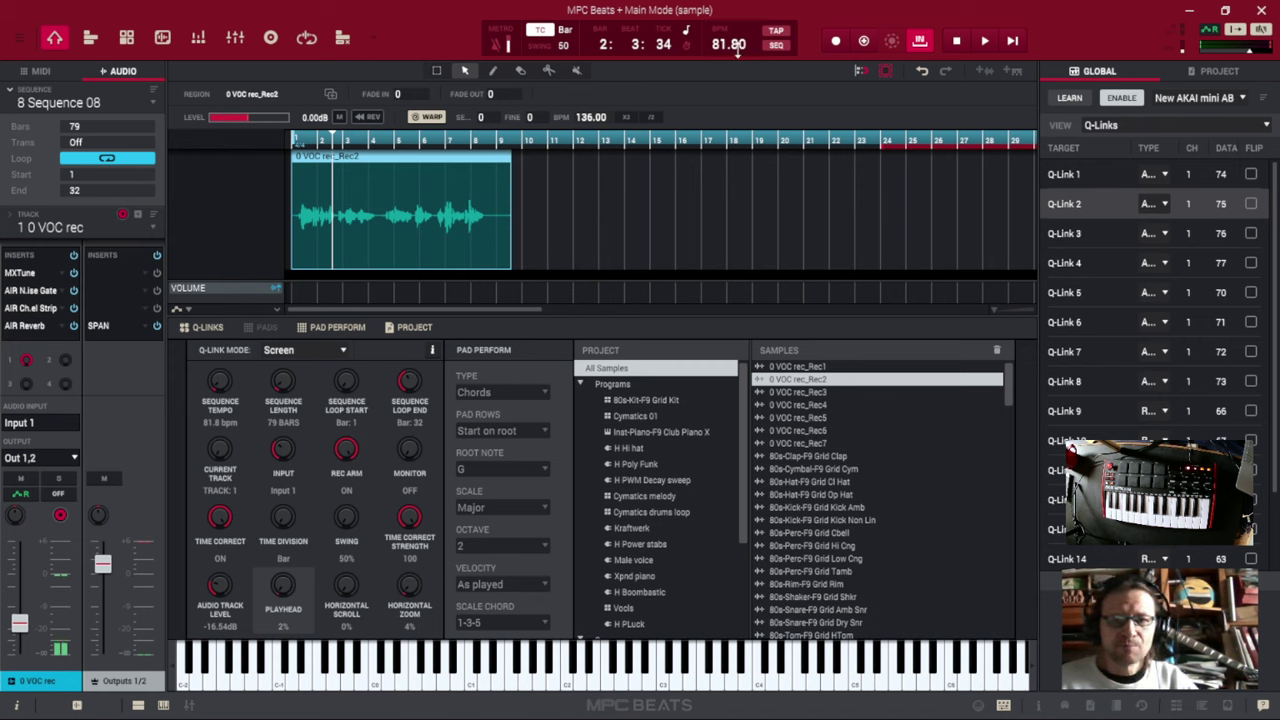
{"action": "left_click_drag", "start_coordinate": [728, 44], "coordinate": [728, 15]}
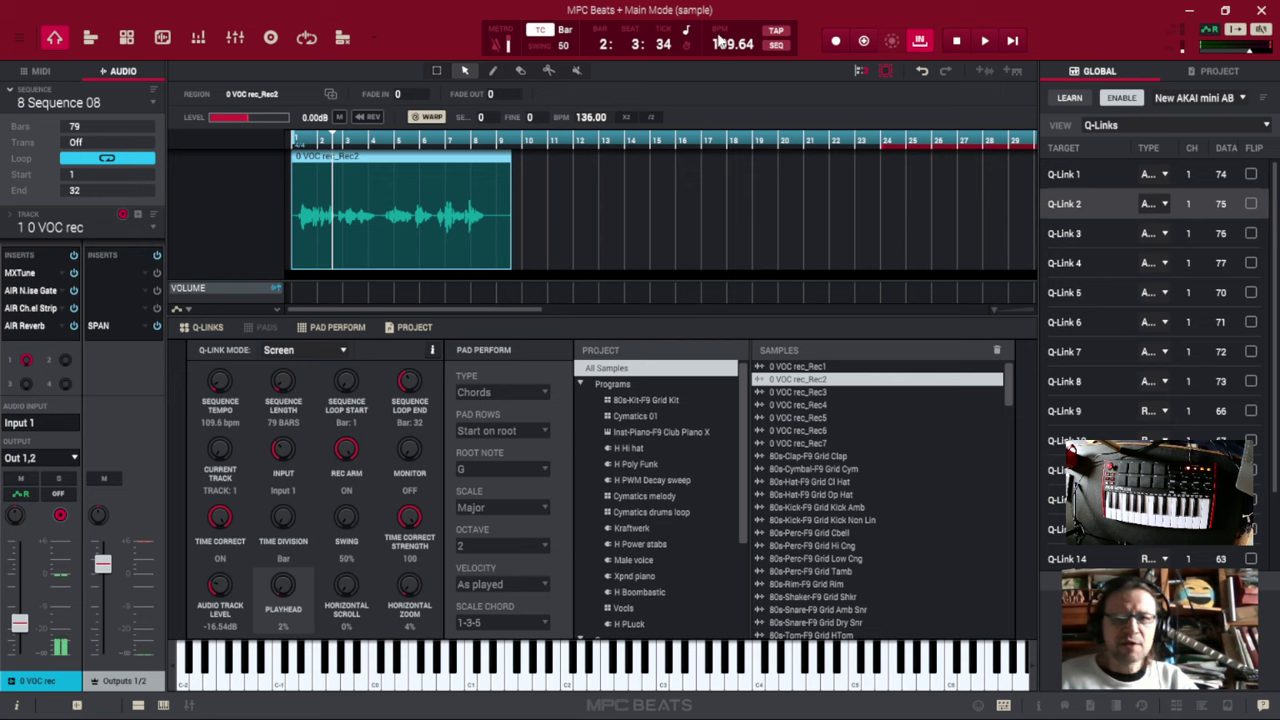
{"action": "left_click_drag", "start_coordinate": [720, 44], "coordinate": [720, 33]}
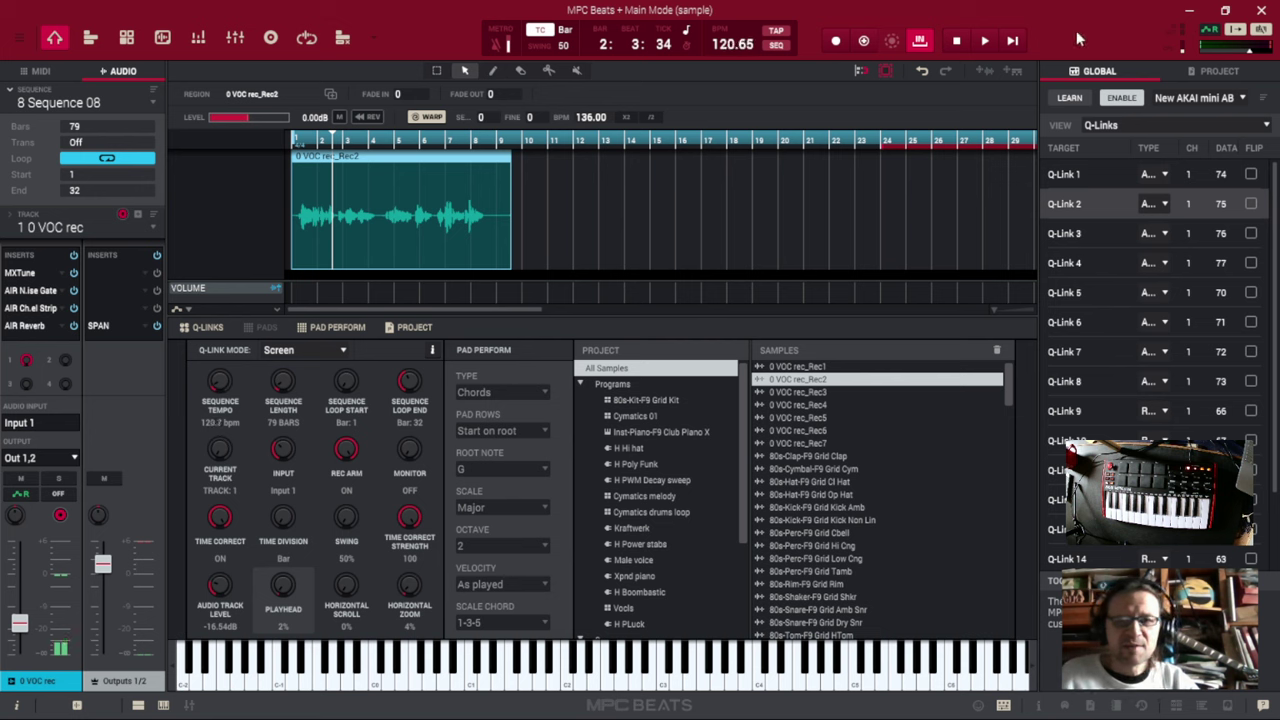
{"action": "left_click", "coordinate": [1014, 41]}
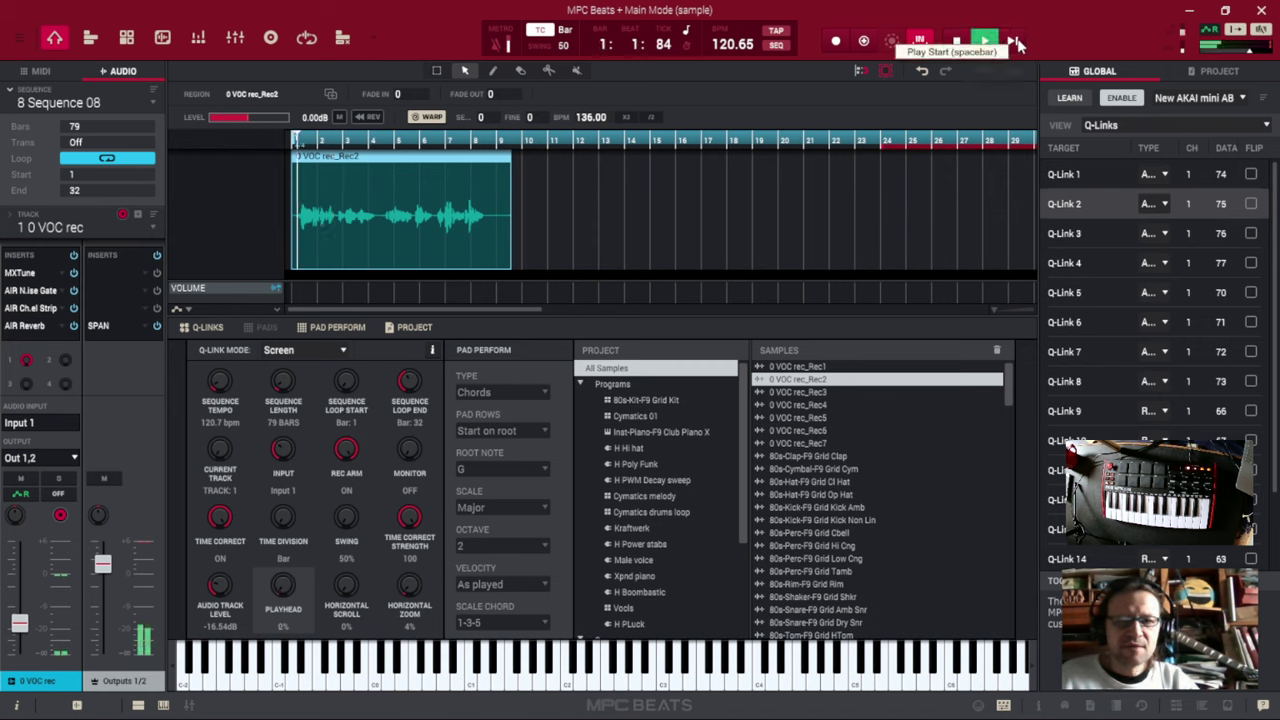
{"action": "left_click", "coordinate": [956, 42]}
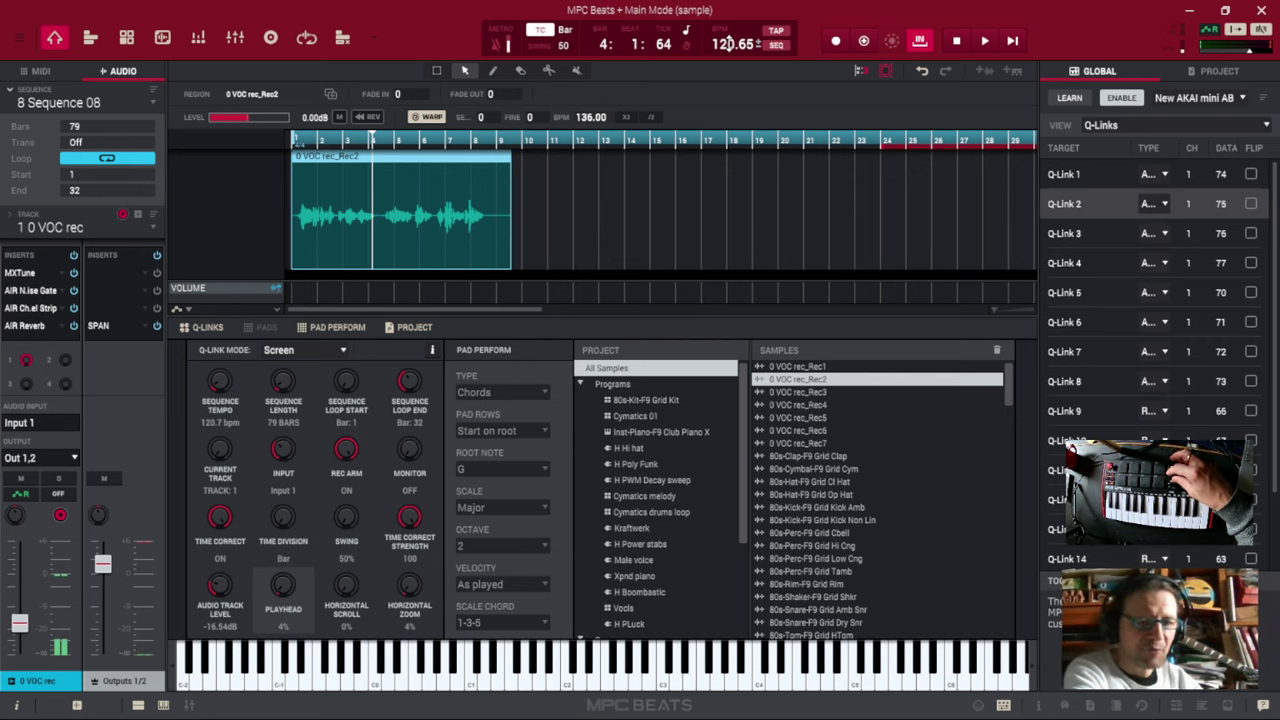
- Raise the sequence tempo to 148 BPM, continue up to 178 BPM while the warped vocal plays, and stop during bar 8
{"action": "scroll", "coordinate": [729, 43], "scroll_direction": "up", "scroll_amount": 5}
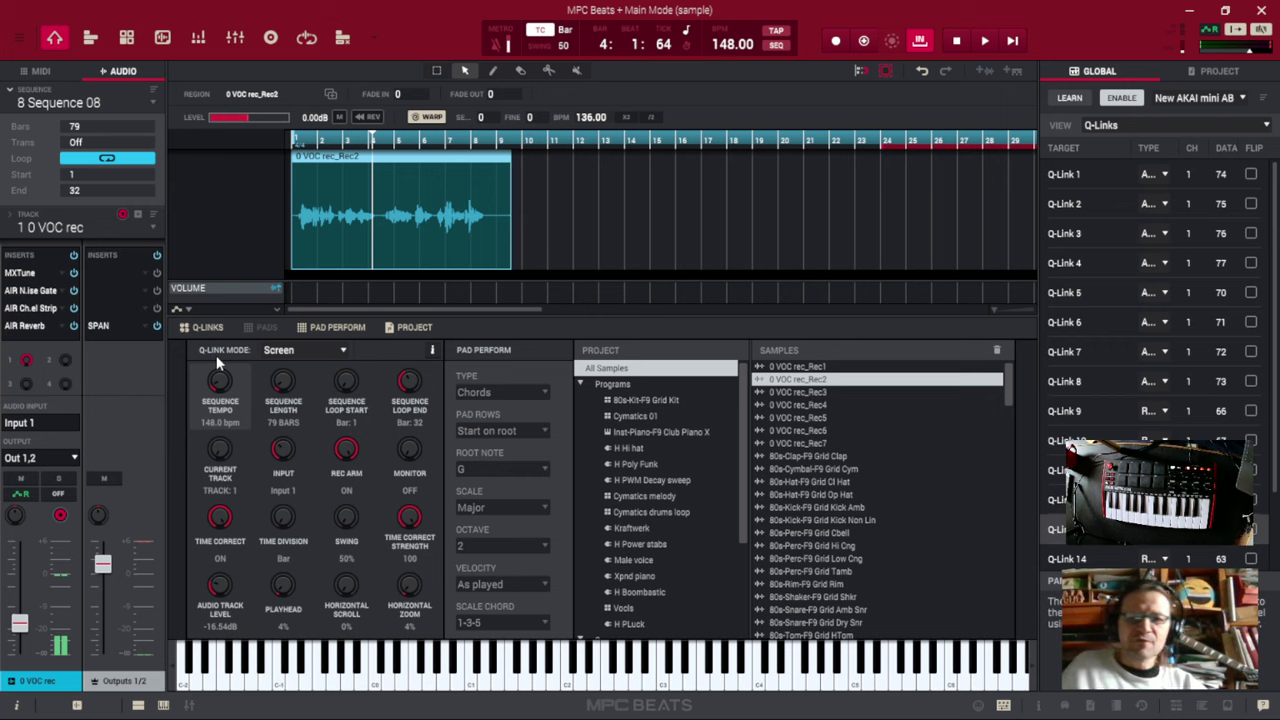
{"action": "left_click", "coordinate": [985, 42]}
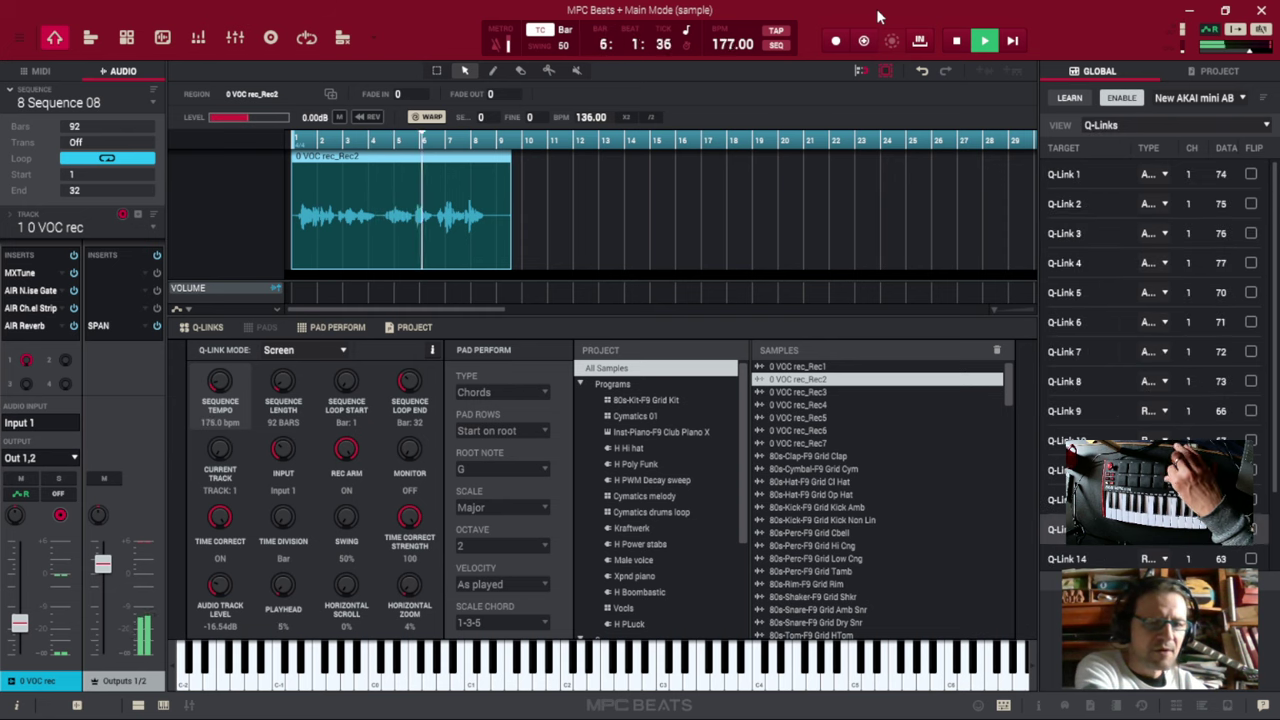
{"action": "left_click", "coordinate": [956, 42]}
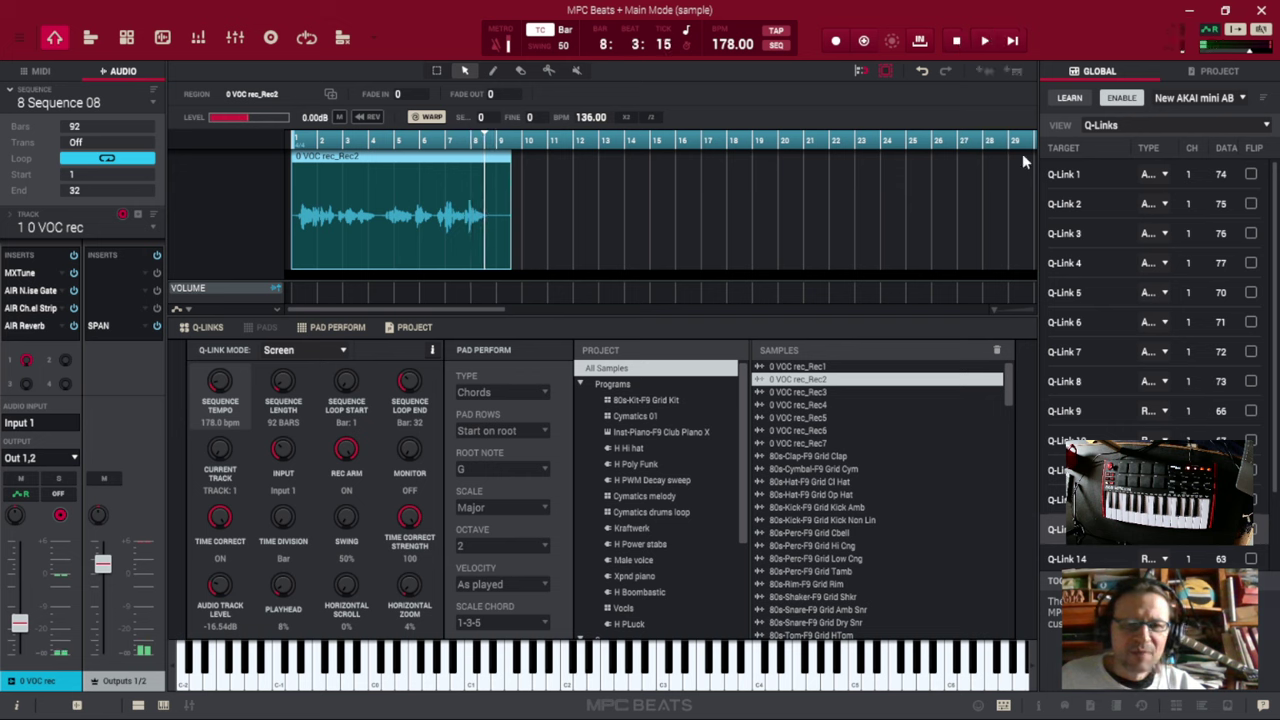